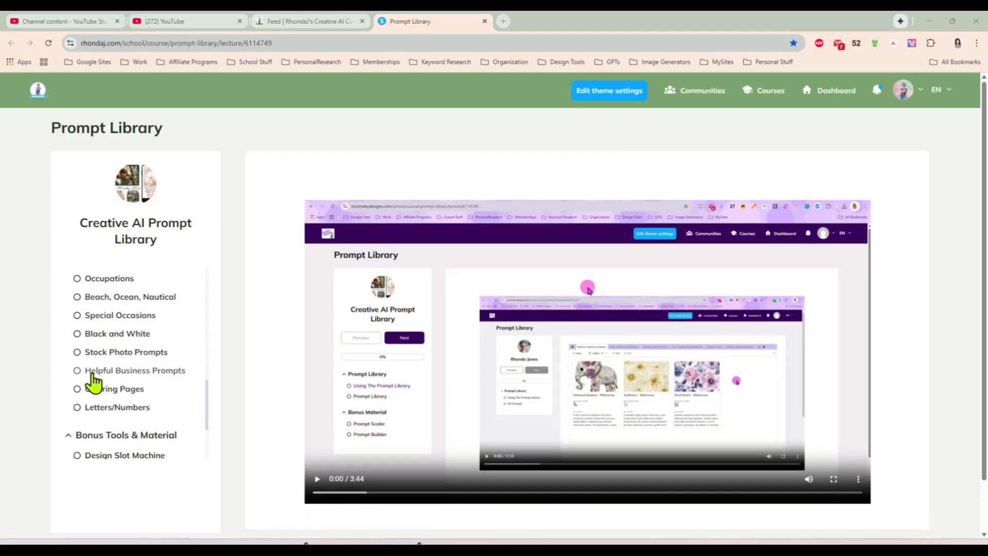
- Open the Design Slot Machine lesson under the bonus tools and spin for a random design style and subject
{"action": "scroll", "coordinate": [93, 392], "scroll_direction": "down", "scroll_amount": 1}
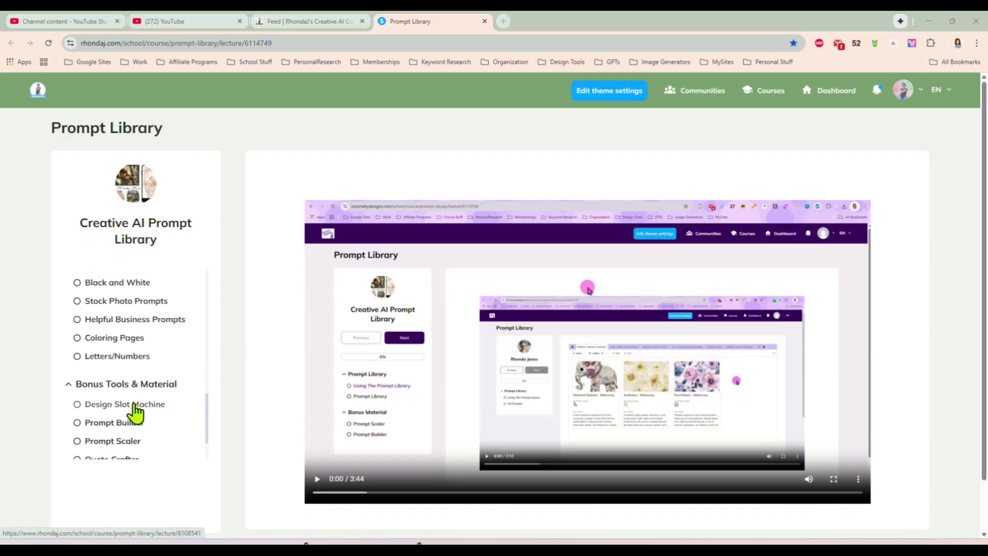
{"action": "left_click", "coordinate": [135, 405]}
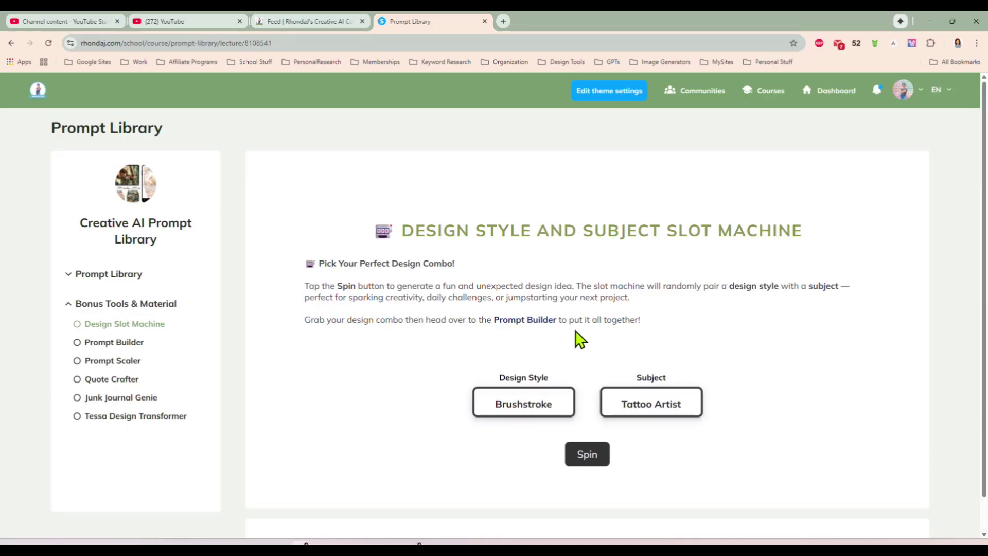
{"action": "scroll", "coordinate": [578, 338], "scroll_direction": "down", "scroll_amount": 1}
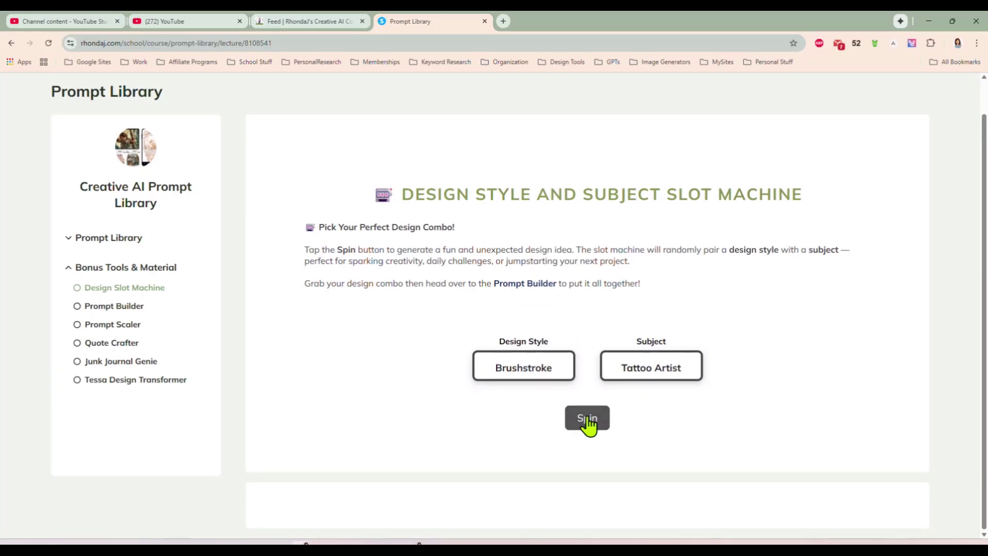
{"action": "left_click", "coordinate": [588, 418]}
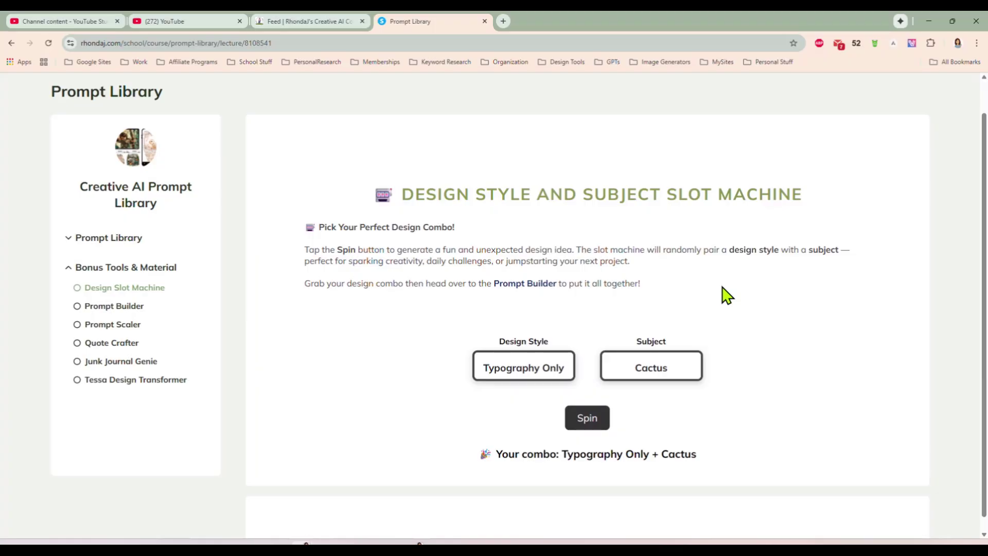
- Copy the combo text "Typography Only + Cactus" from the slot machine result
{"action": "left_click_drag", "start_coordinate": [561, 455], "coordinate": [699, 457]}
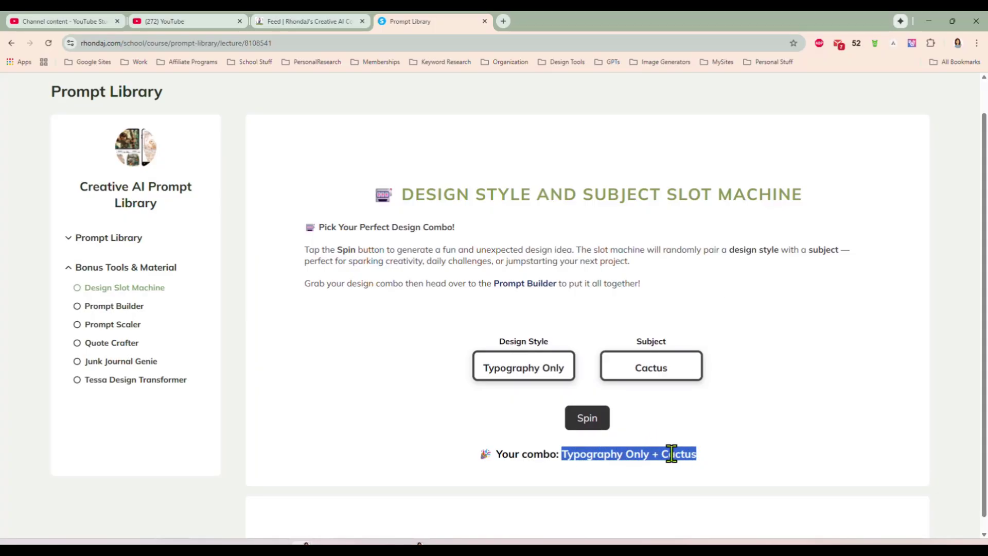
{"action": "right_click", "coordinate": [672, 460]}
{"action": "left_click", "coordinate": [704, 309]}
- Open the Prompt Builder lesson in a new tab, follow its link to the custom GPT and close the lesson tab
{"action": "right_click", "coordinate": [133, 309]}
{"action": "left_click", "coordinate": [159, 317]}
{"action": "left_click", "coordinate": [523, 23]}
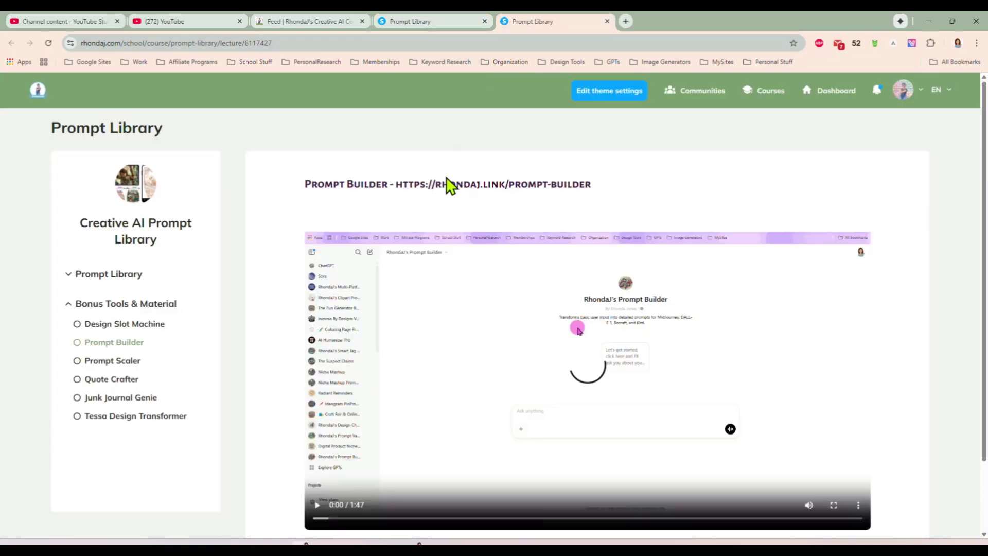
{"action": "left_click", "coordinate": [458, 188]}
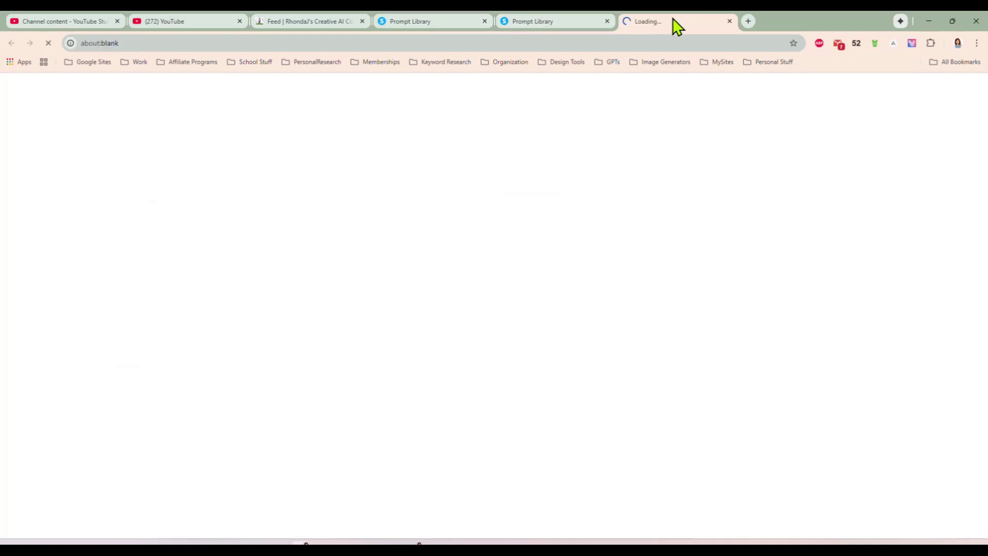
{"action": "left_click", "coordinate": [608, 21]}
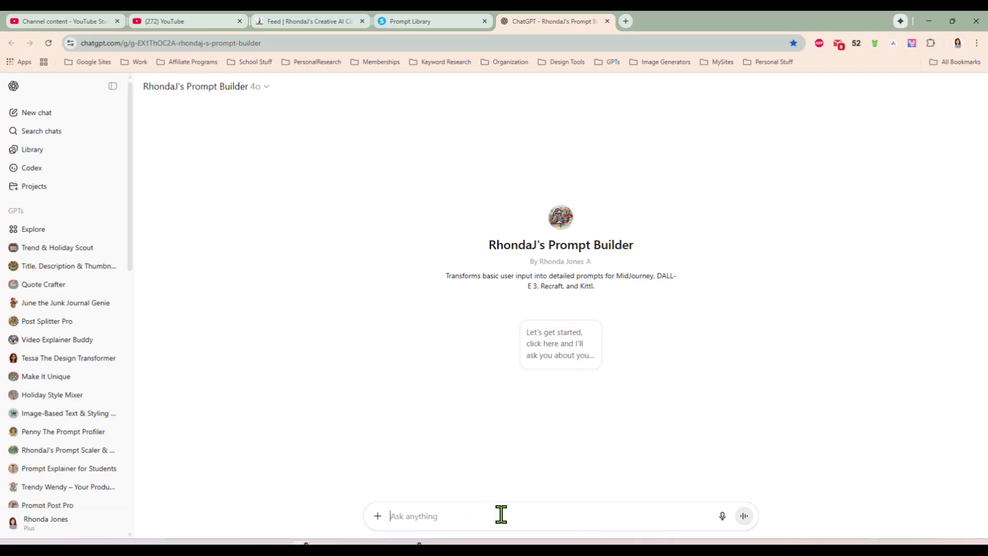
- Submit the copied combo "Typography Only + Cactus" to the Prompt Builder GPT and copy the AI prompt it writes
{"action": "key", "text": "ctrl+v"}
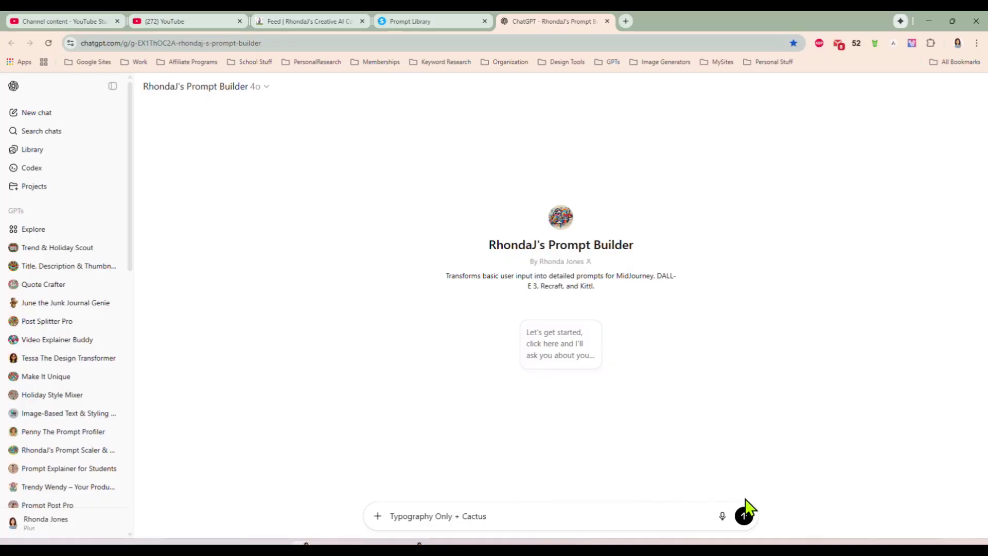
{"action": "left_click", "coordinate": [745, 517]}
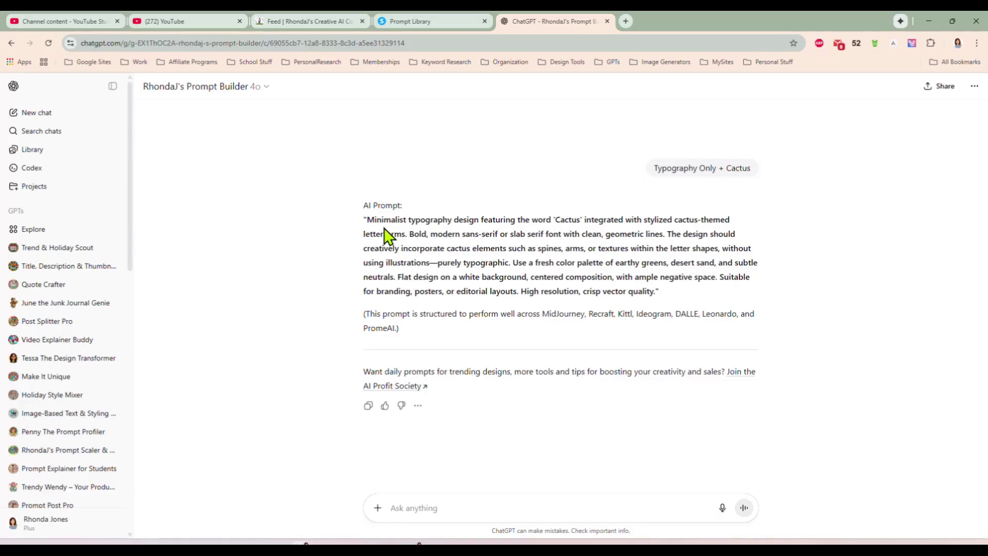
{"action": "left_click_drag", "start_coordinate": [367, 219], "coordinate": [654, 290]}
{"action": "right_click", "coordinate": [544, 257]}
{"action": "left_click", "coordinate": [558, 266]}
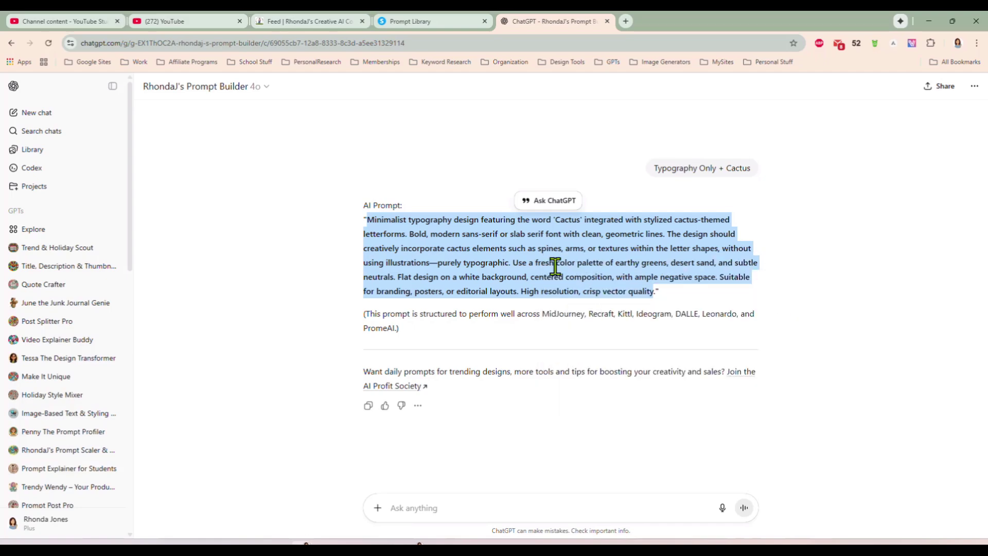
- Open Galaxy.ai's AI Image Generator in a new tab and paste the copied cactus prompt as the image description
{"action": "left_click", "coordinate": [626, 21]}
{"action": "left_click", "coordinate": [609, 61]}
{"action": "left_click", "coordinate": [619, 82]}
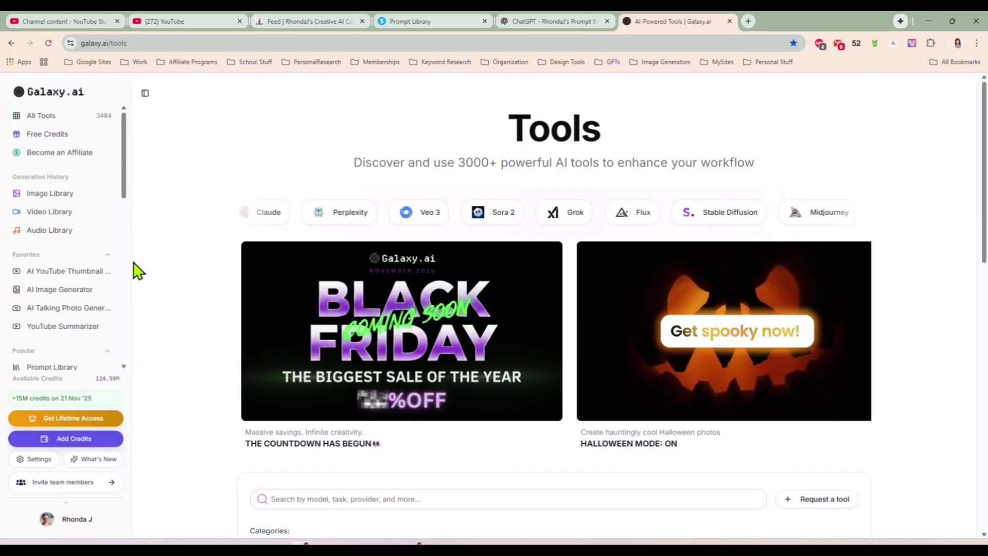
{"action": "left_click", "coordinate": [68, 291]}
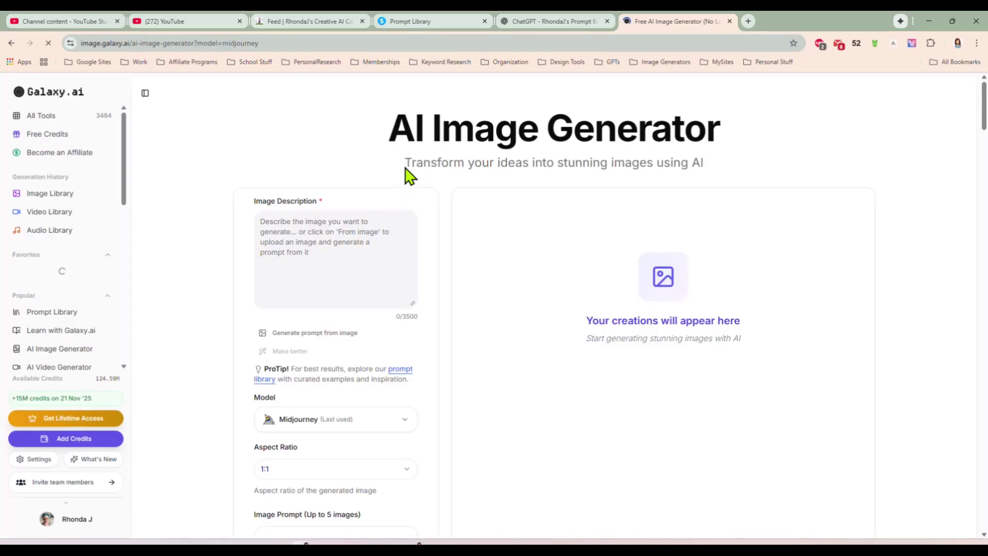
{"action": "left_click", "coordinate": [347, 242]}
{"action": "key", "text": "ctrl+v"}
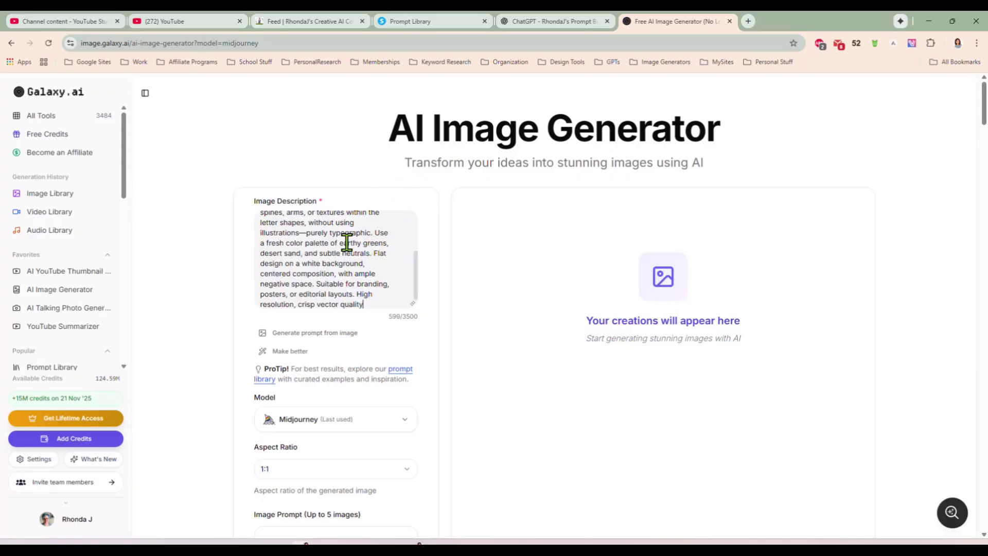
- Set the image model to Nano-Banana, the output format to PNG and the number of images to 4
{"action": "scroll", "coordinate": [227, 324], "scroll_direction": "down", "scroll_amount": 2}
{"action": "left_click", "coordinate": [335, 319]}
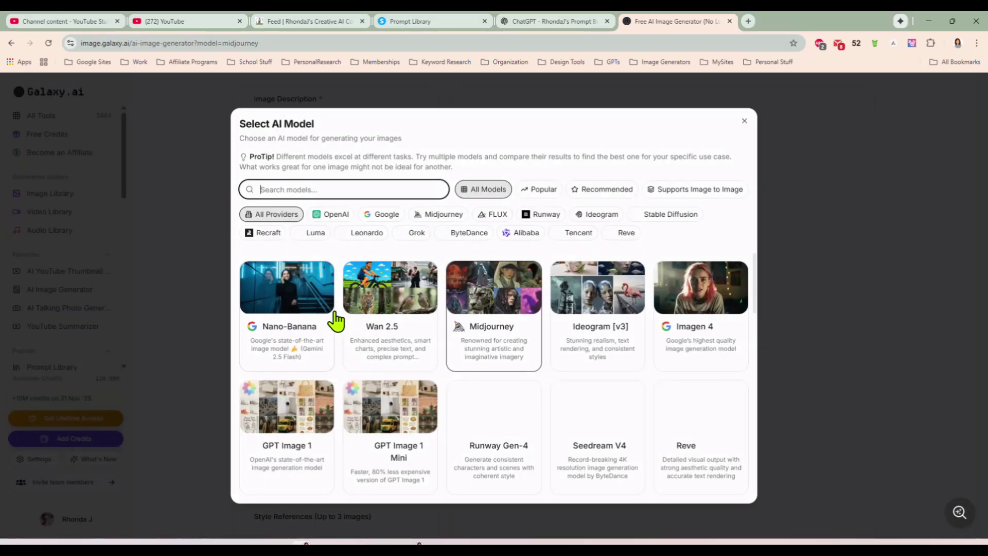
{"action": "left_click", "coordinate": [306, 324]}
{"action": "scroll", "coordinate": [236, 278], "scroll_direction": "down", "scroll_amount": 5}
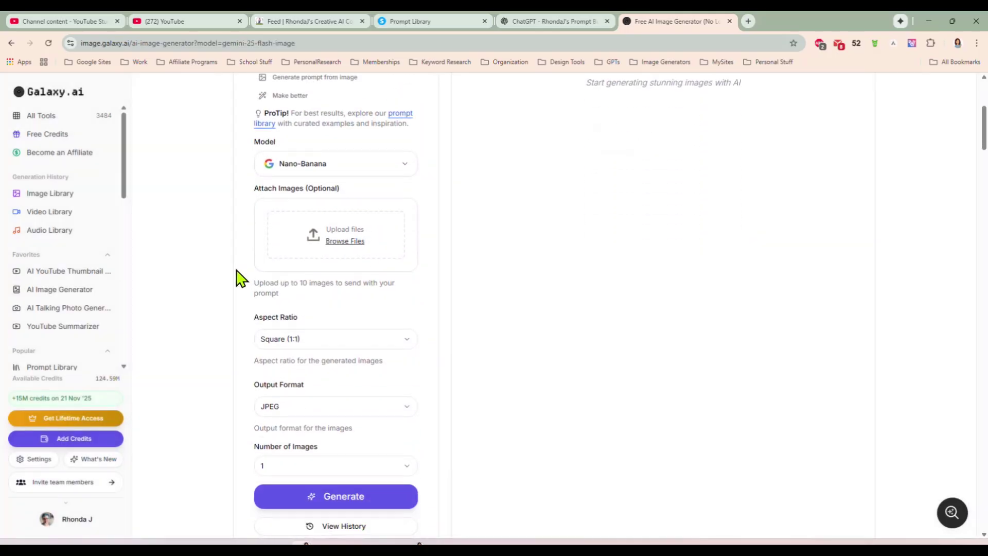
{"action": "left_click", "coordinate": [348, 312]}
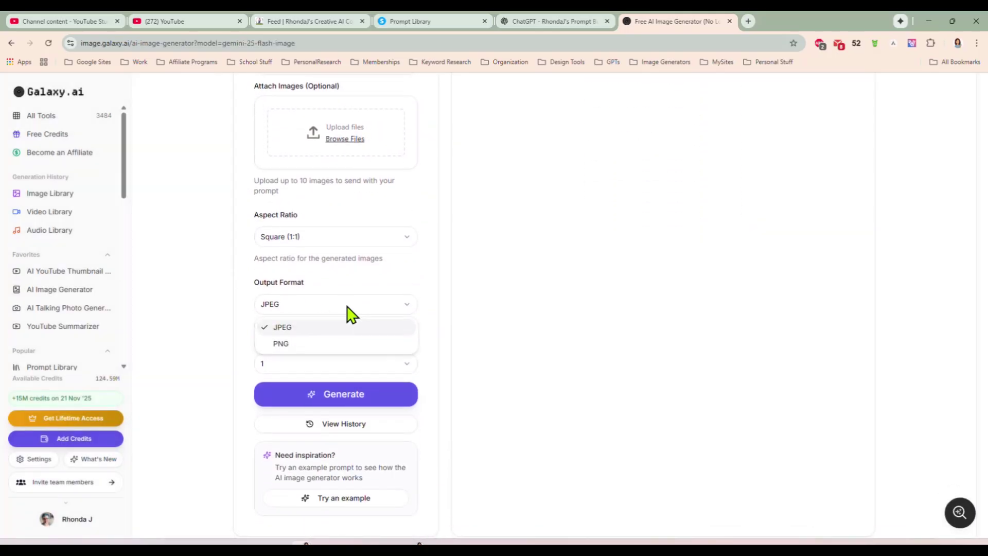
{"action": "left_click", "coordinate": [324, 346]}
{"action": "scroll", "coordinate": [252, 320], "scroll_direction": "down", "scroll_amount": 2}
{"action": "left_click", "coordinate": [337, 262]}
{"action": "left_click", "coordinate": [319, 334]}
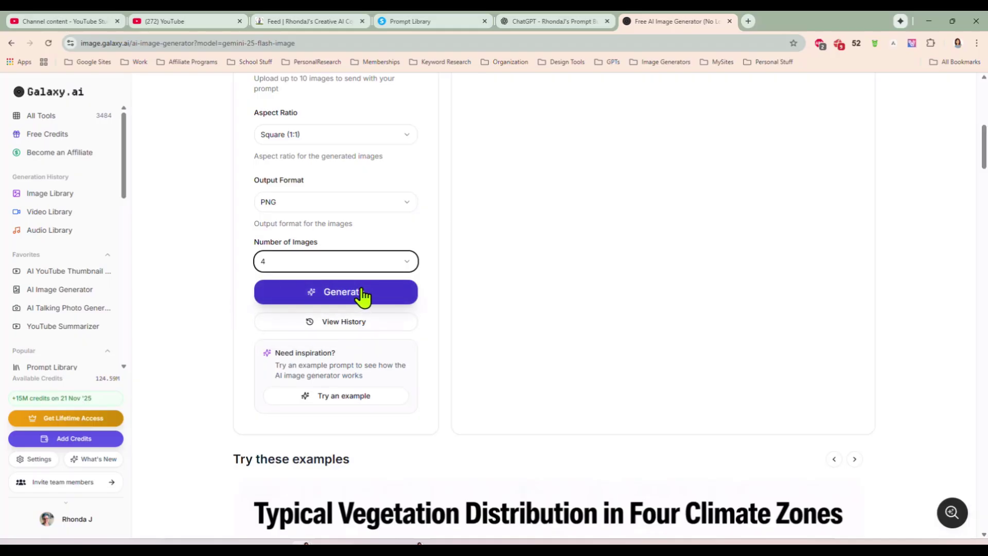
- Review the pasted cactus prompt and settings, and generate the images
{"action": "scroll", "coordinate": [448, 225], "scroll_direction": "up", "scroll_amount": 5}
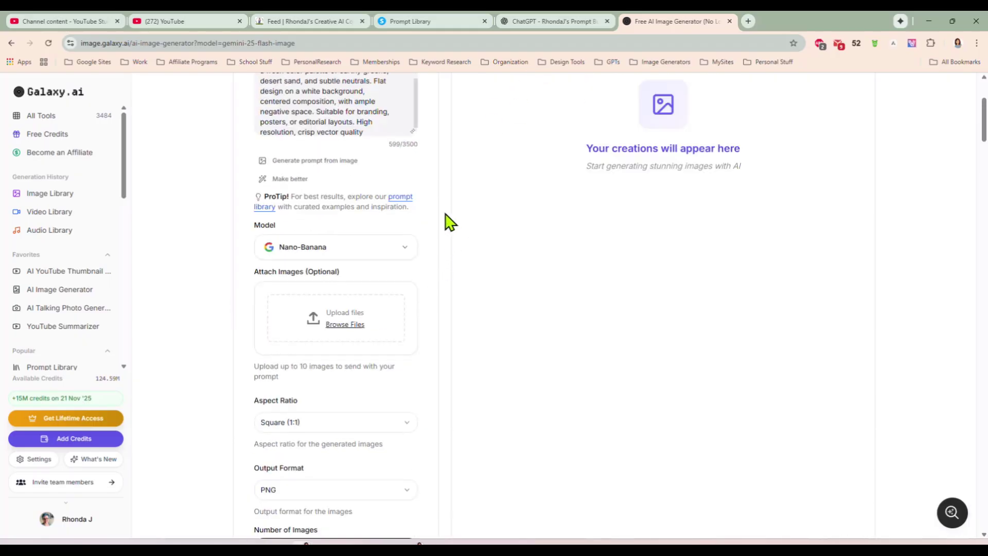
{"action": "scroll", "coordinate": [445, 221], "scroll_direction": "up", "scroll_amount": 3}
{"action": "scroll", "coordinate": [338, 203], "scroll_direction": "up", "scroll_amount": 5}
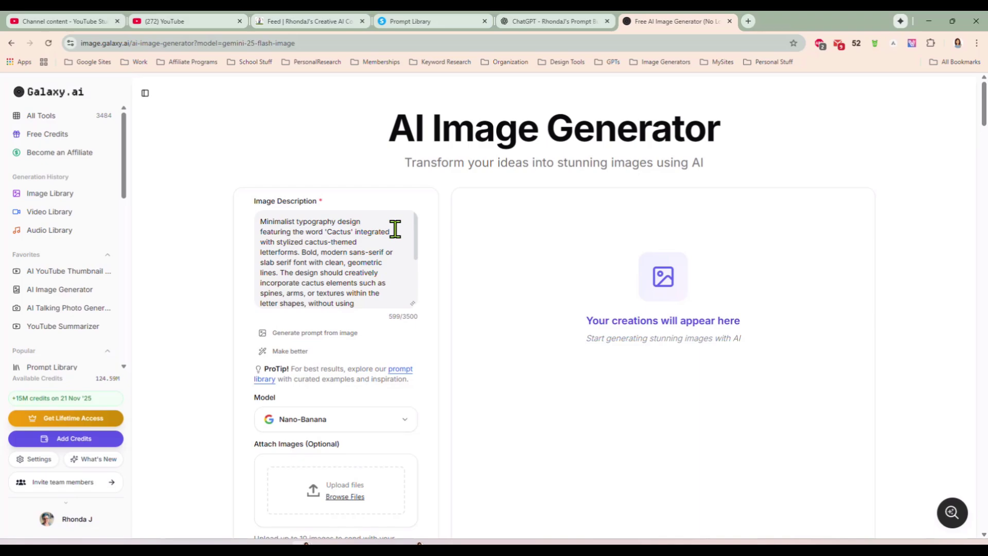
{"action": "scroll", "coordinate": [438, 335], "scroll_direction": "down", "scroll_amount": 7}
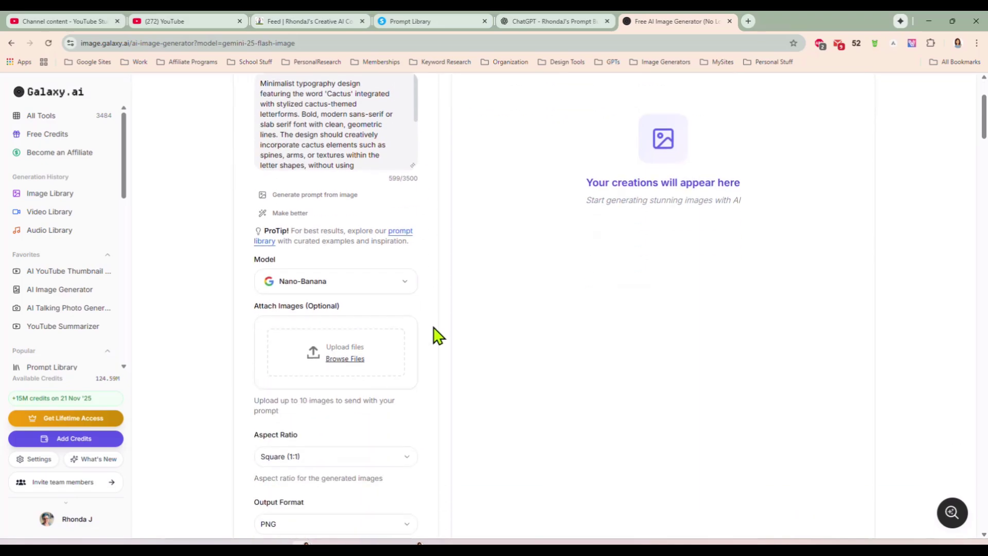
{"action": "left_click", "coordinate": [363, 396]}
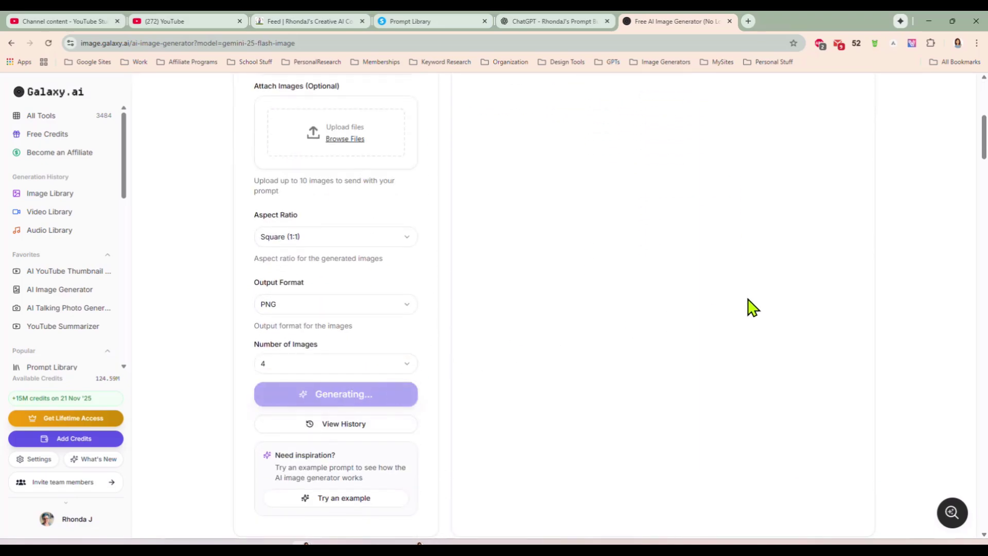
{"action": "scroll", "coordinate": [776, 242], "scroll_direction": "up", "scroll_amount": 3}
{"action": "scroll", "coordinate": [776, 242], "scroll_direction": "up", "scroll_amount": 4}
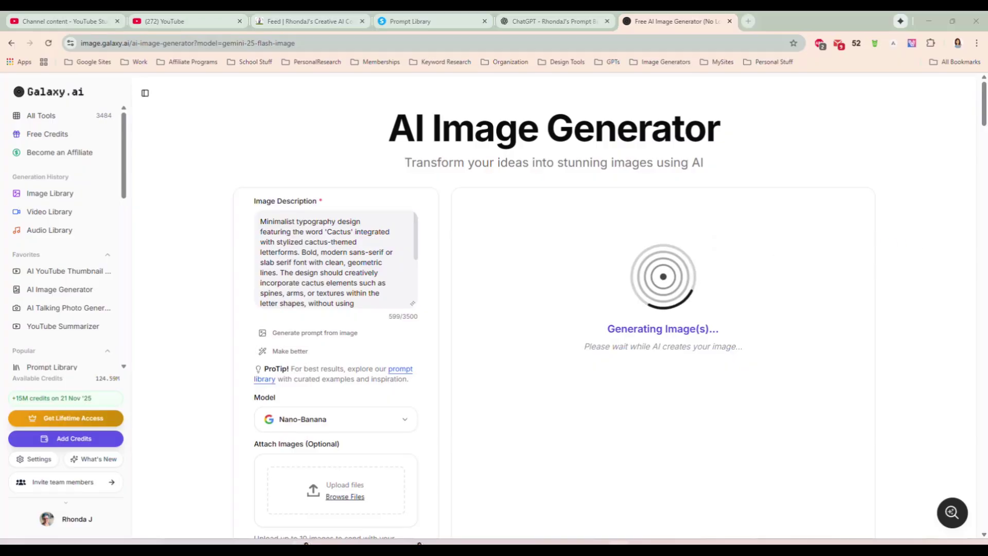
- View the upper-right and lower-left generated cactus designs enlarged, closing each preview
{"action": "scroll", "coordinate": [643, 289], "scroll_direction": "down", "scroll_amount": 2}
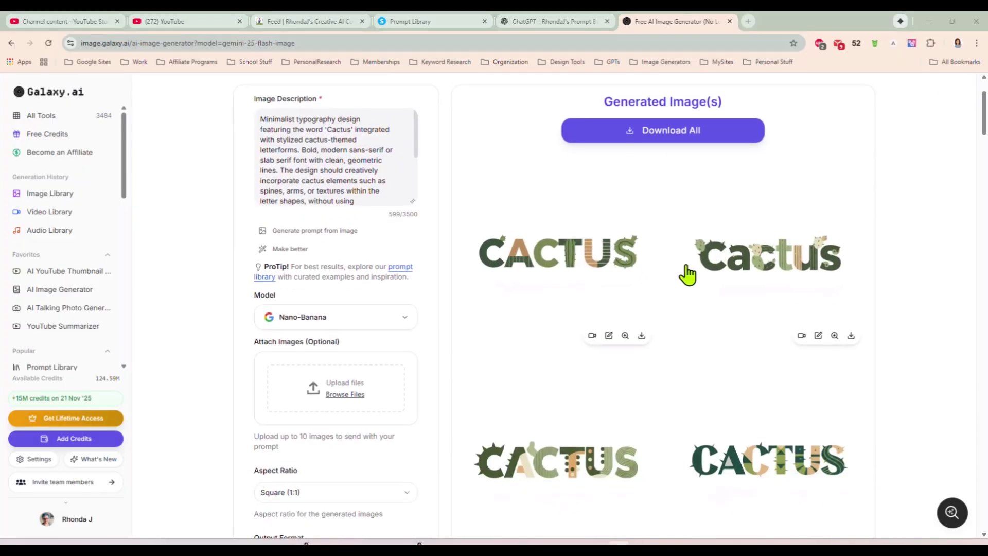
{"action": "left_click", "coordinate": [744, 276]}
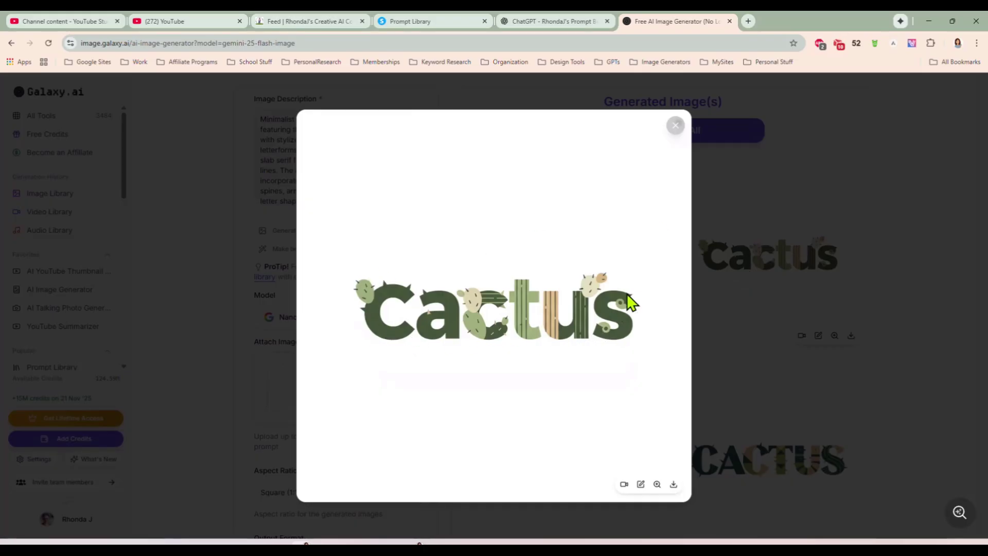
{"action": "left_click", "coordinate": [676, 126]}
{"action": "scroll", "coordinate": [575, 375], "scroll_direction": "down", "scroll_amount": 1}
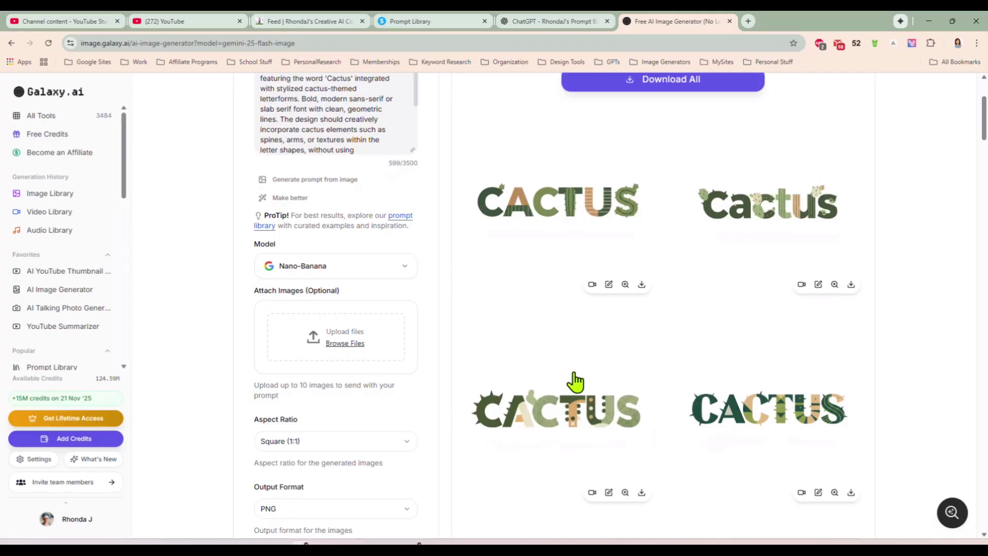
{"action": "left_click", "coordinate": [570, 415]}
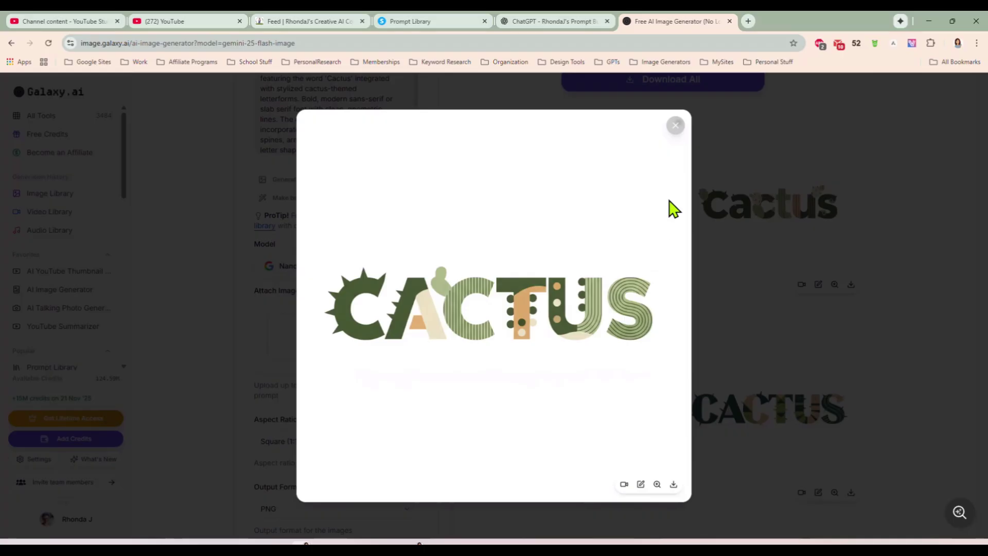
{"action": "left_click", "coordinate": [676, 126]}
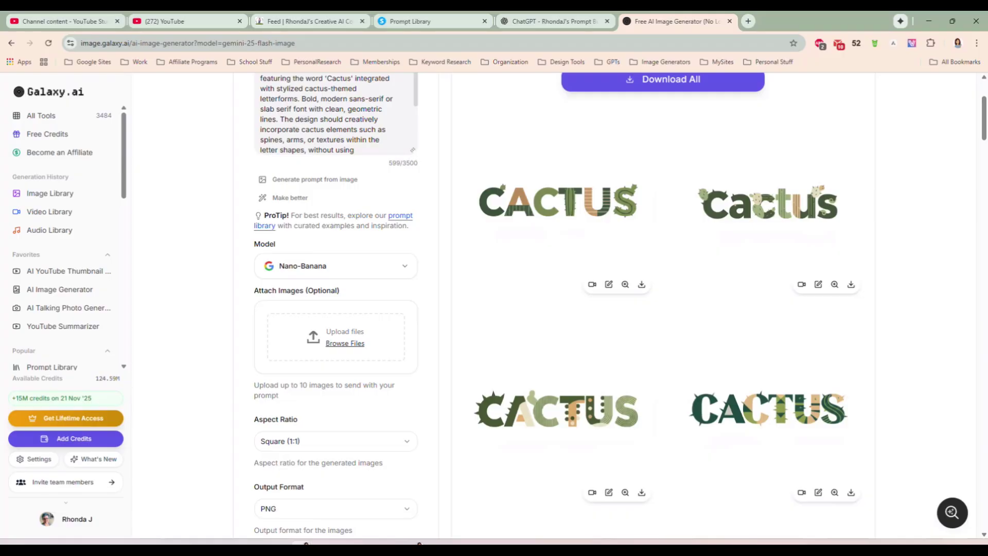
- Return to the Design Slot Machine, spin a new combo and copy the text "Y2K + Librarian"
{"action": "left_click", "coordinate": [443, 21]}
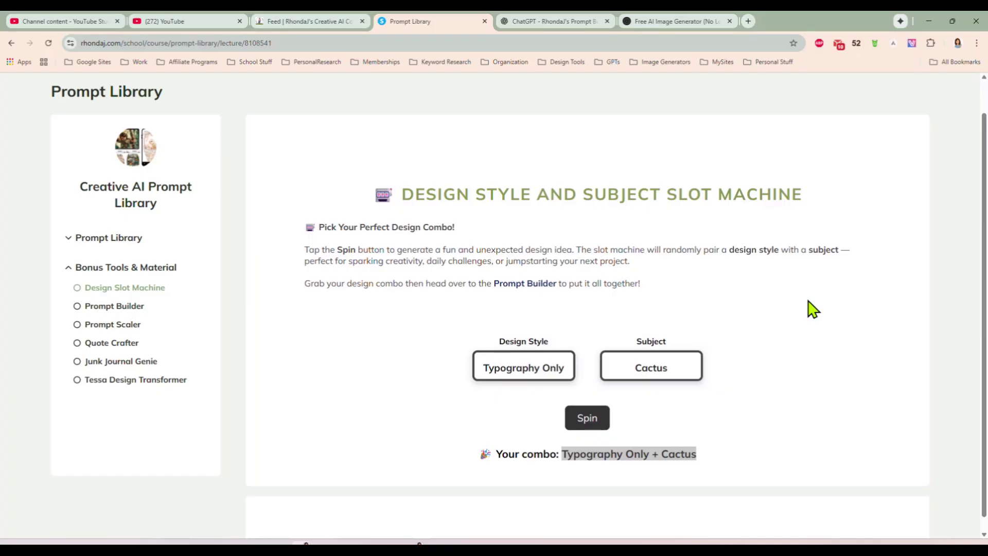
{"action": "left_click", "coordinate": [758, 401]}
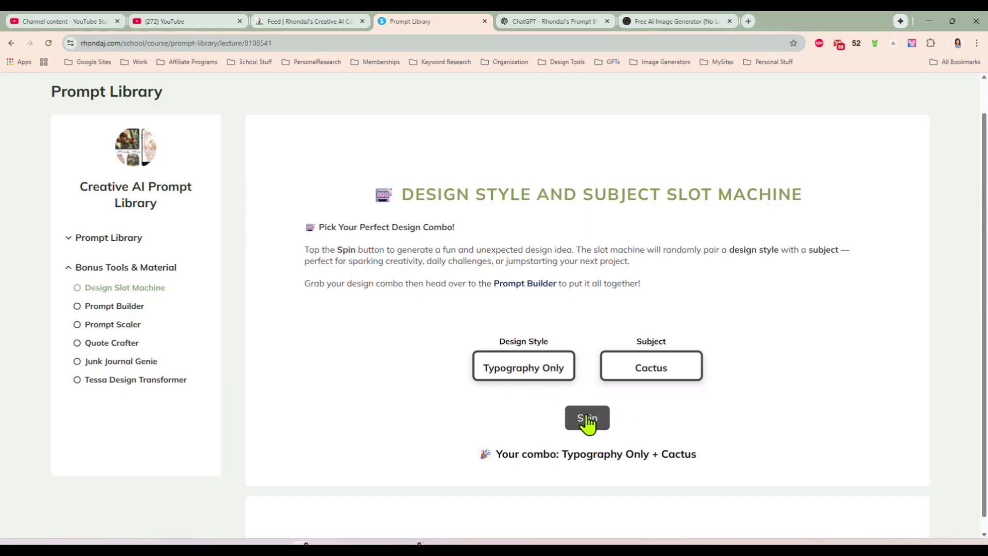
{"action": "left_click", "coordinate": [587, 420]}
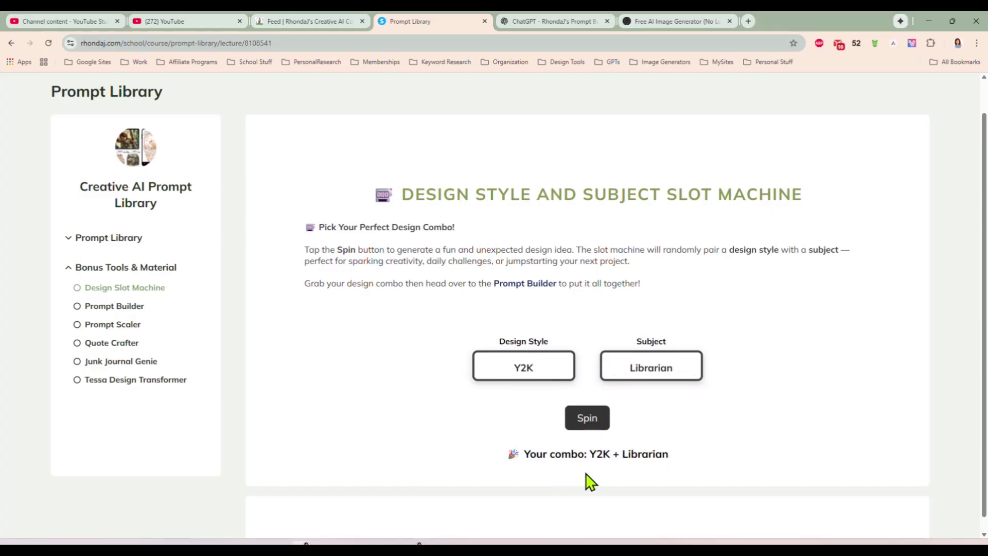
{"action": "left_click_drag", "start_coordinate": [590, 458], "coordinate": [669, 457]}
{"action": "key", "text": "ctrl+c"}
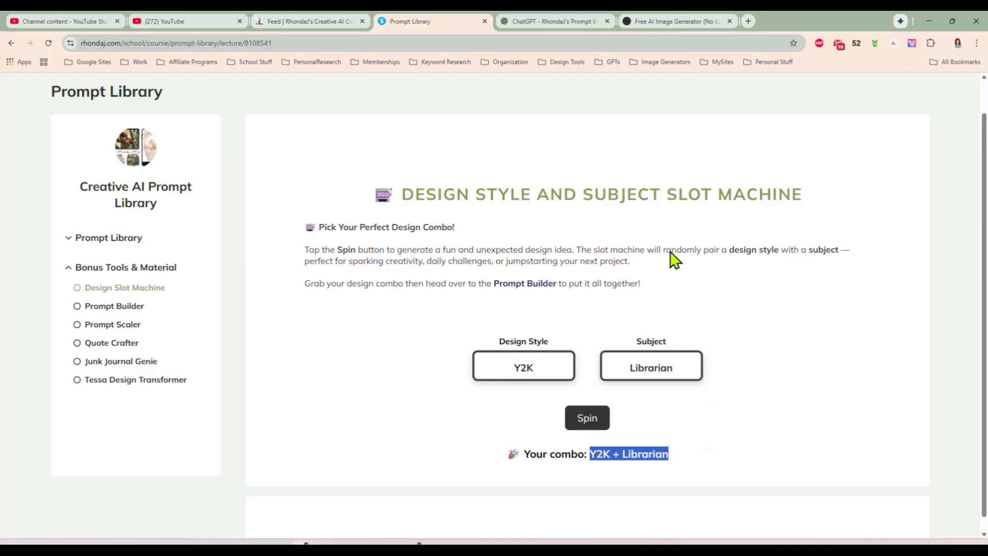
- Submit the copied combo "Y2K + Librarian" in the existing Prompt Builder chat
{"action": "left_click", "coordinate": [548, 24]}
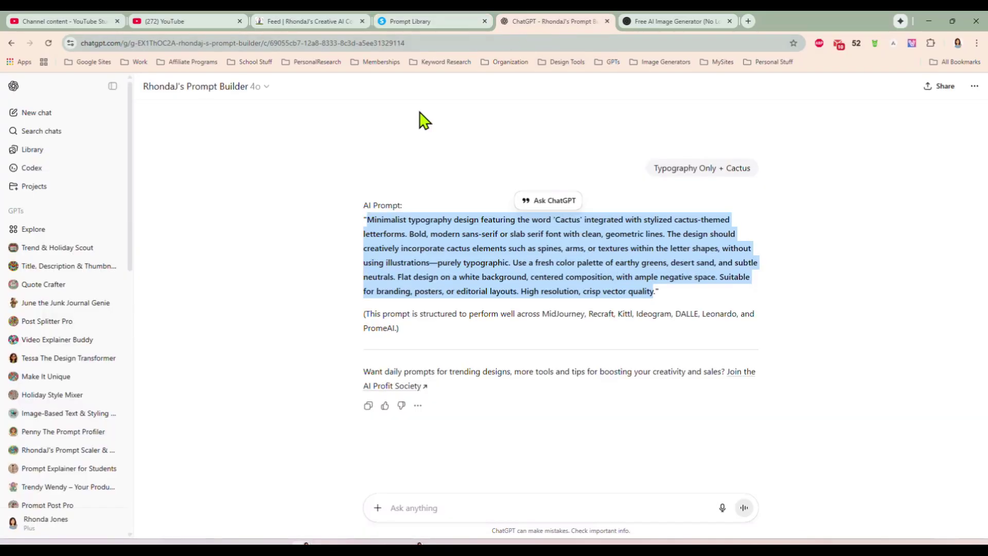
{"action": "left_click", "coordinate": [470, 506]}
{"action": "key", "text": "ctrl+v"}
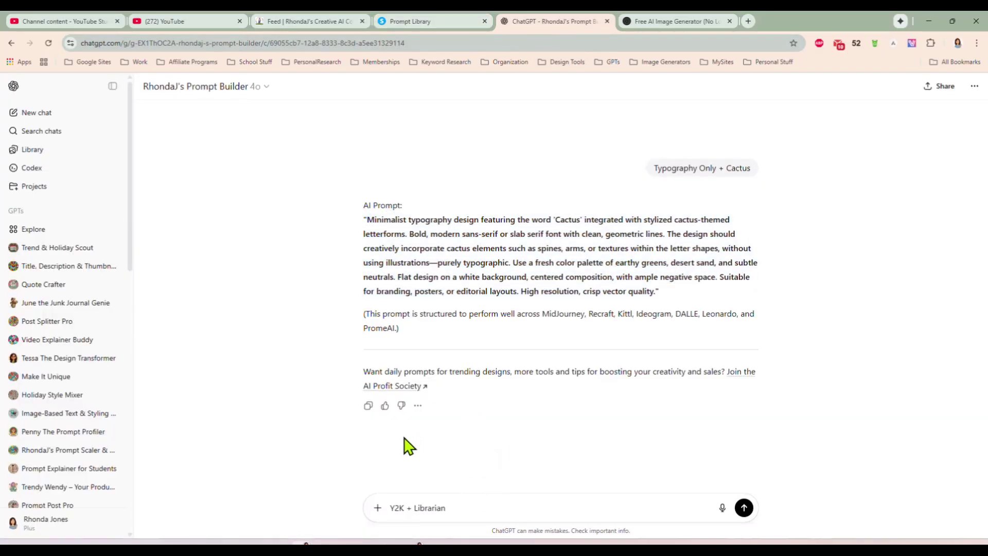
{"action": "left_click", "coordinate": [744, 508]}
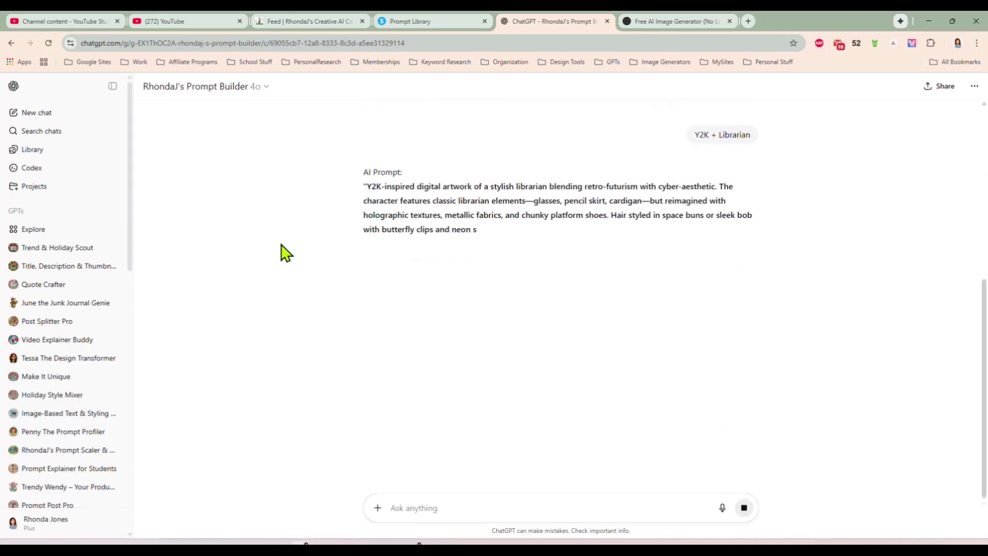
- Copy the Y2K librarian prompt from the chat and paste it over the existing image description in Galaxy.ai
{"action": "left_click_drag", "start_coordinate": [368, 188], "coordinate": [714, 270]}
{"action": "right_click", "coordinate": [593, 242]}
{"action": "left_click", "coordinate": [598, 255]}
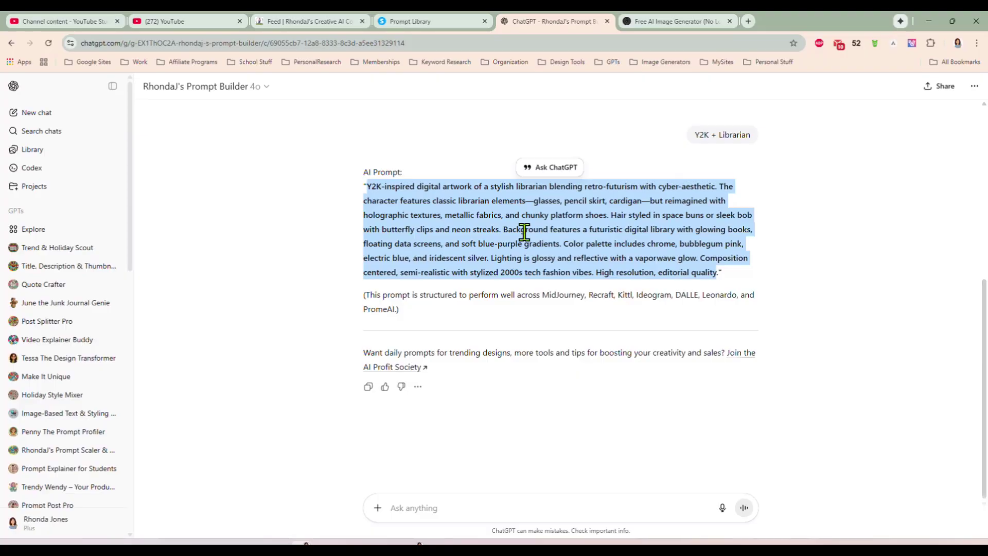
{"action": "left_click", "coordinate": [637, 20]}
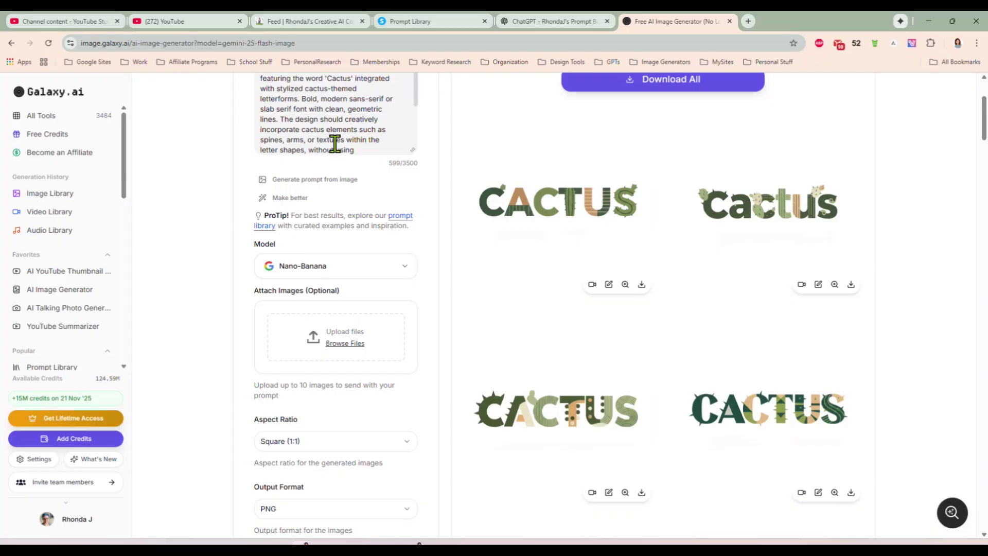
{"action": "scroll", "coordinate": [335, 144], "scroll_direction": "up", "scroll_amount": 2}
{"action": "left_click", "coordinate": [335, 205]}
{"action": "key", "text": "ctrl+a"}
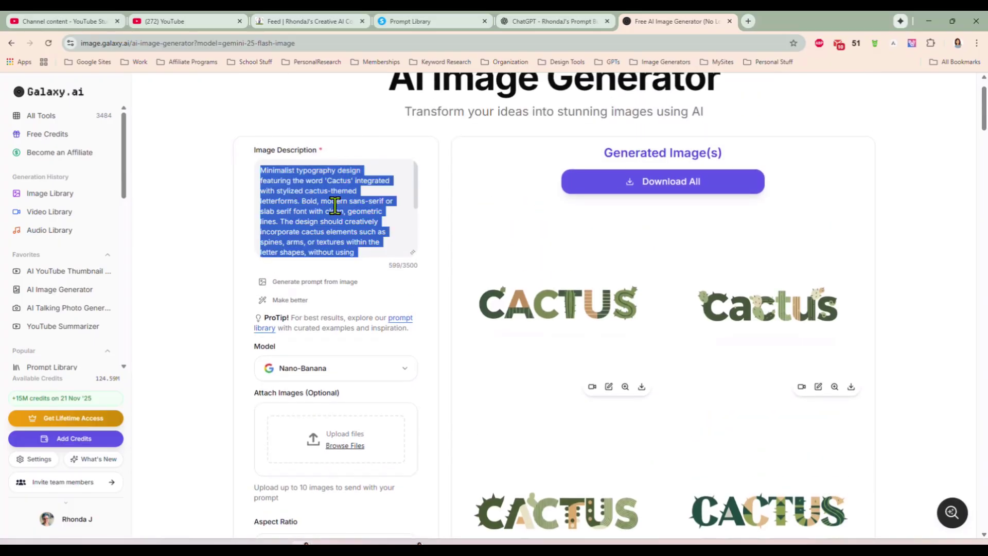
{"action": "key", "text": "ctrl+v"}
{"action": "scroll", "coordinate": [396, 225], "scroll_direction": "up", "scroll_amount": 5}
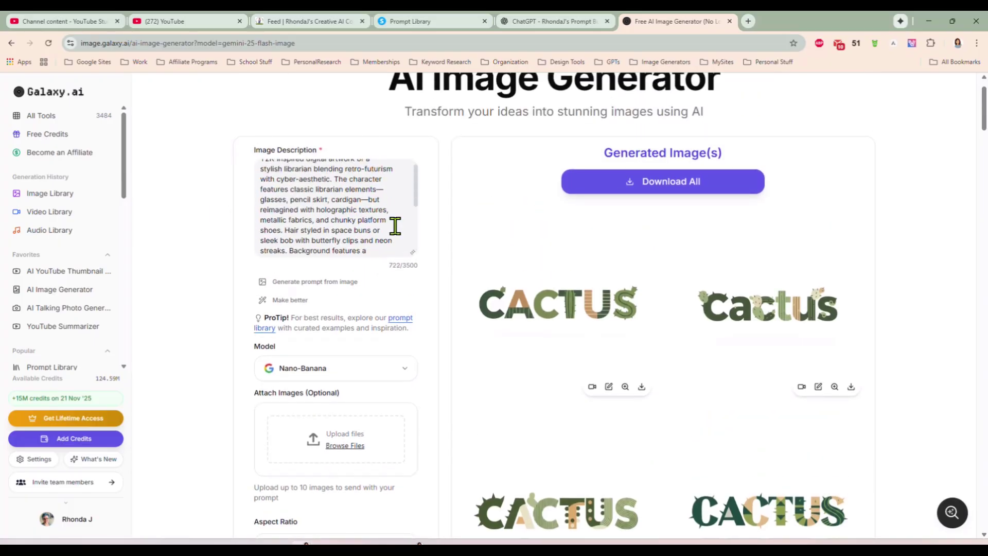
- Generate four square PNG images from the librarian prompt with the Nano-Banana model
{"action": "scroll", "coordinate": [234, 271], "scroll_direction": "down", "scroll_amount": 6}
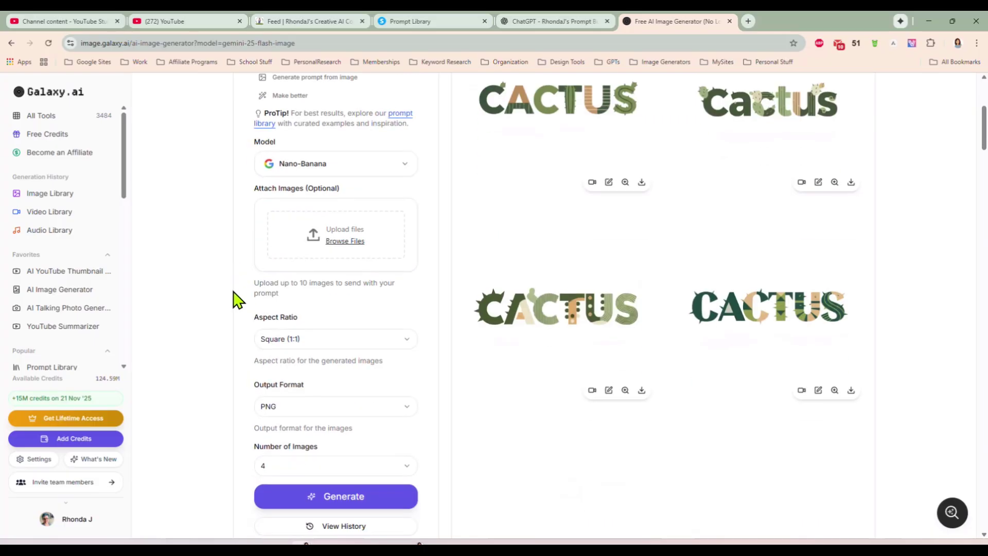
{"action": "left_click", "coordinate": [360, 396]}
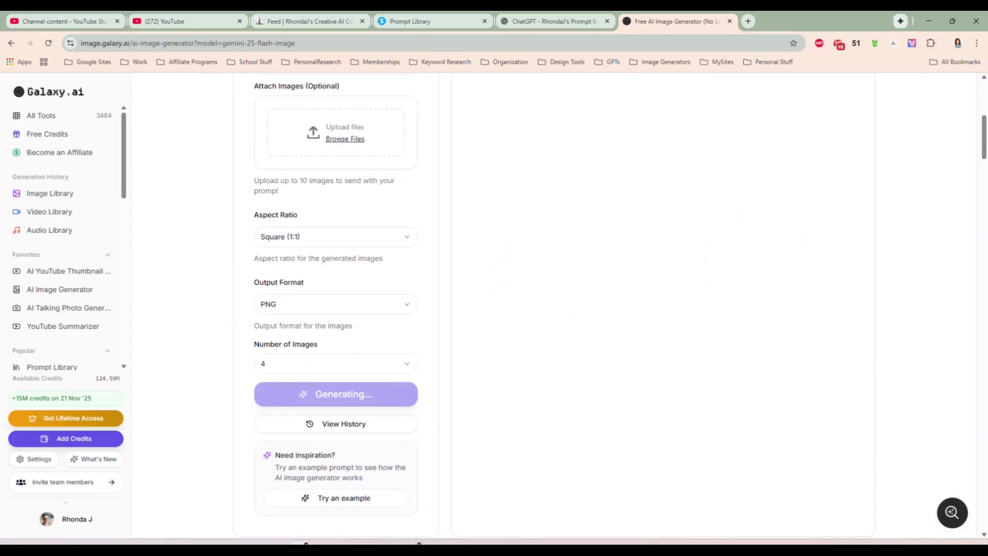
{"action": "scroll", "coordinate": [629, 265], "scroll_direction": "up", "scroll_amount": 3}
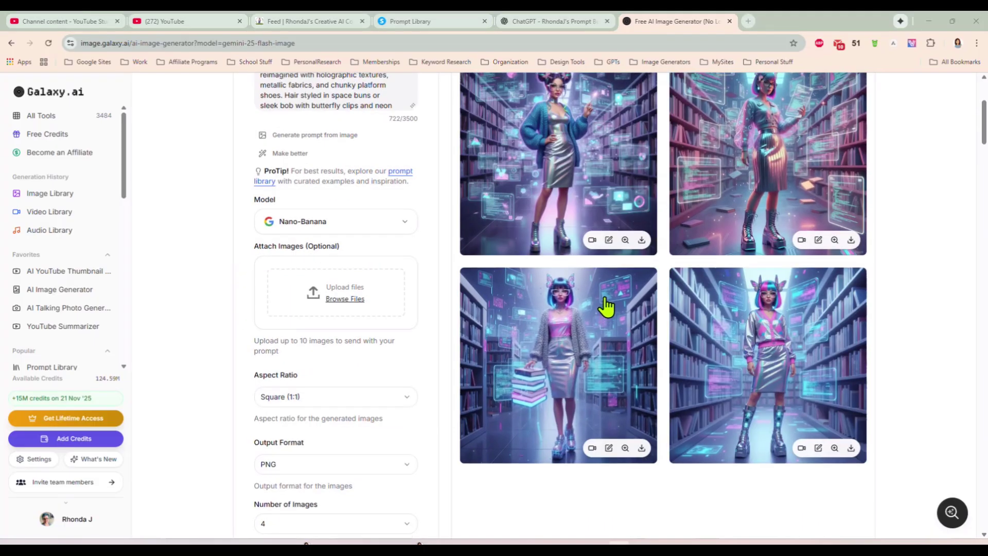
- View the upper-left and upper-right generated librarian images enlarged, closing each preview, and look over the full set
{"action": "scroll", "coordinate": [592, 288], "scroll_direction": "up", "scroll_amount": 2}
{"action": "left_click", "coordinate": [558, 251]}
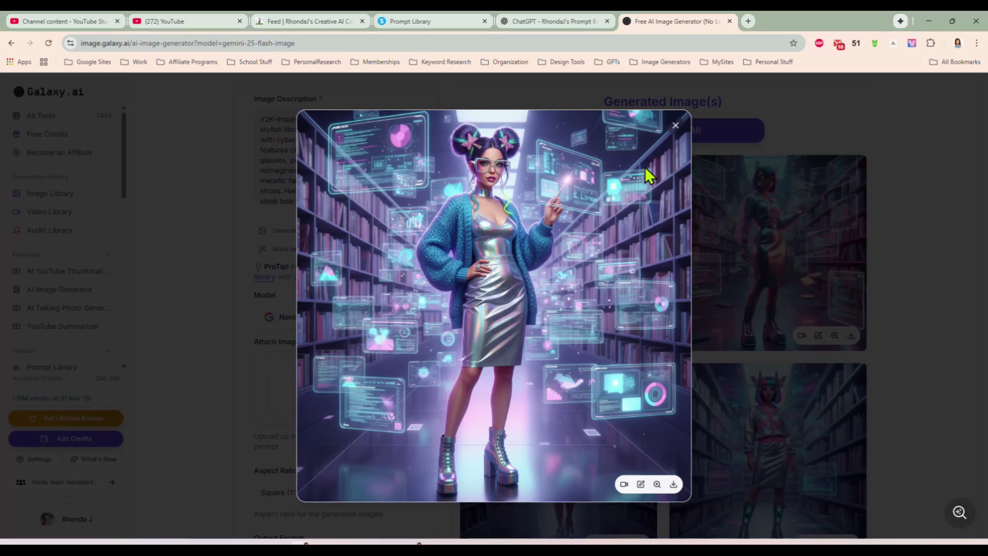
{"action": "left_click", "coordinate": [676, 125]}
{"action": "left_click", "coordinate": [751, 275]}
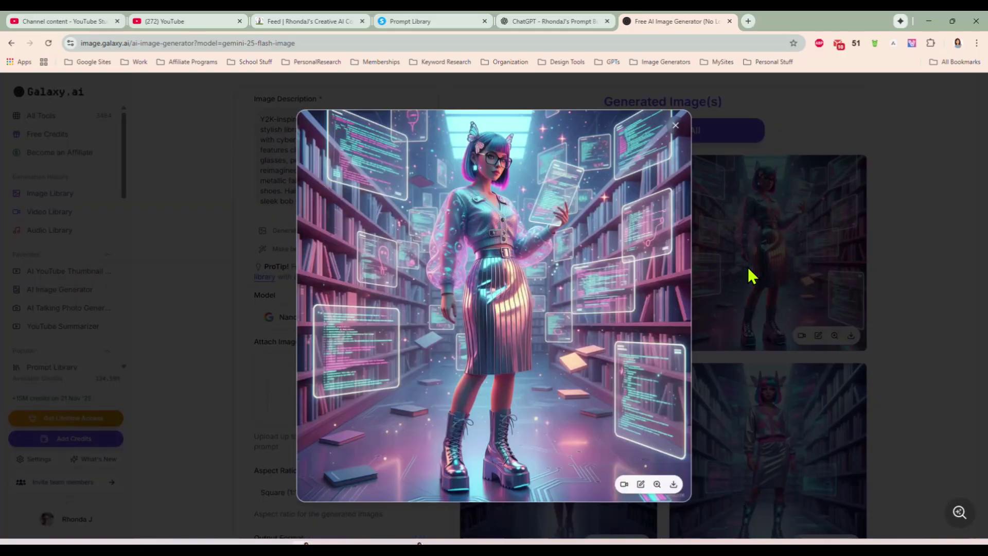
{"action": "left_click", "coordinate": [676, 126]}
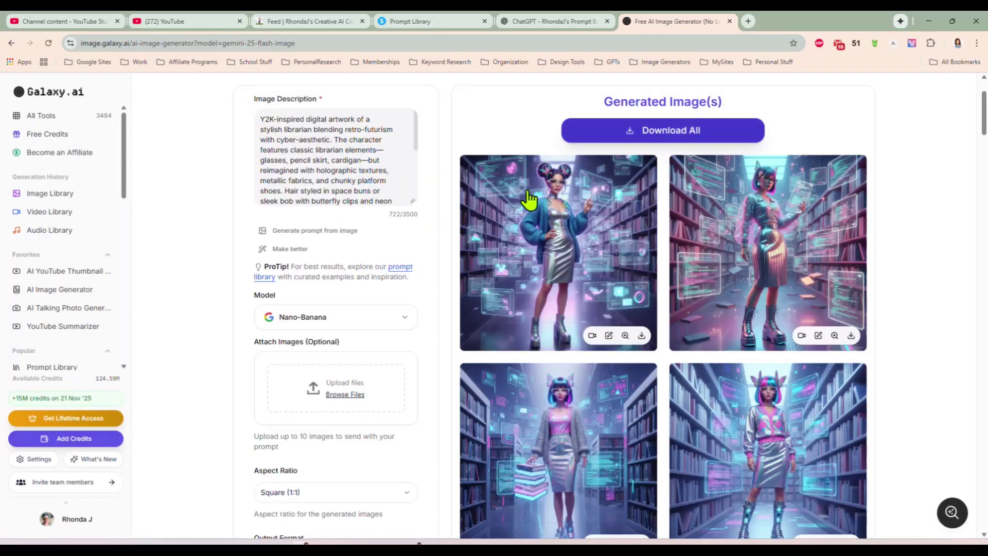
{"action": "scroll", "coordinate": [563, 361], "scroll_direction": "down", "scroll_amount": 2}
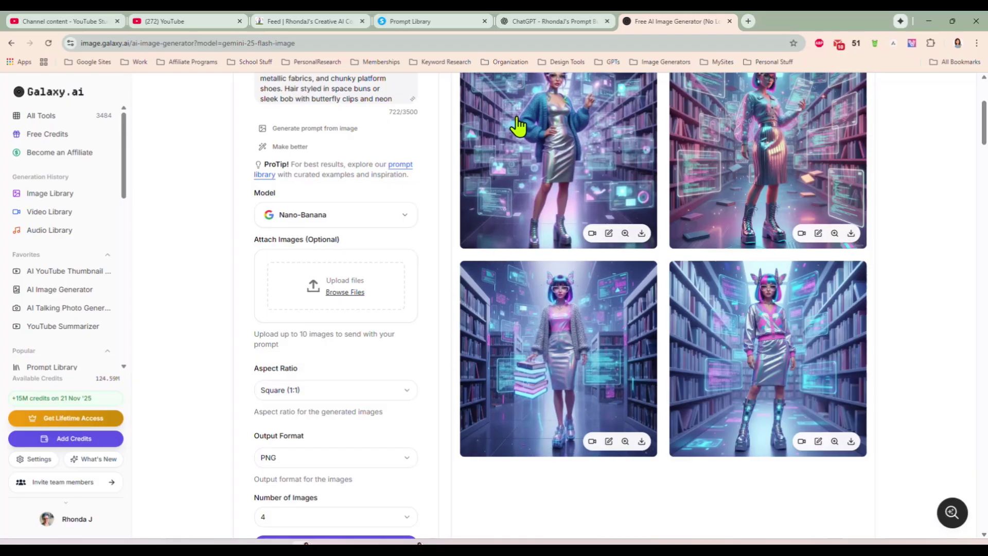
- Return to the Design Slot Machine, spin a new combo and copy the text "Doodle + Axolotl"
{"action": "left_click", "coordinate": [420, 21]}
{"action": "left_click", "coordinate": [736, 320]}
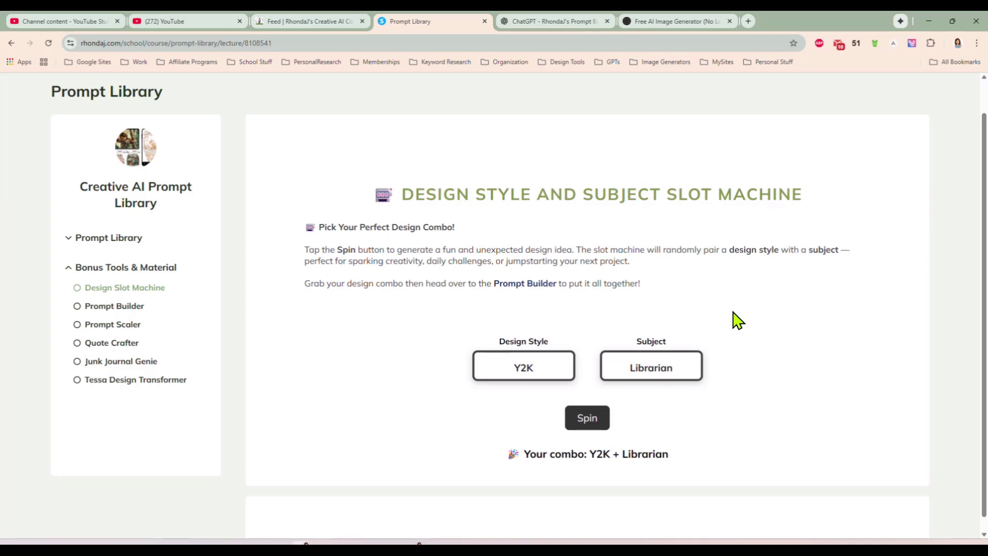
{"action": "left_click", "coordinate": [587, 425]}
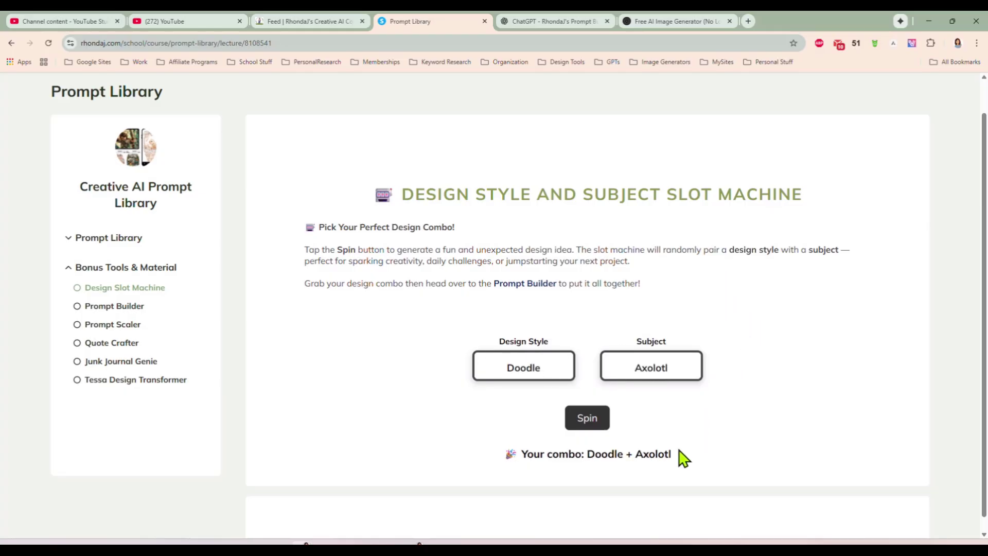
{"action": "left_click_drag", "start_coordinate": [673, 458], "coordinate": [587, 456]}
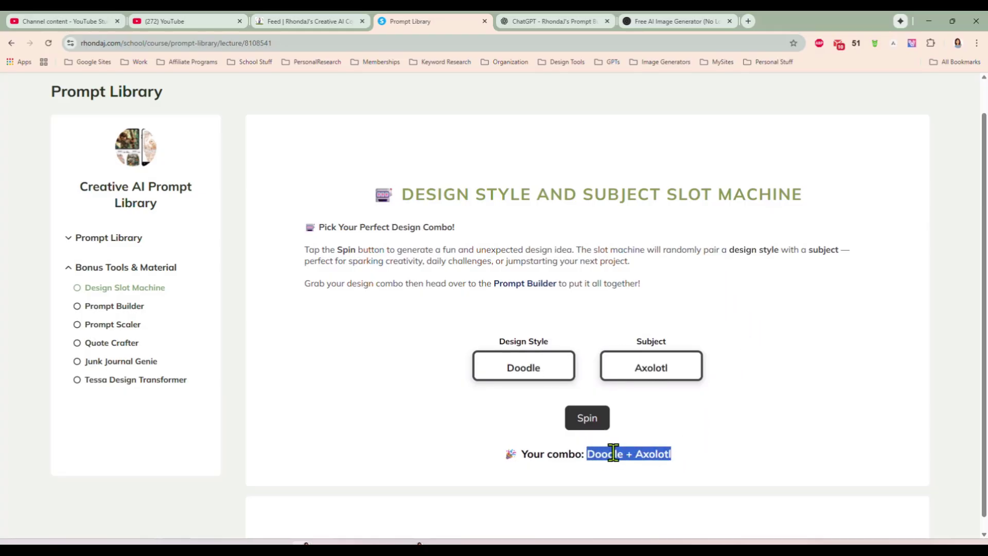
- Submit "Doodle + Axolotl resting against a rock reading a book" in the existing Prompt Builder chat
{"action": "left_click", "coordinate": [532, 20]}
{"action": "left_click", "coordinate": [448, 508]}
{"action": "key", "text": "ctrl+v"}
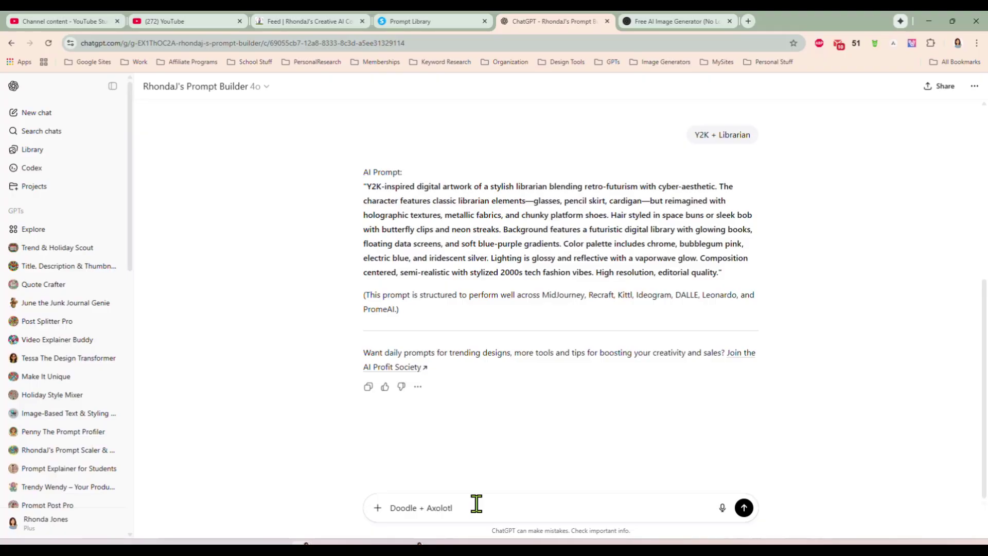
{"action": "type", "text": "resting against a rock reading a book"}
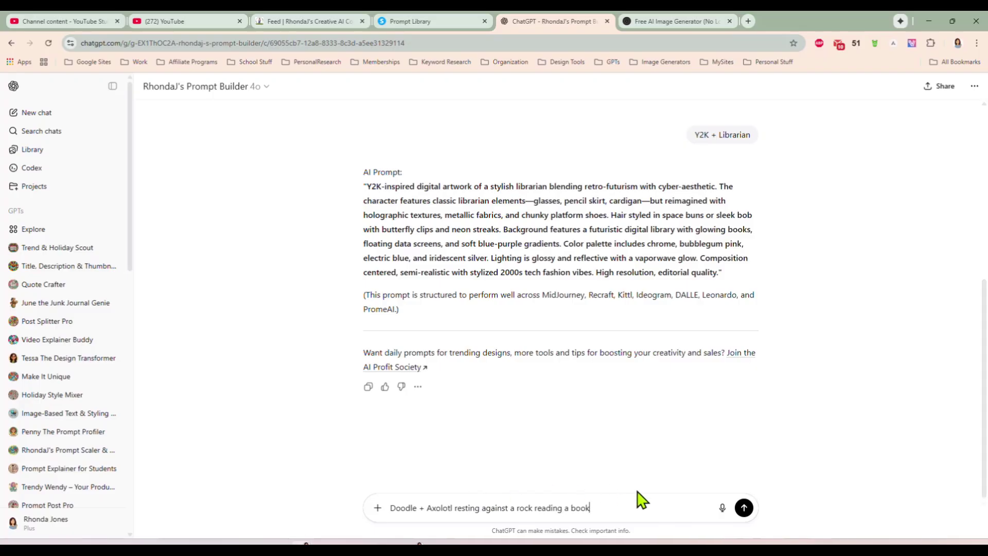
{"action": "left_click", "coordinate": [744, 509]}
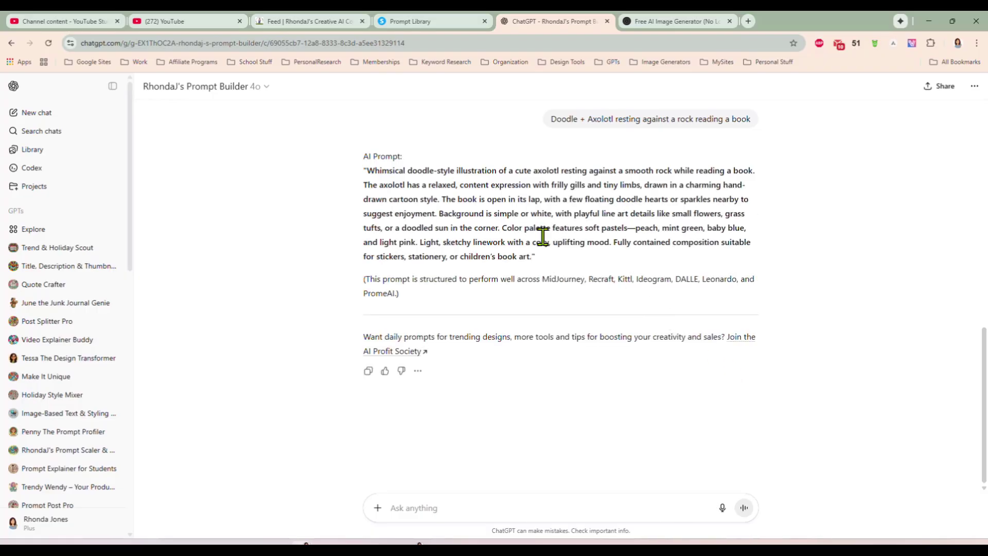
- Copy the doodle axolotl prompt from the chat and paste it over the librarian description in Galaxy.ai
{"action": "left_click_drag", "start_coordinate": [532, 257], "coordinate": [369, 174]}
{"action": "right_click", "coordinate": [461, 198]}
{"action": "left_click", "coordinate": [471, 210]}
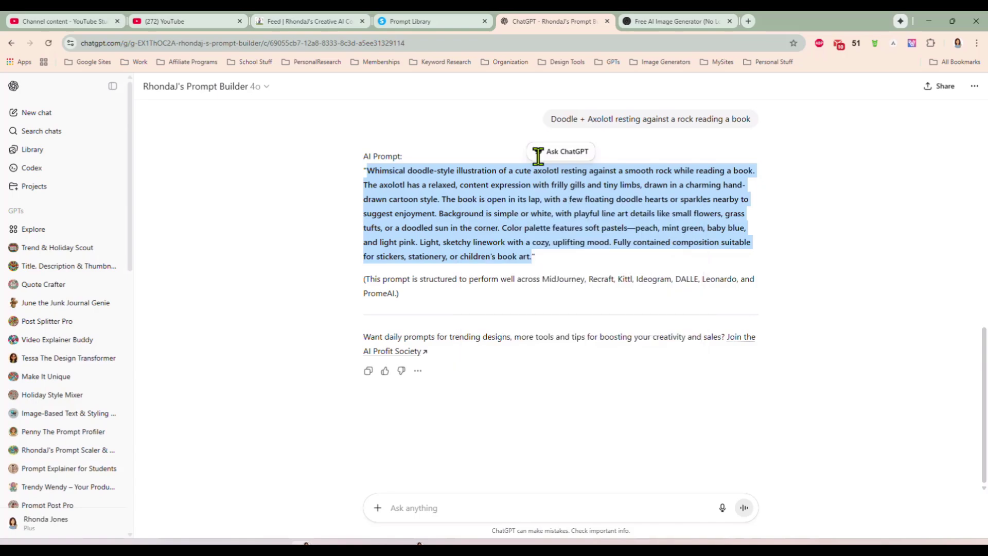
{"action": "left_click", "coordinate": [647, 20]}
{"action": "scroll", "coordinate": [360, 280], "scroll_direction": "up", "scroll_amount": 4}
{"action": "left_click", "coordinate": [353, 258]}
{"action": "key", "text": "ctrl+a"}
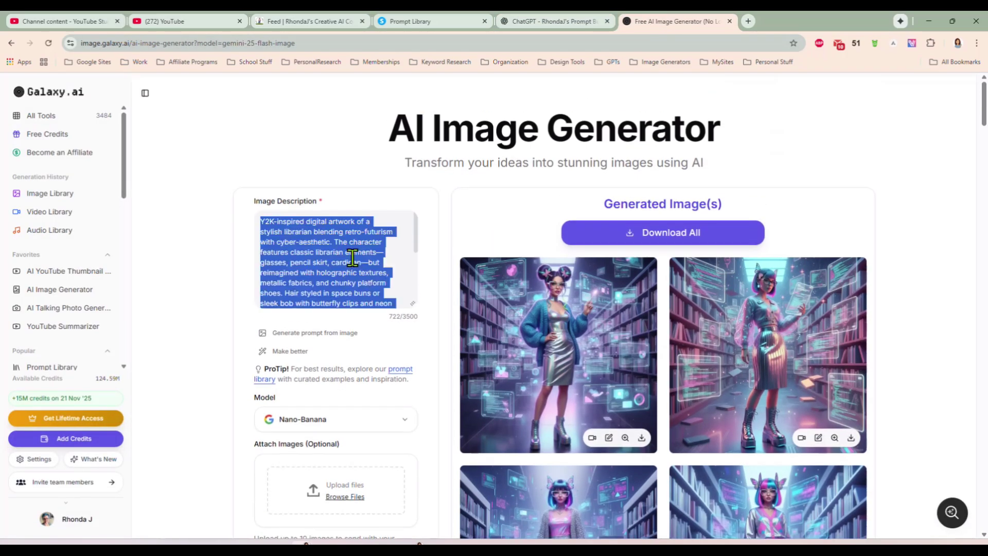
{"action": "key", "text": "ctrl+v"}
- Generate four square PNG images from the axolotl prompt with the Nano-Banana model
{"action": "scroll", "coordinate": [434, 350], "scroll_direction": "down", "scroll_amount": 1}
{"action": "scroll", "coordinate": [434, 350], "scroll_direction": "down", "scroll_amount": 6}
{"action": "left_click", "coordinate": [355, 394]}
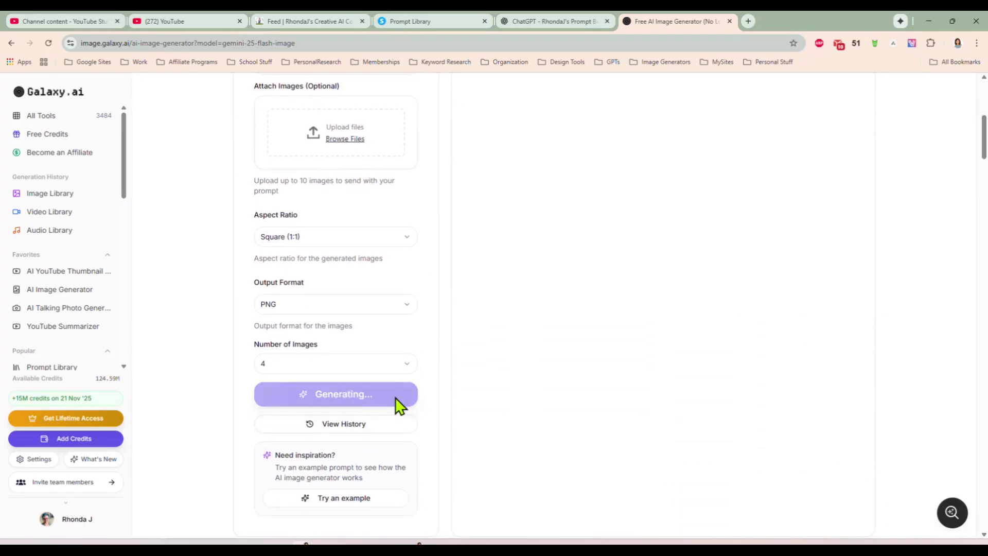
{"action": "scroll", "coordinate": [760, 176], "scroll_direction": "up", "scroll_amount": 5}
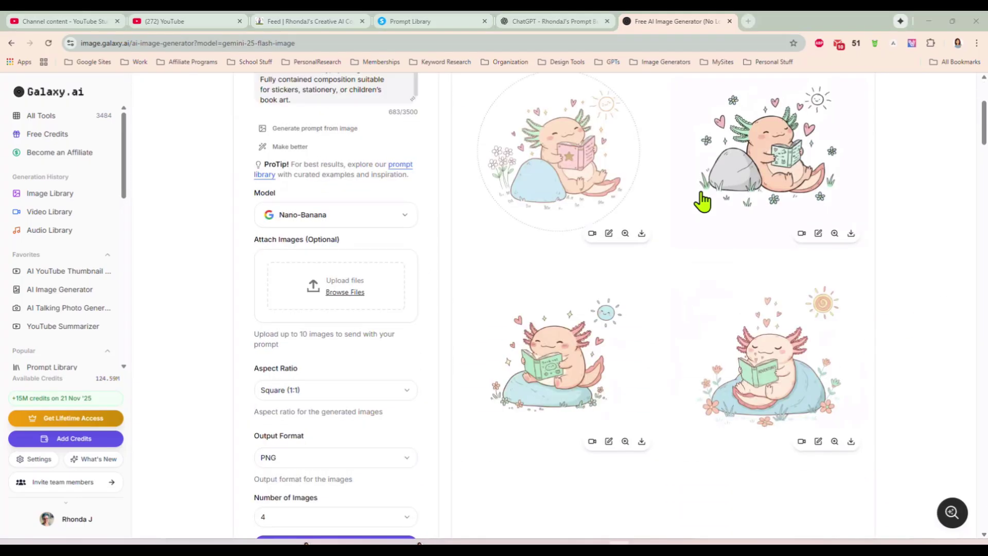
- View the upper-right, lower-left and lower-right generated axolotl images enlarged, closing each preview
{"action": "left_click", "coordinate": [758, 266]}
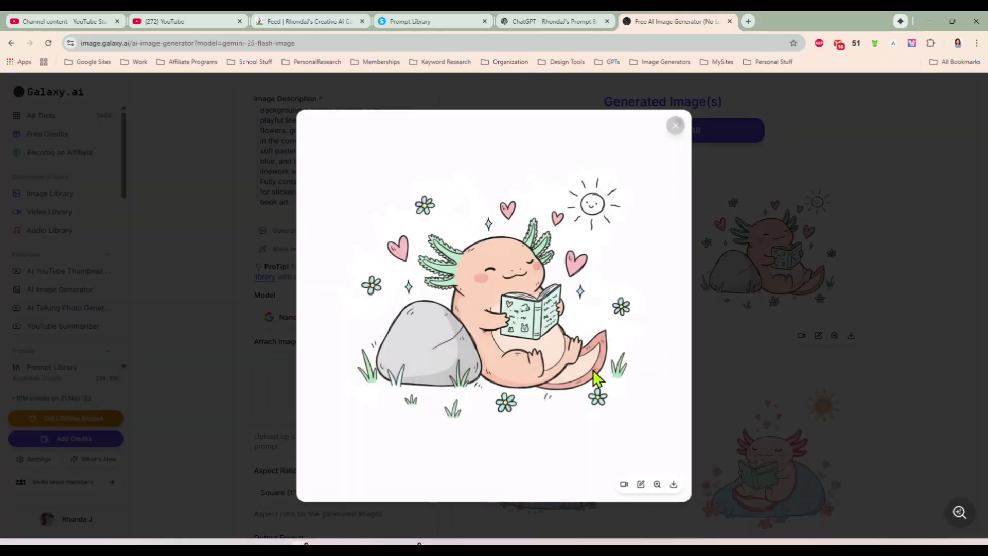
{"action": "left_click", "coordinate": [675, 126]}
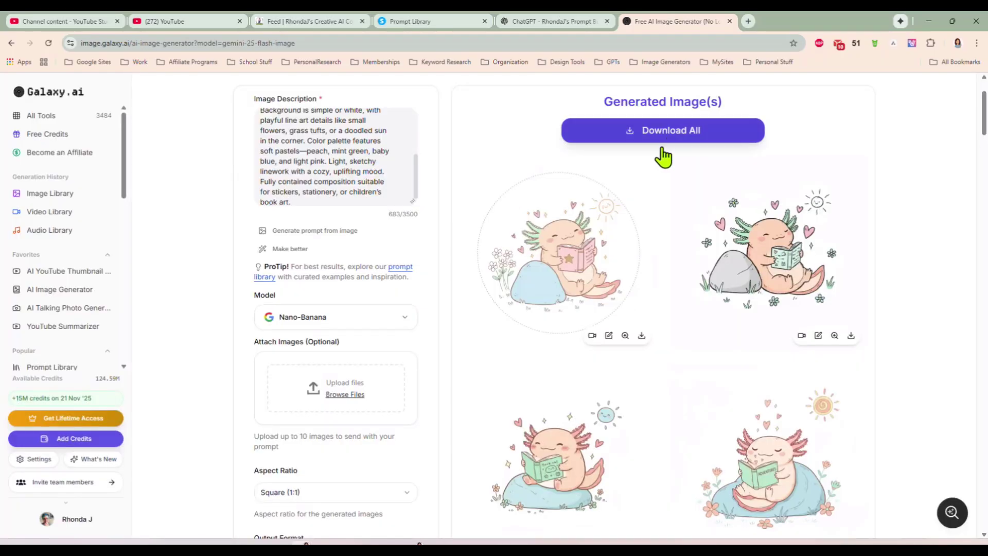
{"action": "scroll", "coordinate": [619, 287], "scroll_direction": "down", "scroll_amount": 1}
{"action": "scroll", "coordinate": [592, 325], "scroll_direction": "down", "scroll_amount": 1}
{"action": "left_click", "coordinate": [562, 364]}
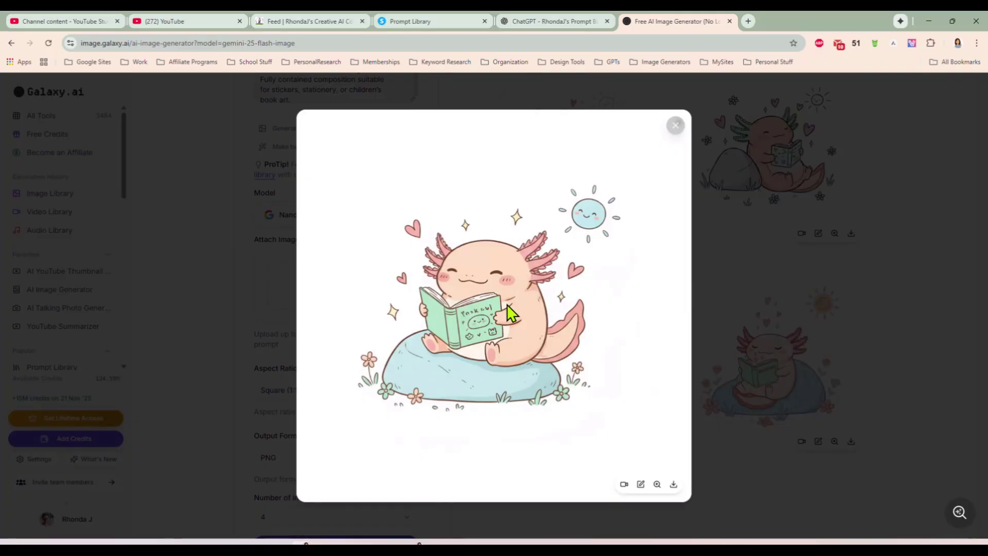
{"action": "left_click", "coordinate": [676, 127]}
{"action": "left_click", "coordinate": [778, 381]}
{"action": "left_click", "coordinate": [675, 126]}
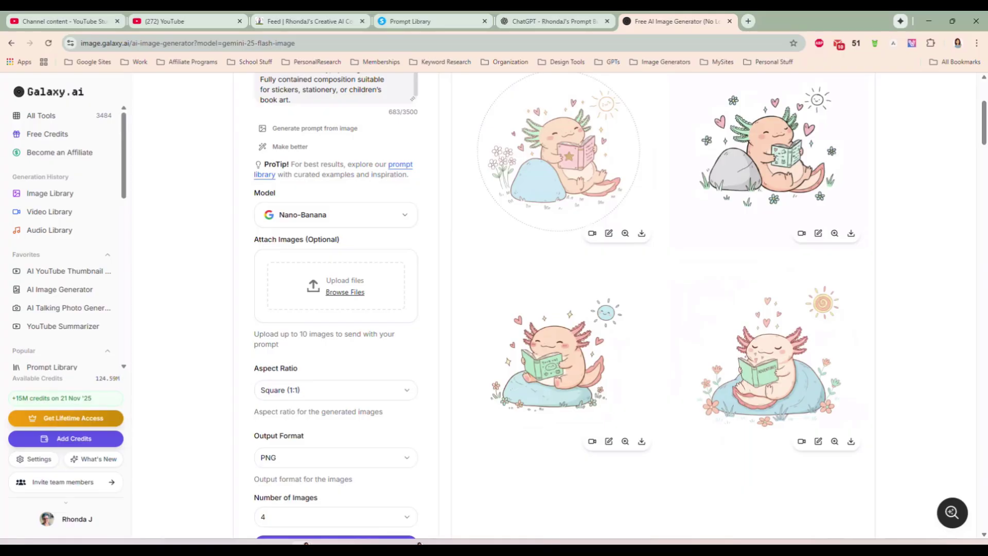
{"action": "left_click", "coordinate": [435, 19]}
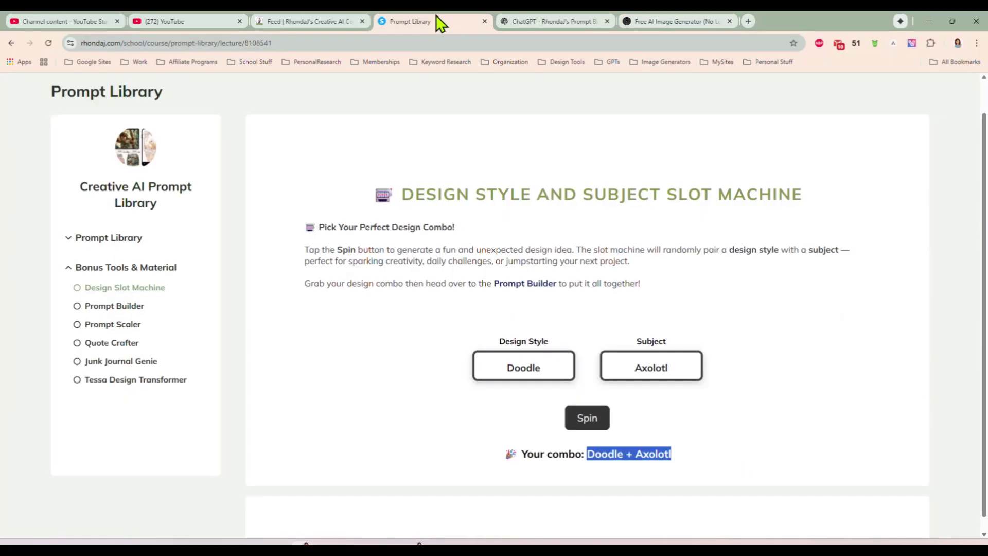
{"action": "left_click", "coordinate": [770, 370]}
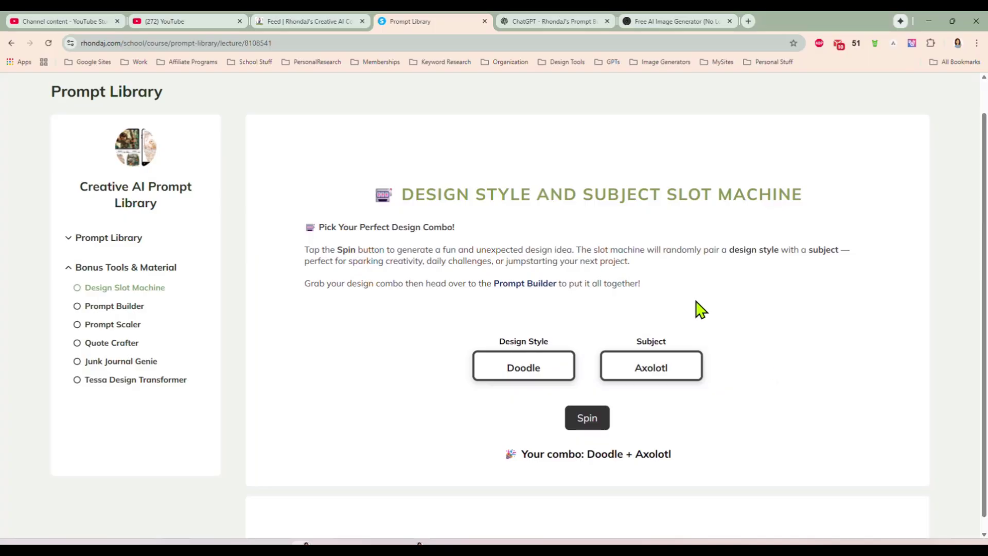
{"action": "left_click", "coordinate": [545, 22]}
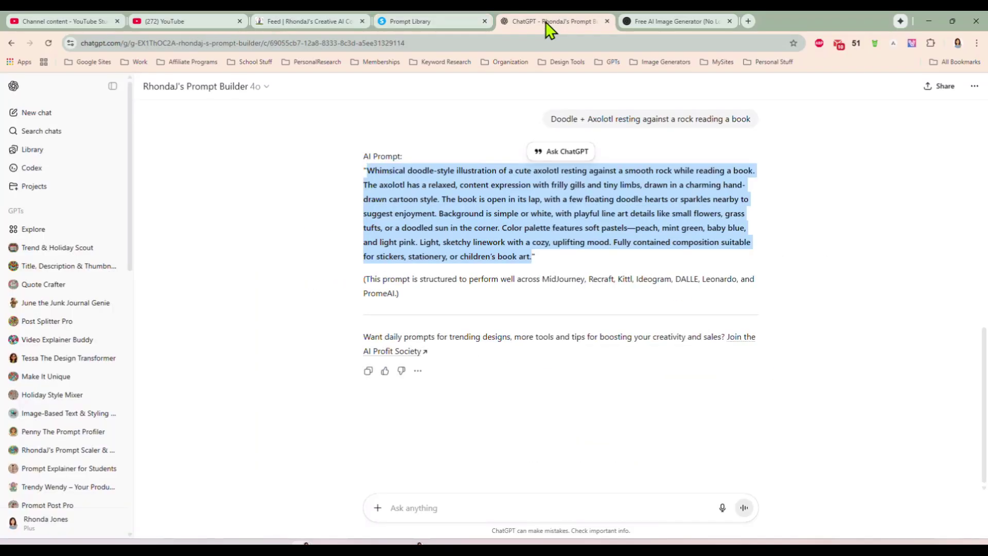
- Return to the Prompt Library site, open the Holidays / Seasonal category and browse its sample prompt cards
{"action": "left_click", "coordinate": [442, 20]}
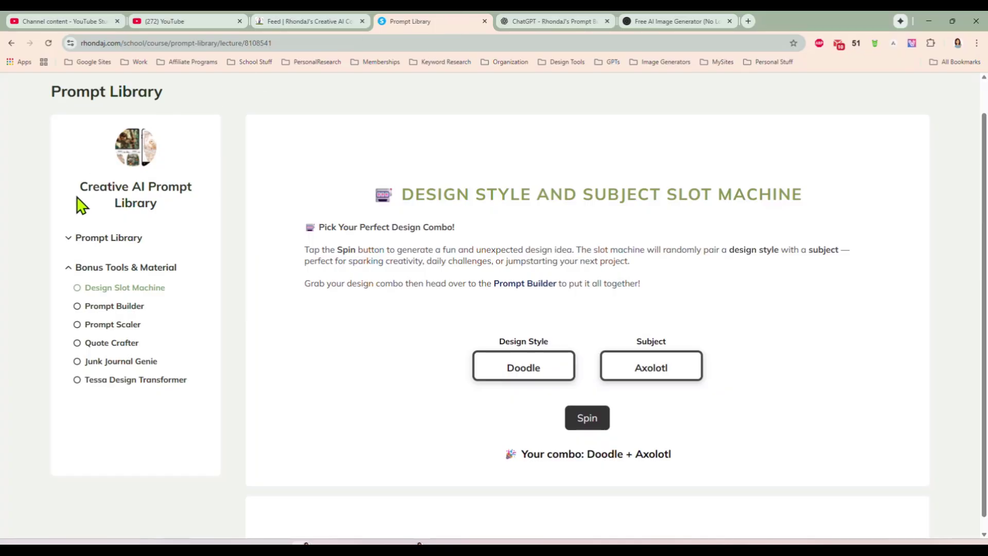
{"action": "left_click", "coordinate": [91, 238]}
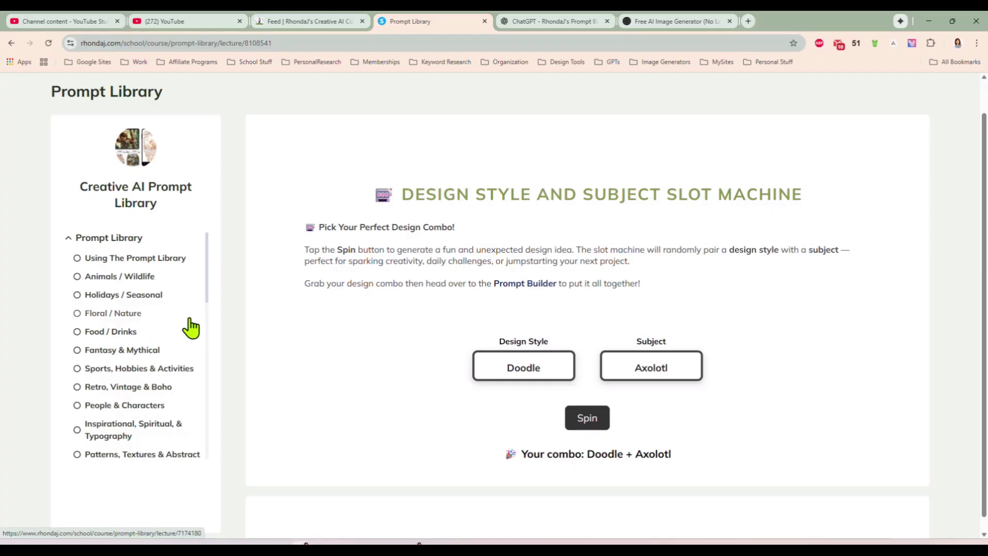
{"action": "left_click", "coordinate": [154, 301]}
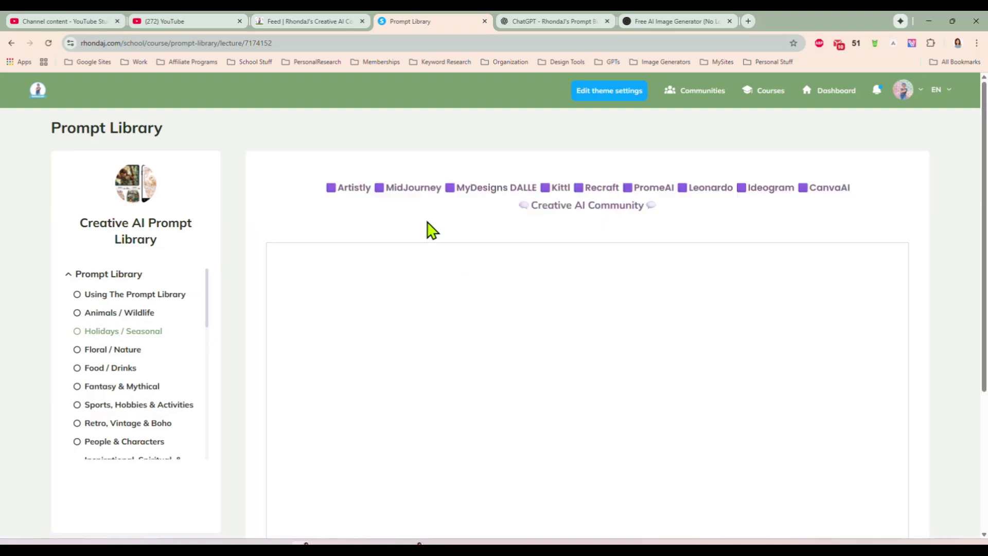
{"action": "scroll", "coordinate": [492, 297], "scroll_direction": "down", "scroll_amount": 2}
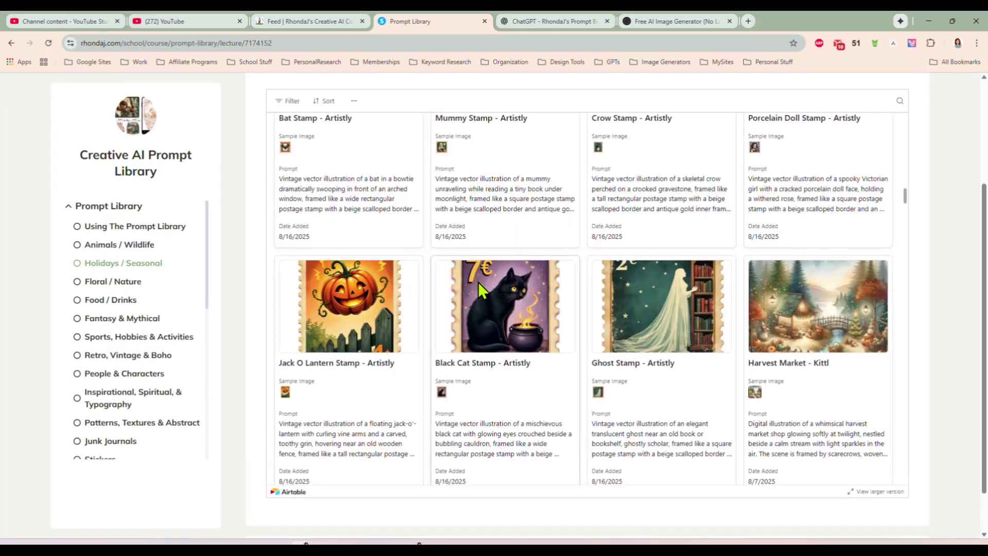
{"action": "scroll", "coordinate": [480, 288], "scroll_direction": "down", "scroll_amount": 3}
{"action": "scroll", "coordinate": [482, 289], "scroll_direction": "up", "scroll_amount": 8}
- Open the Using The Prompt Library lesson, and expand the Bonus Tools & Material section to view its tools
{"action": "left_click", "coordinate": [142, 228]}
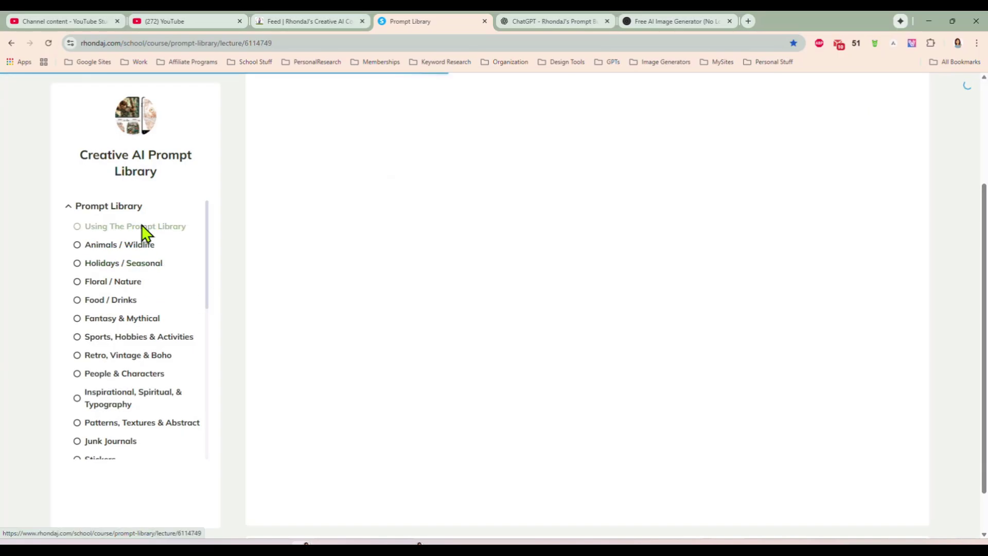
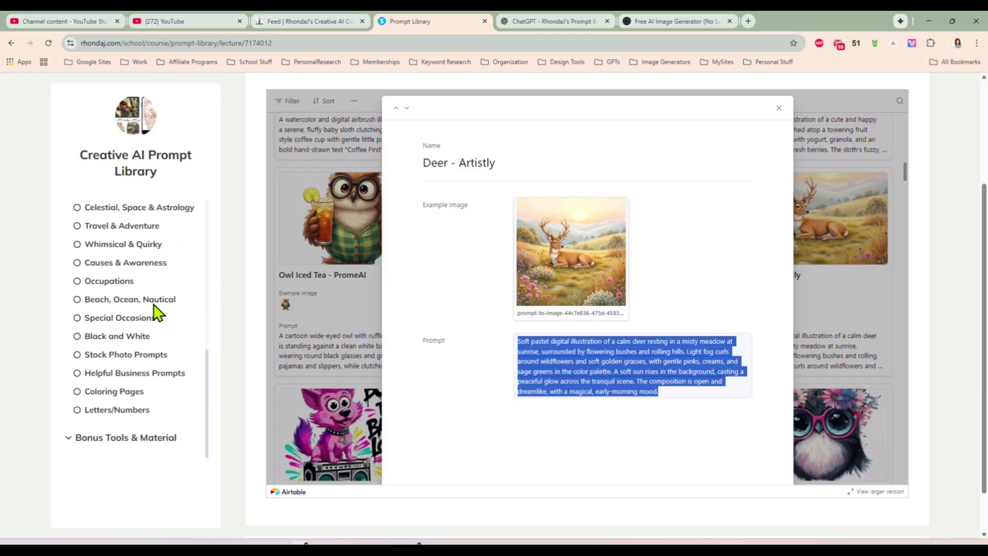
{"action": "left_click", "coordinate": [137, 437]}
{"action": "scroll", "coordinate": [170, 378], "scroll_direction": "down", "scroll_amount": 2}
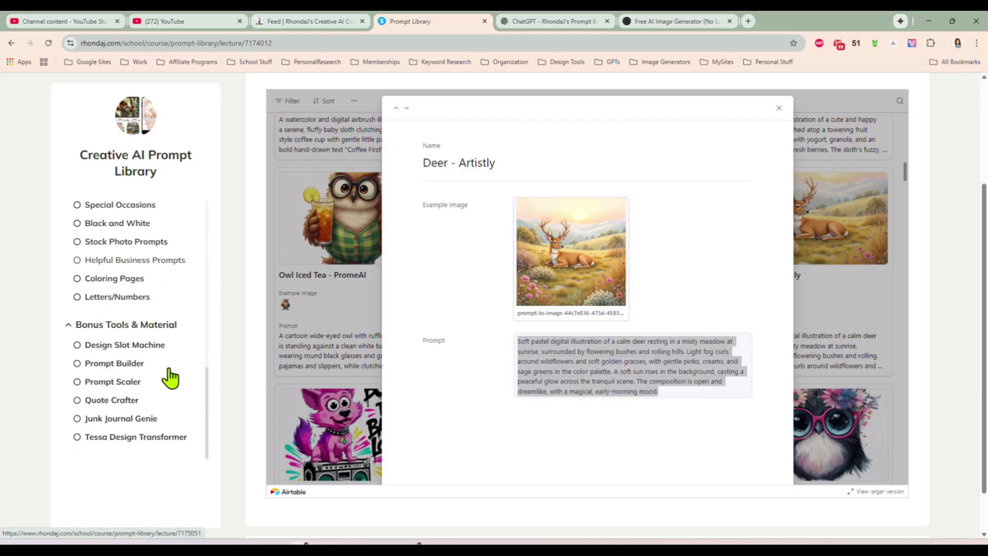
- Open the Prompt Scaler lesson in Bonus Tools & Material and launch its linked Prompt Scaler & Variation Generator GPT in ChatGPT
{"action": "left_click", "coordinate": [116, 382]}
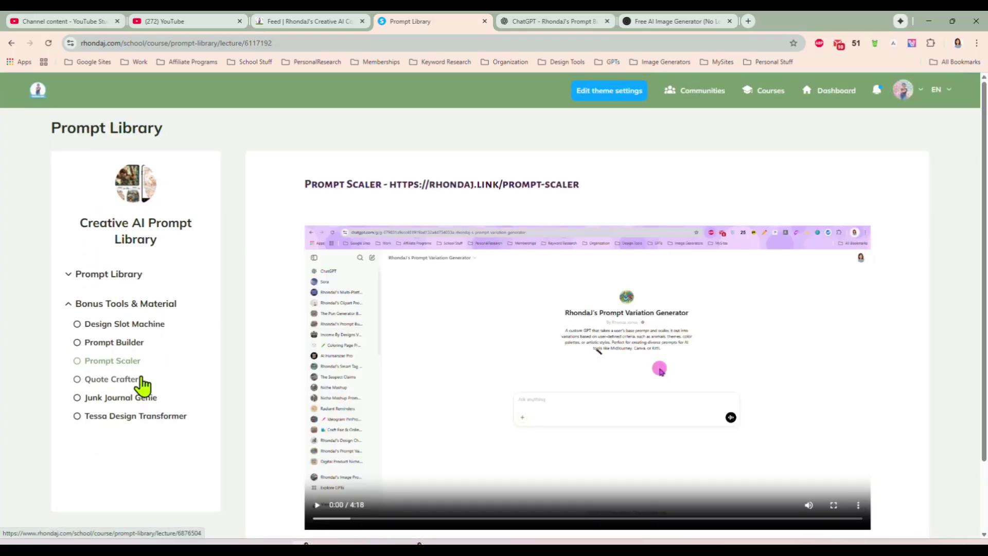
{"action": "left_click", "coordinate": [472, 185]}
{"action": "left_click", "coordinate": [444, 26]}
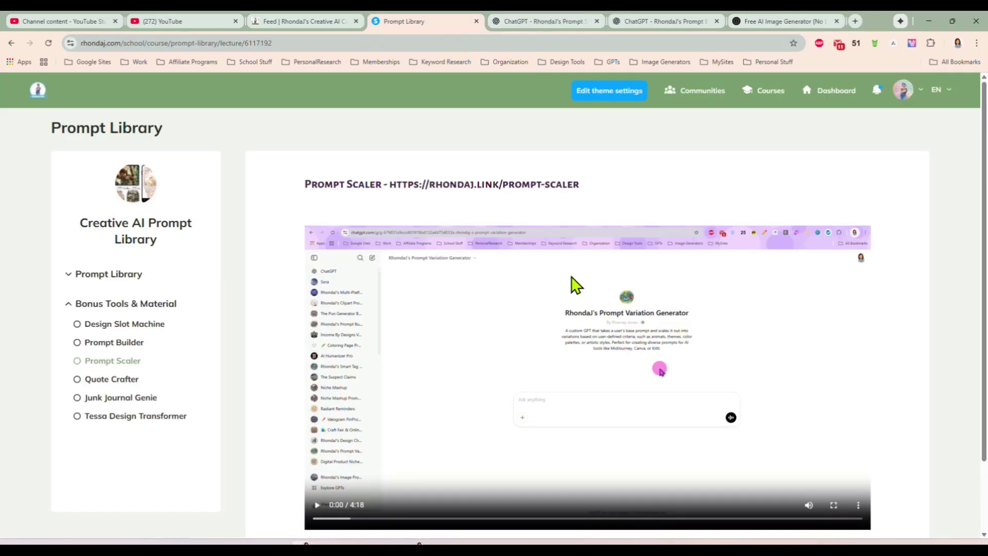
{"action": "scroll", "coordinate": [591, 419], "scroll_direction": "down", "scroll_amount": 1}
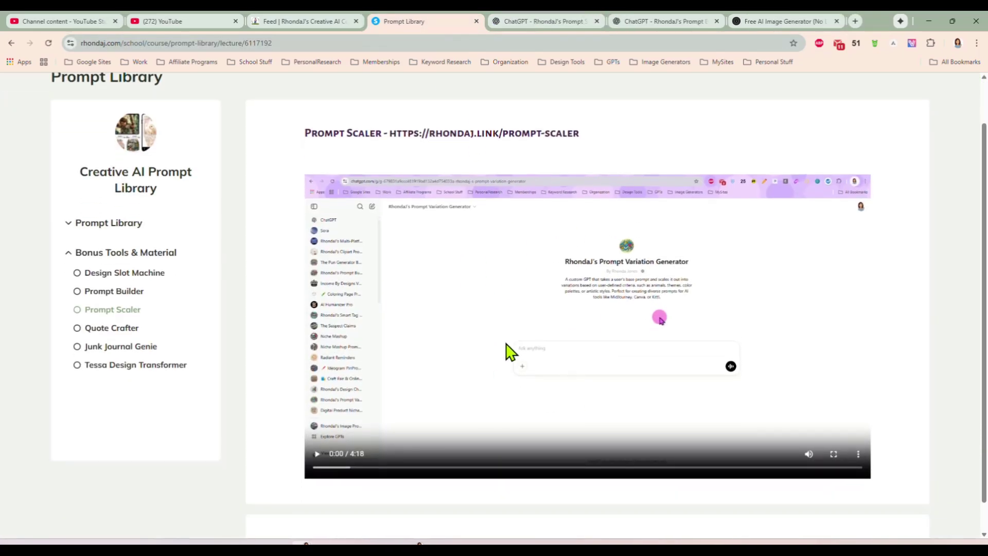
{"action": "scroll", "coordinate": [507, 340], "scroll_direction": "up", "scroll_amount": 1}
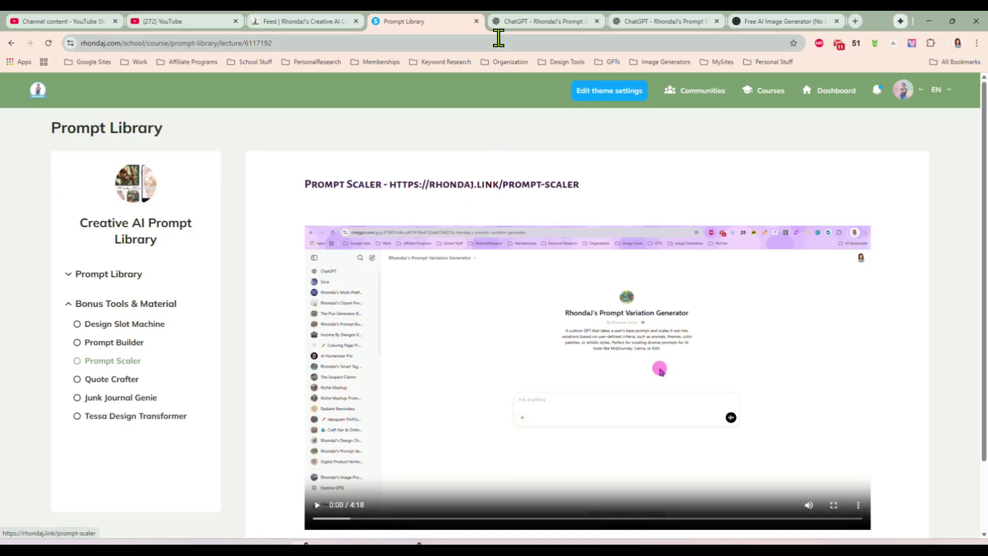
{"action": "left_click", "coordinate": [511, 21]}
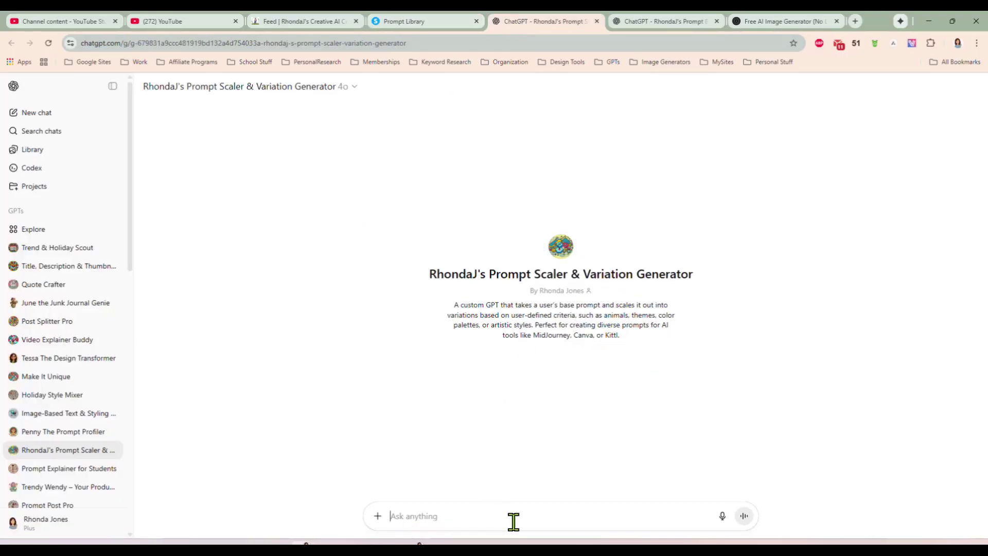
- Send the request "Scale this prompt for different animals and different scenes -" followed by the copied deer prompt
{"action": "type", "text": "S"}
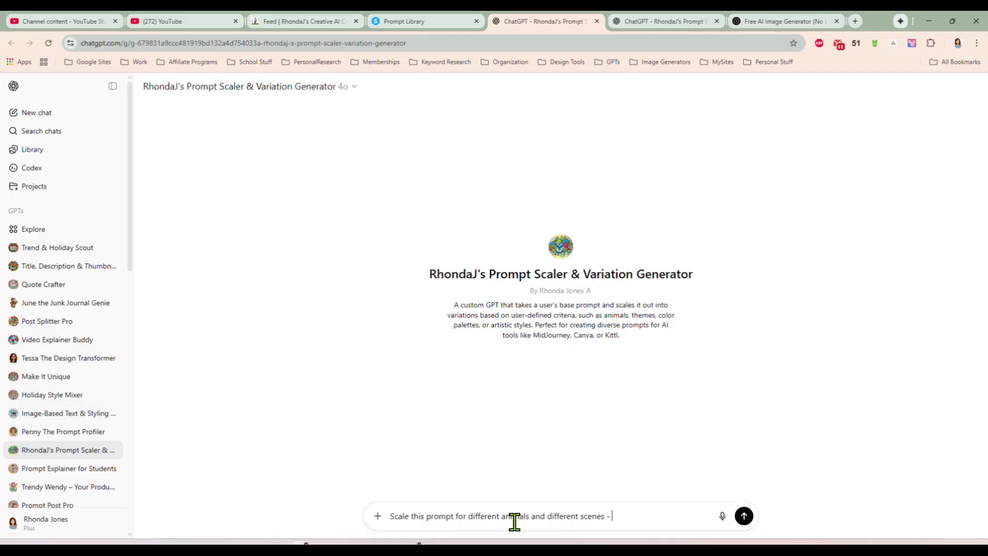
{"action": "key", "text": "ctrl+v"}
{"action": "left_click", "coordinate": [744, 514]}
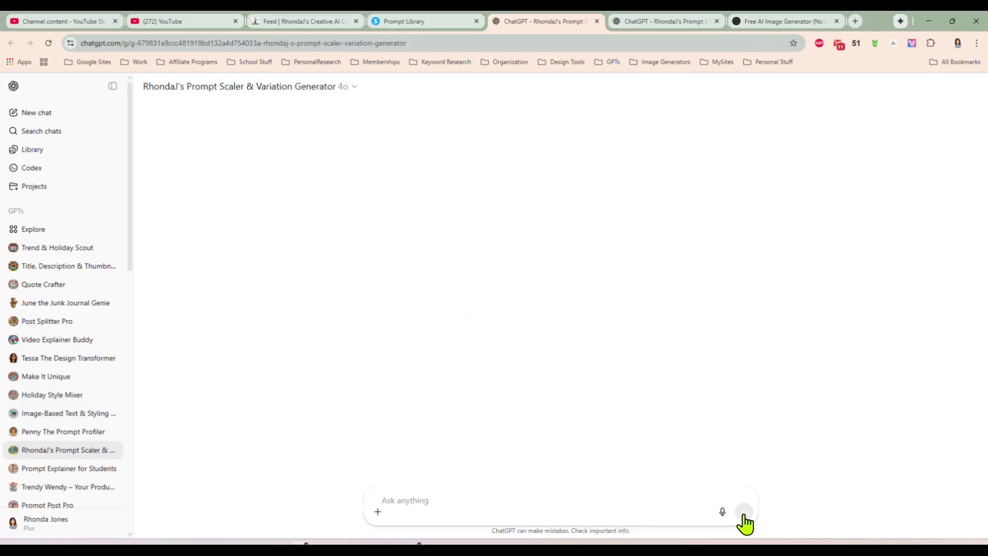
- Return to the Prompt Library's Animals / Wildlife category and open the "Deer - Artistly" card to review its example image and prompt
{"action": "left_click", "coordinate": [425, 21]}
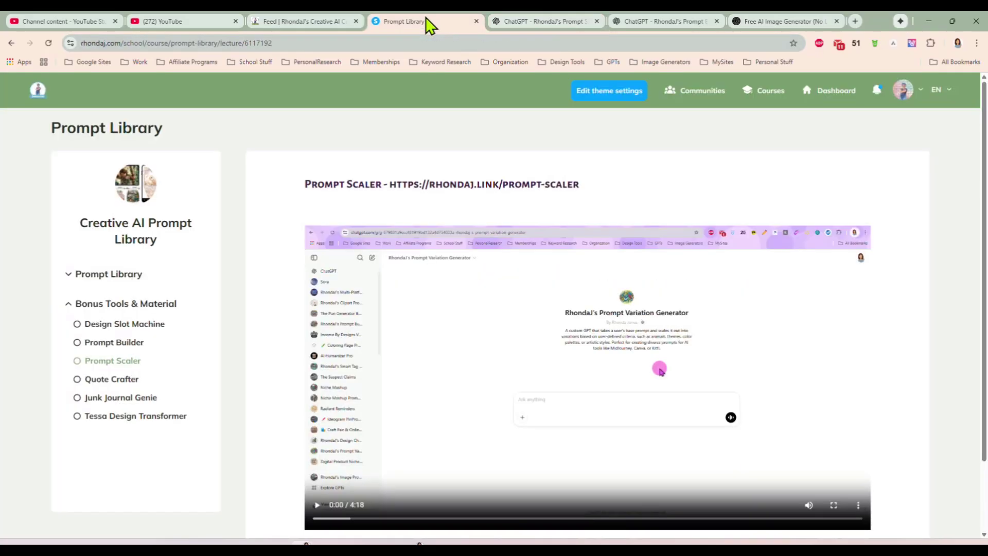
{"action": "left_click", "coordinate": [9, 44]}
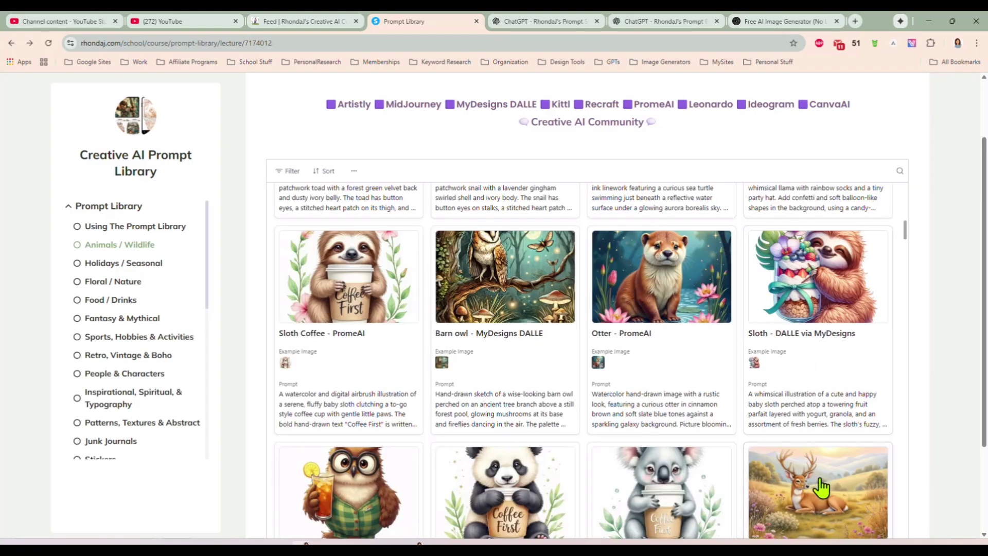
{"action": "left_click", "coordinate": [822, 486]}
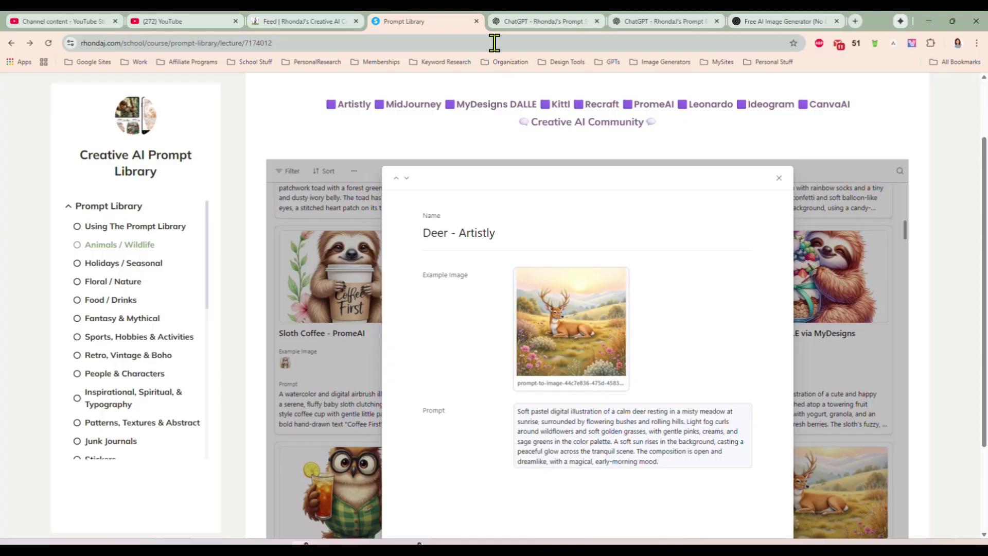
- Copy the sleepy red fox variation from the Prompt Scaler's response in ChatGPT
{"action": "left_click", "coordinate": [531, 17]}
{"action": "scroll", "coordinate": [380, 247], "scroll_direction": "down", "scroll_amount": 3}
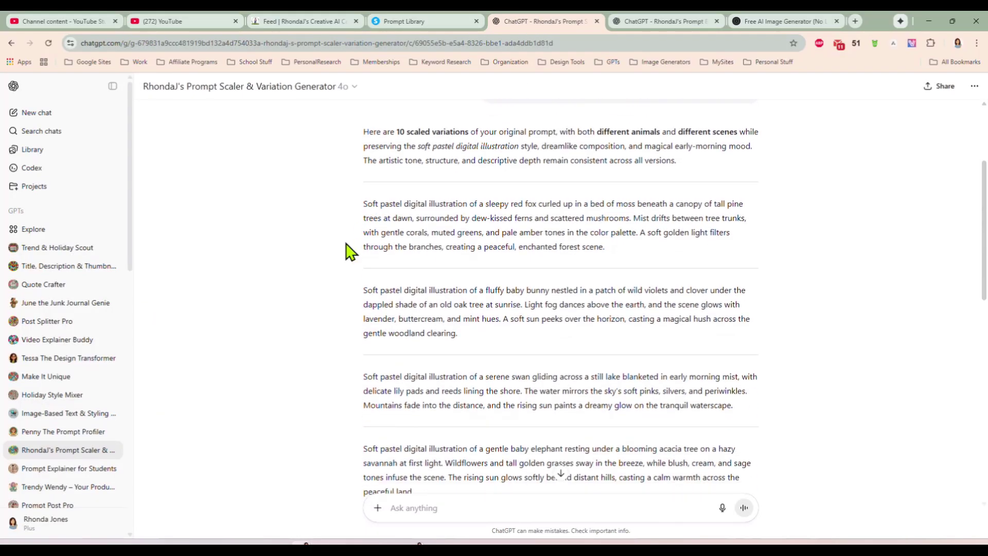
{"action": "left_click_drag", "start_coordinate": [606, 248], "coordinate": [363, 209]}
{"action": "key", "text": "ctrl+c"}
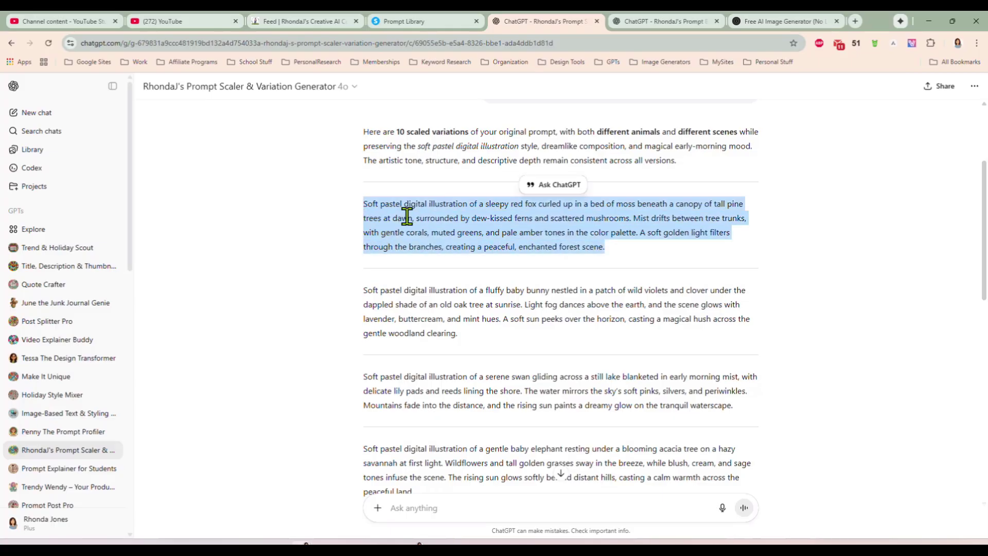
- Switch to Galaxy.ai, replace the image description with the red fox prompt, and generate four square PNG images with Nano-Banana
{"action": "left_click", "coordinate": [744, 21]}
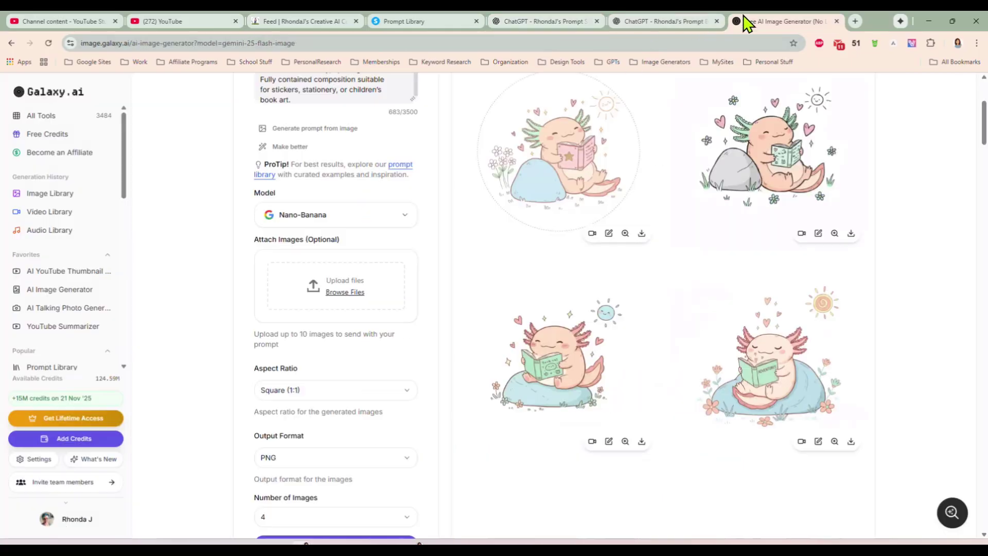
{"action": "scroll", "coordinate": [337, 267], "scroll_direction": "up", "scroll_amount": 4}
{"action": "left_click", "coordinate": [335, 260]}
{"action": "key", "text": "ctrl+a"}
{"action": "key", "text": "ctrl+v"}
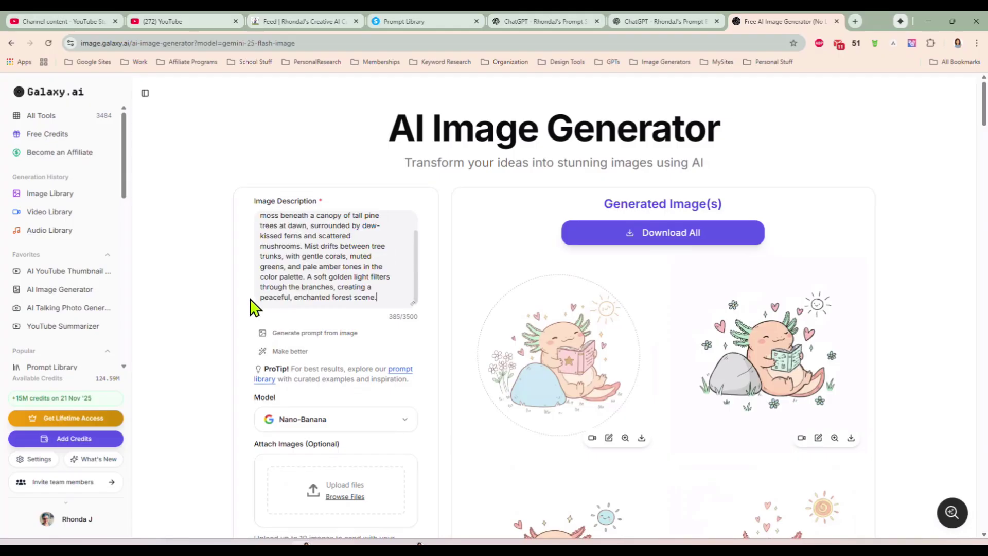
{"action": "scroll", "coordinate": [252, 309], "scroll_direction": "down", "scroll_amount": 7}
{"action": "left_click", "coordinate": [340, 394]}
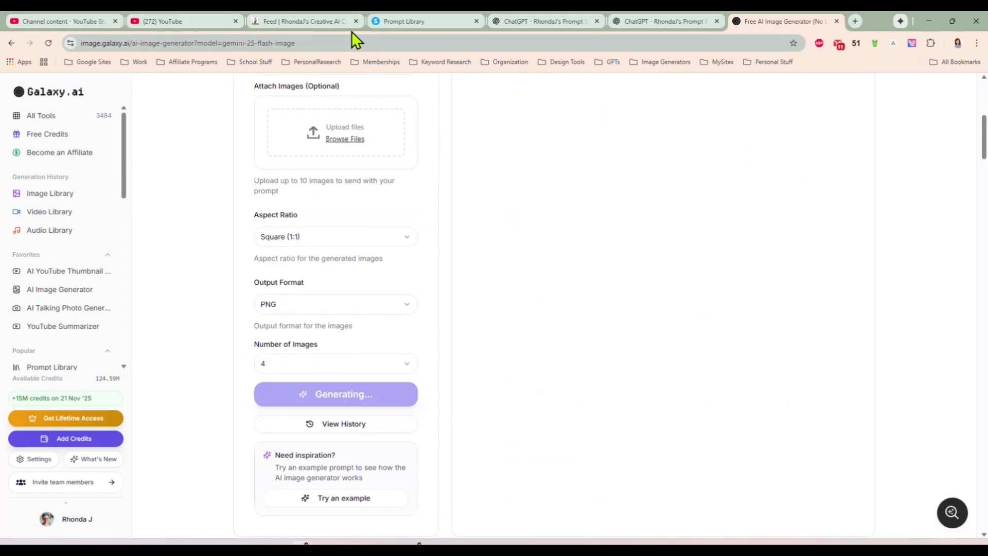
- Return to the Prompt Library, close the "Deer - Artistly" card and browse the Animals / Wildlife prompt cards
{"action": "left_click", "coordinate": [317, 24]}
{"action": "left_click", "coordinate": [418, 23]}
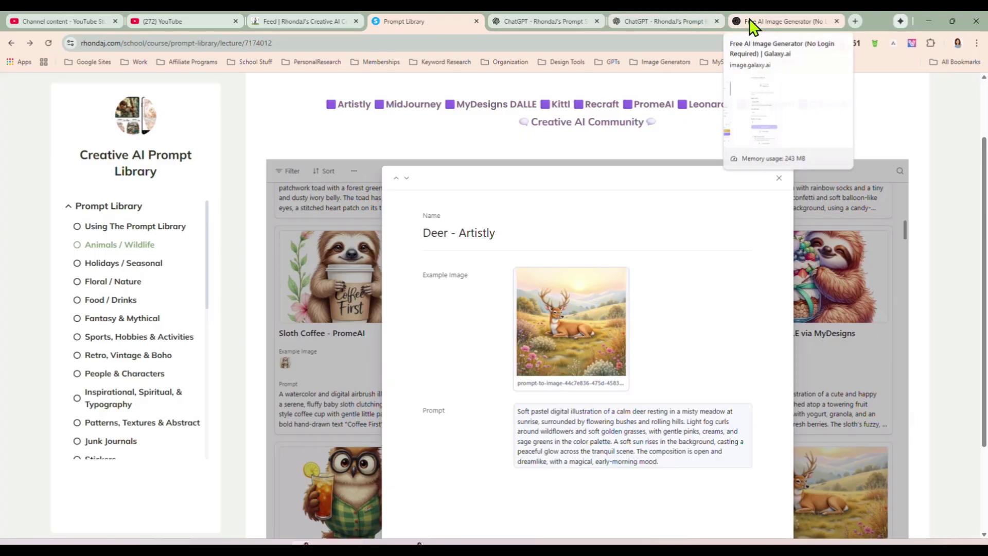
{"action": "left_click", "coordinate": [778, 178]}
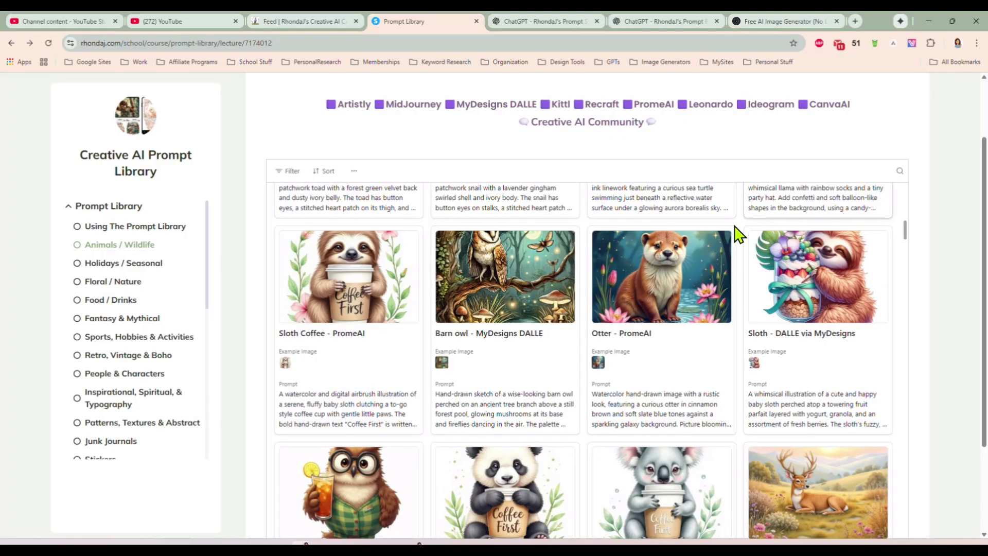
{"action": "scroll", "coordinate": [384, 322], "scroll_direction": "down", "scroll_amount": 3}
{"action": "scroll", "coordinate": [383, 321], "scroll_direction": "down", "scroll_amount": 8}
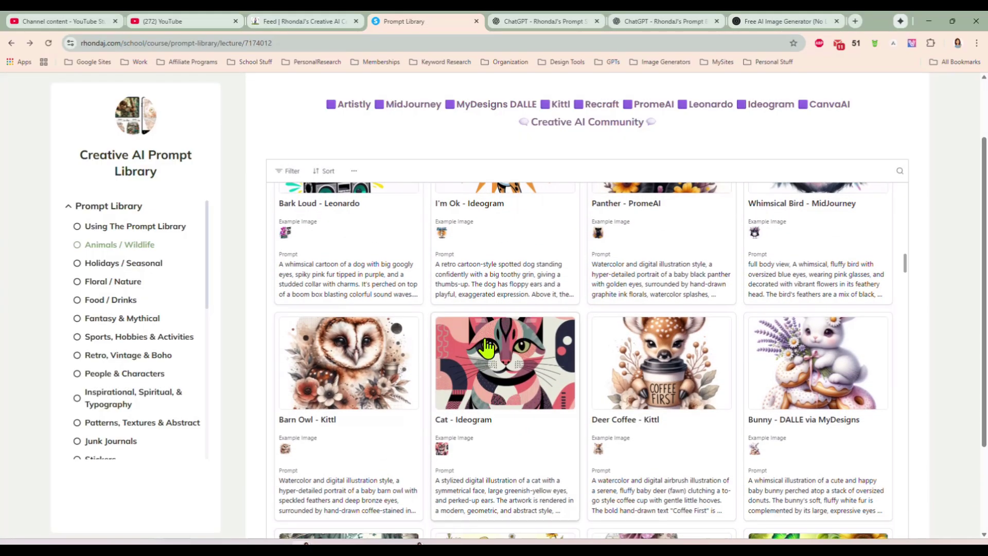
{"action": "scroll", "coordinate": [520, 322], "scroll_direction": "down", "scroll_amount": 3}
{"action": "scroll", "coordinate": [525, 322], "scroll_direction": "down", "scroll_amount": 2}
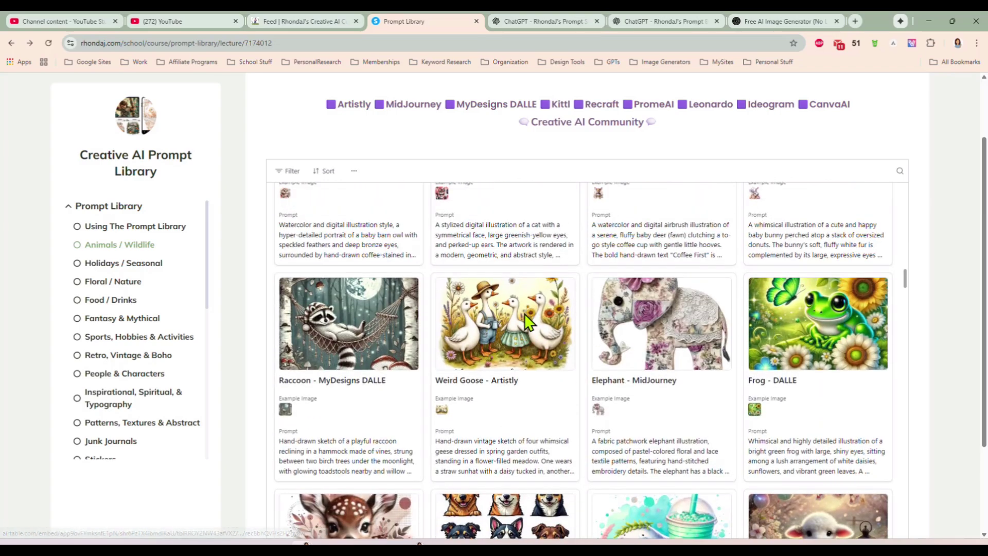
- Revisit the Prompt Builder and Prompt Scaler chats, and view the upper-left generated fox image enlarged in Galaxy.ai, closing the preview
{"action": "left_click", "coordinate": [634, 18]}
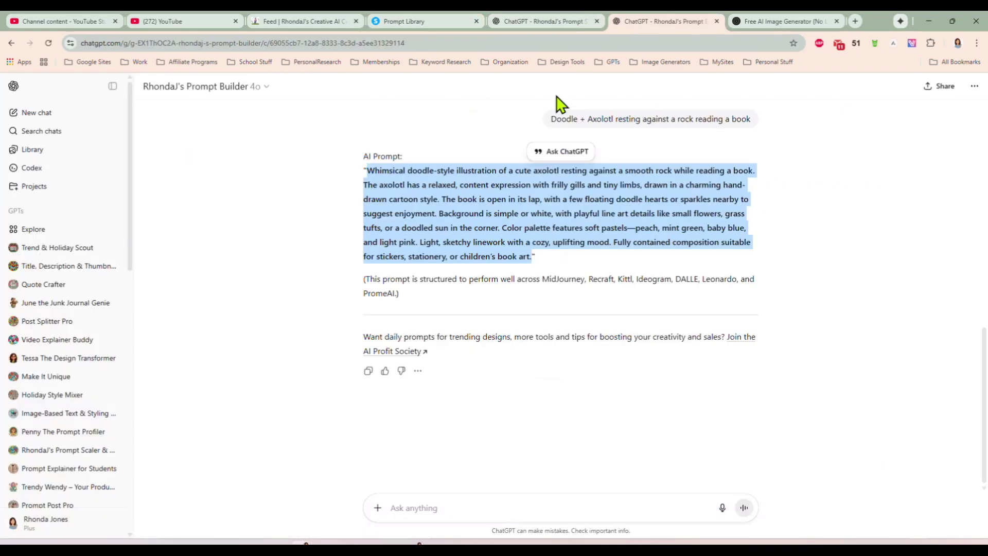
{"action": "left_click", "coordinate": [526, 25]}
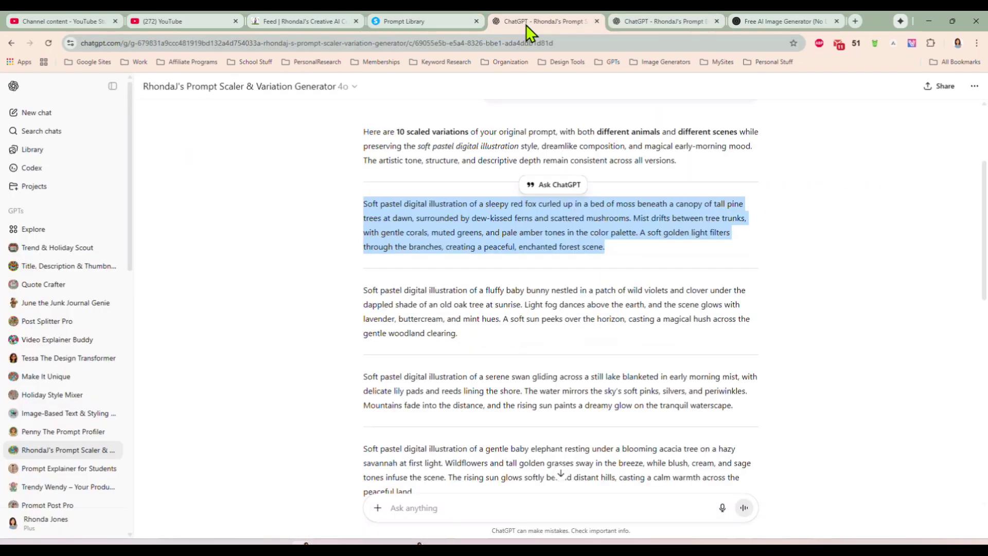
{"action": "left_click", "coordinate": [752, 21]}
{"action": "scroll", "coordinate": [749, 305], "scroll_direction": "up", "scroll_amount": 1}
{"action": "scroll", "coordinate": [748, 303], "scroll_direction": "up", "scroll_amount": 5}
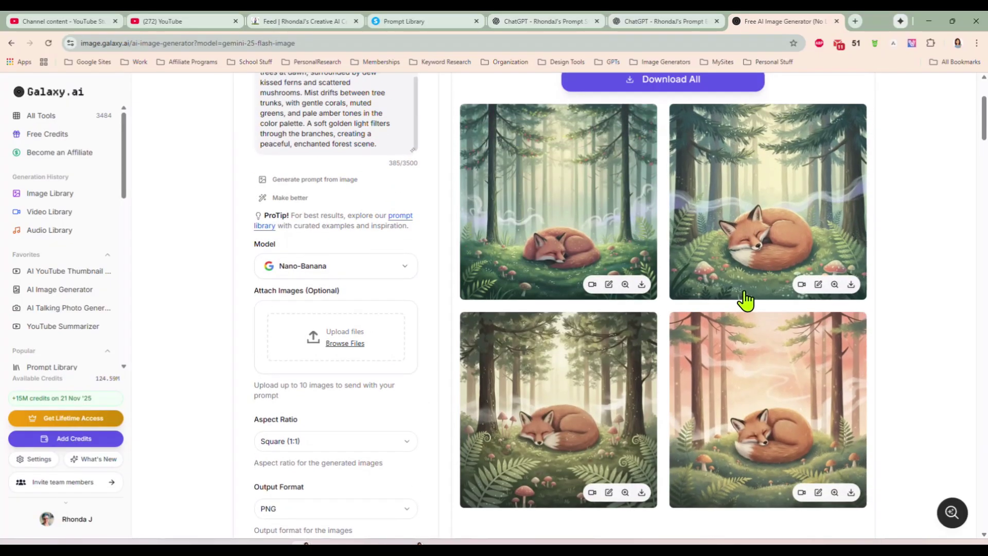
{"action": "left_click", "coordinate": [536, 323]}
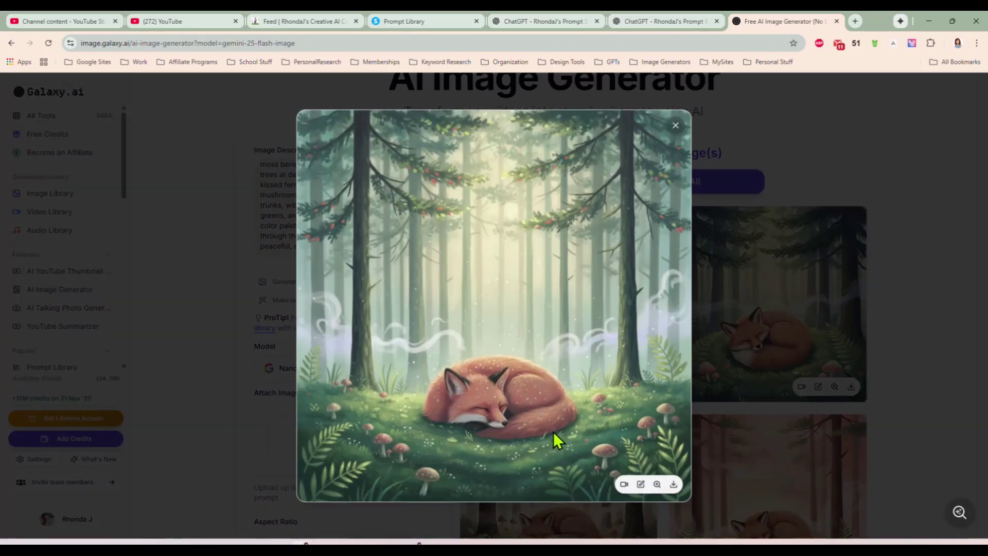
{"action": "left_click", "coordinate": [675, 126]}
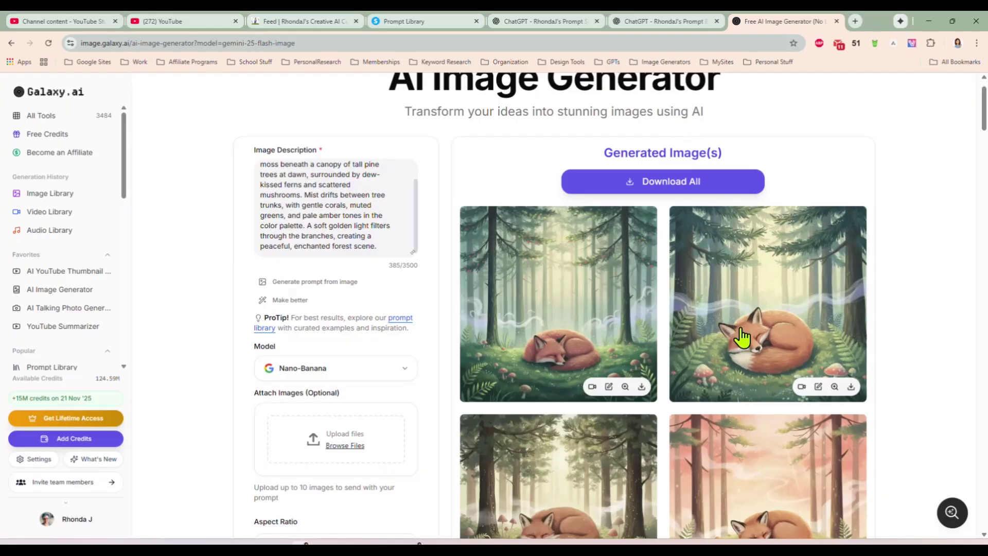
- Copy the serene swan variation from the Prompt Scaler's response in ChatGPT
{"action": "left_click", "coordinate": [530, 18]}
{"action": "scroll", "coordinate": [478, 264], "scroll_direction": "down", "scroll_amount": 3}
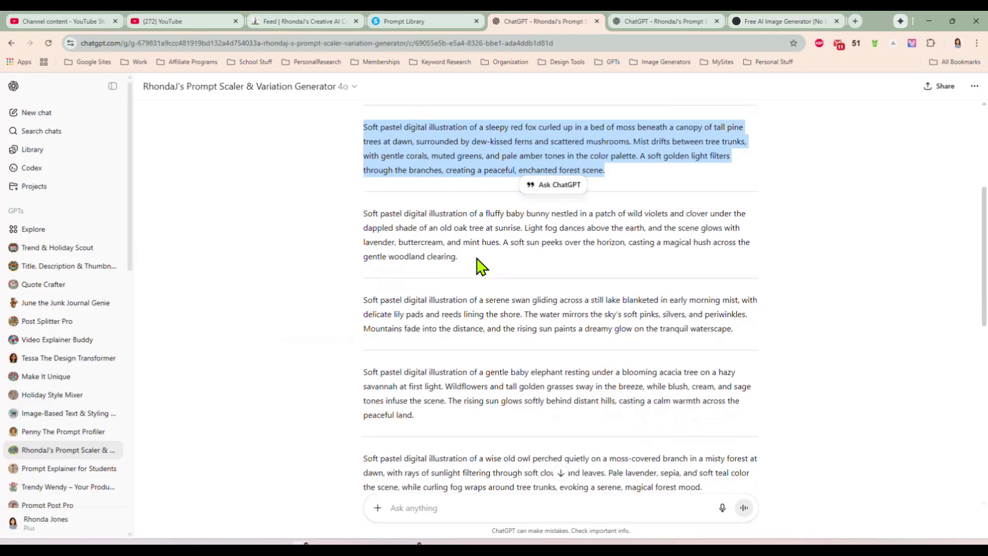
{"action": "left_click_drag", "start_coordinate": [735, 251], "coordinate": [366, 236]}
{"action": "key", "text": "ctrl+c"}
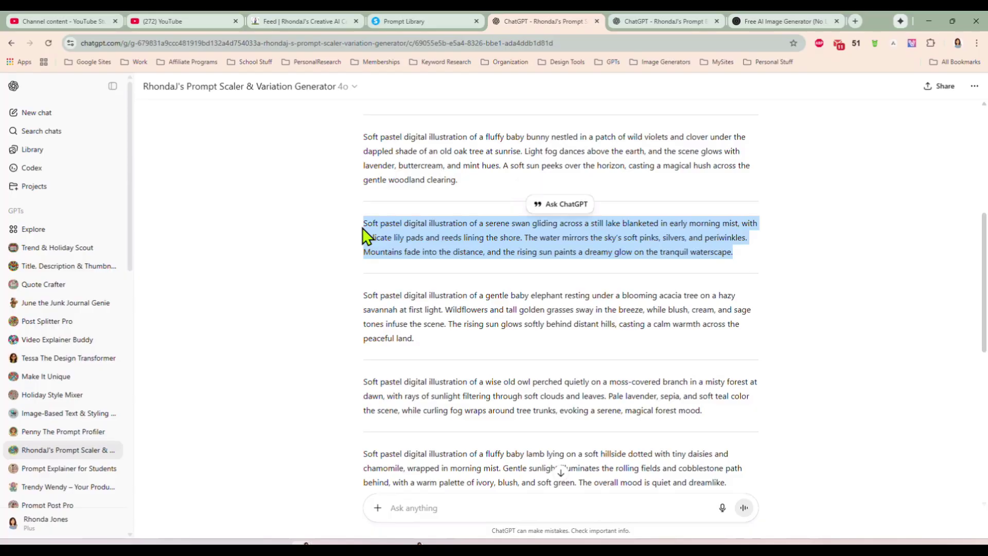
- Replace Galaxy.ai's image description with the swan prompt and generate four square PNG images with Nano-Banana
{"action": "left_click", "coordinate": [746, 21]}
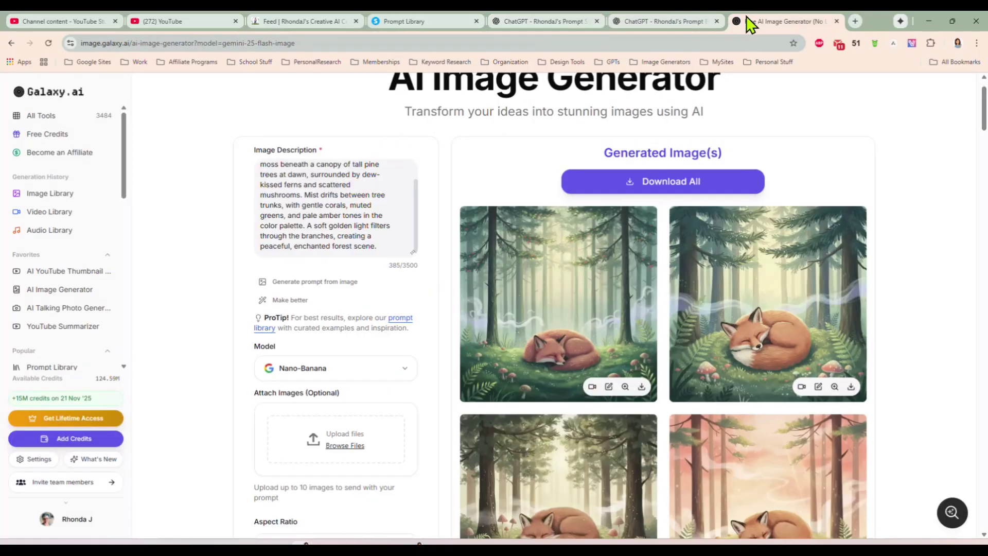
{"action": "left_click", "coordinate": [340, 212]}
{"action": "key", "text": "ctrl+a"}
{"action": "key", "text": "ctrl+v"}
{"action": "scroll", "coordinate": [379, 326], "scroll_direction": "down", "scroll_amount": 6}
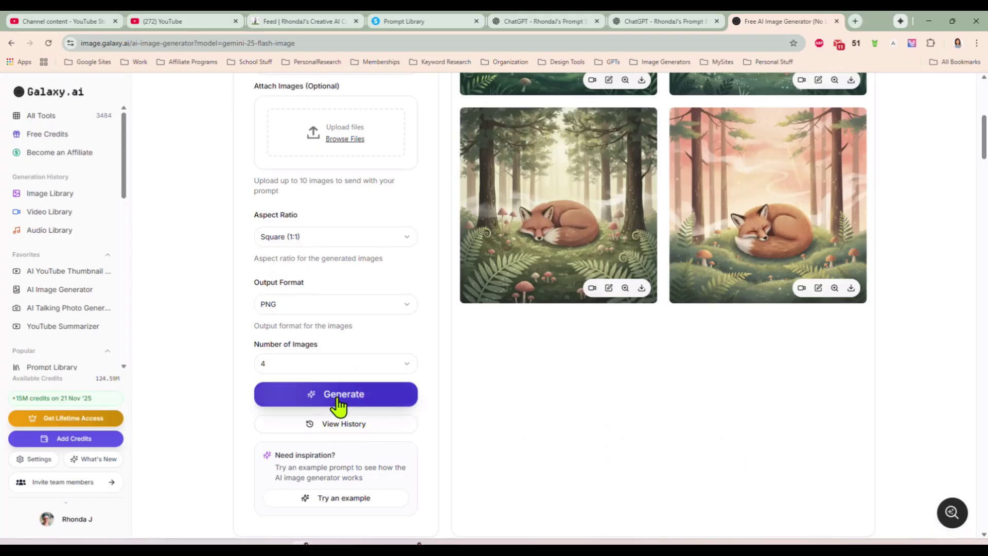
{"action": "left_click", "coordinate": [339, 407]}
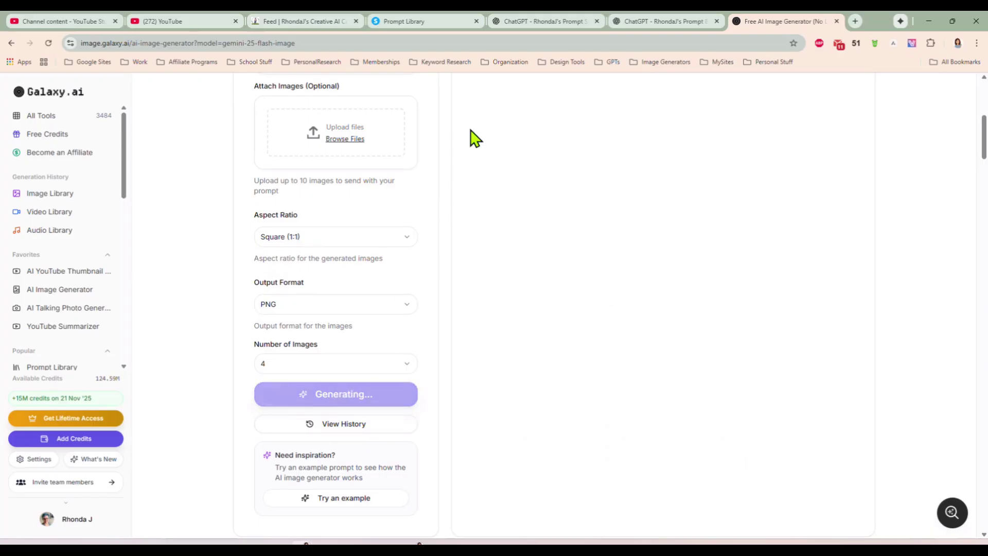
- Browse more Animals / Wildlife prompt cards, and view the upper-right and lower-right generated swan images enlarged in Galaxy.ai
{"action": "left_click", "coordinate": [431, 24]}
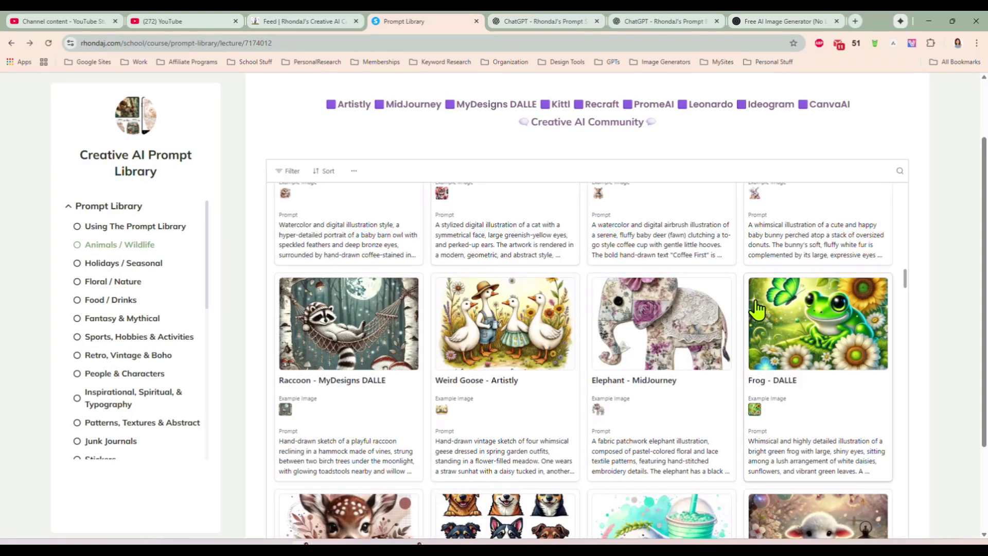
{"action": "scroll", "coordinate": [543, 309], "scroll_direction": "down", "scroll_amount": 7}
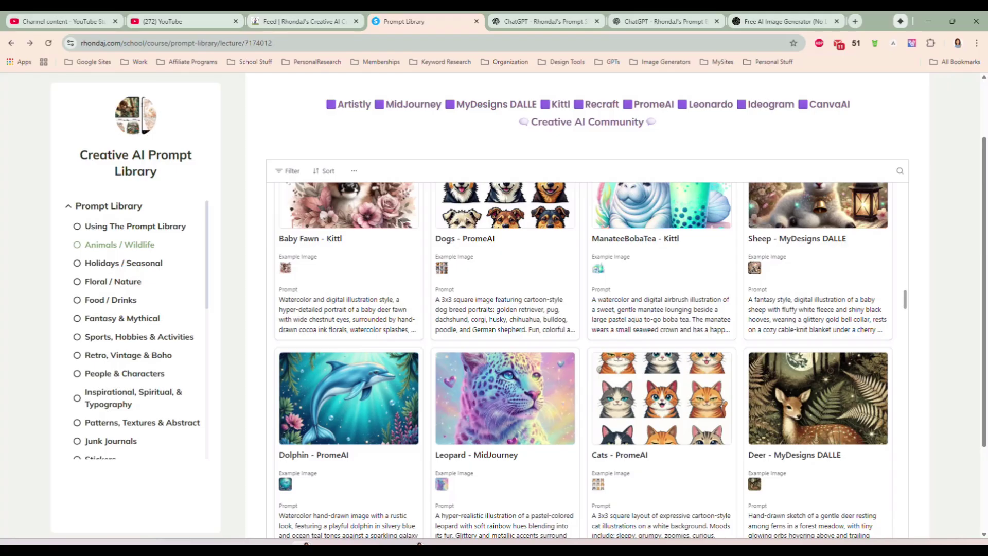
{"action": "left_click", "coordinate": [763, 22]}
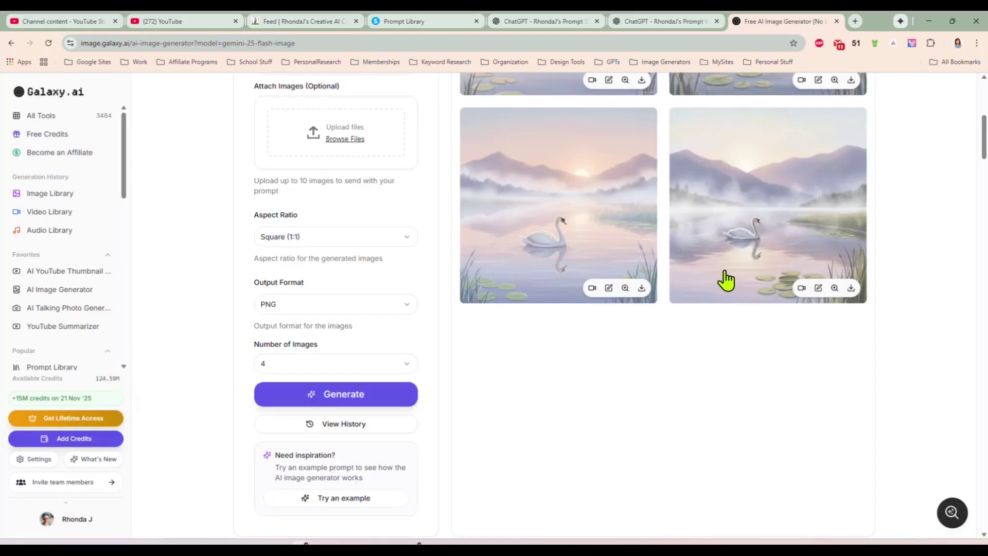
{"action": "scroll", "coordinate": [731, 273], "scroll_direction": "up", "scroll_amount": 4}
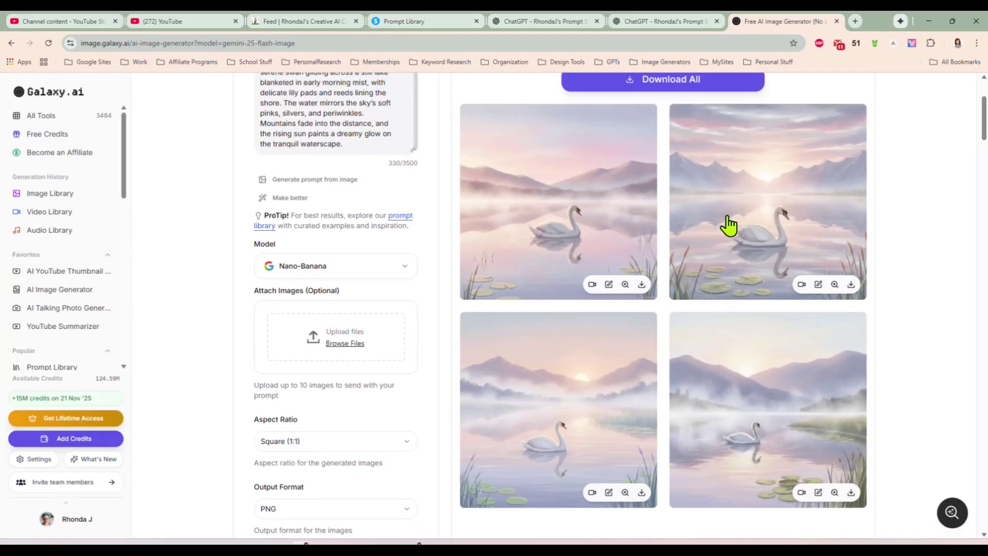
{"action": "left_click", "coordinate": [731, 223]}
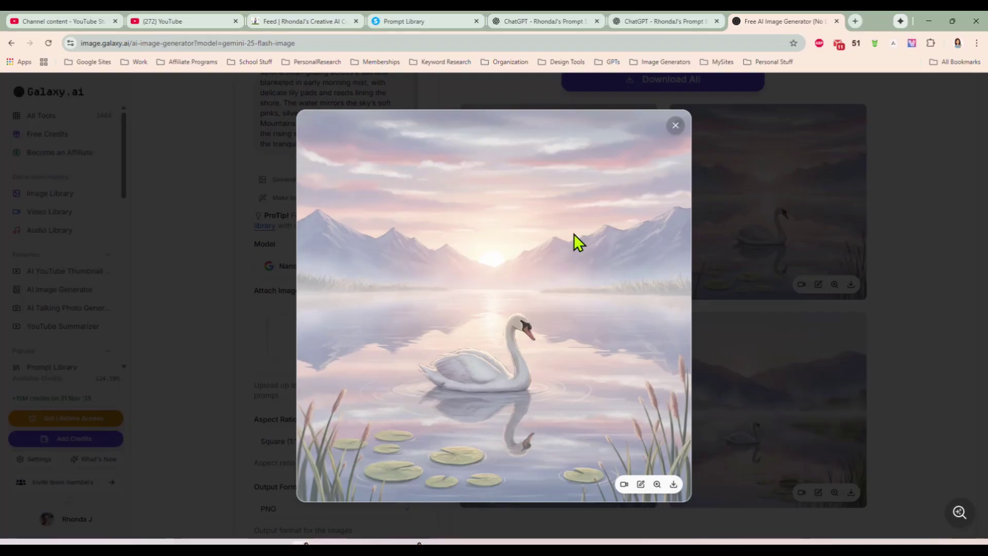
{"action": "left_click", "coordinate": [676, 125]}
{"action": "left_click", "coordinate": [737, 399]}
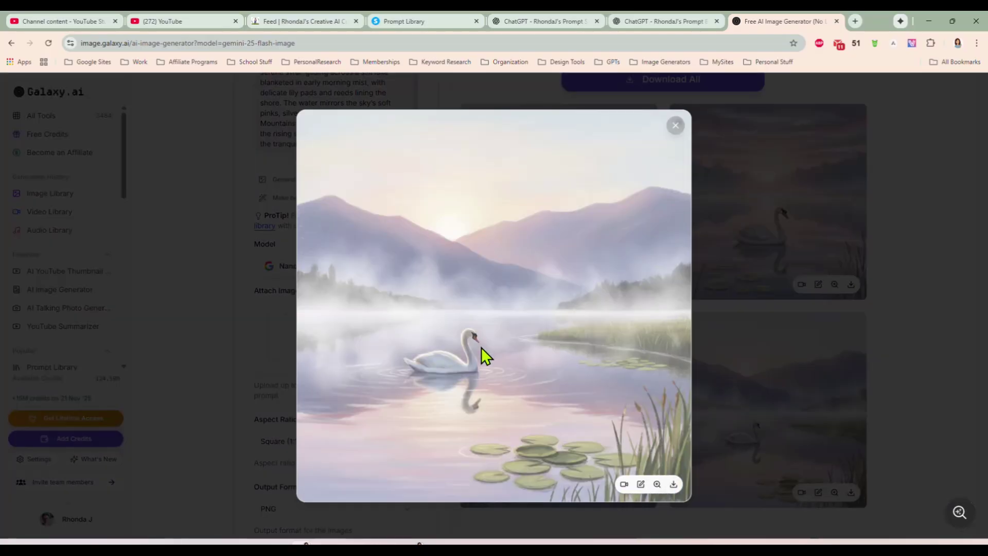
- Close the enlarged swan image and open the Design Slot Machine from the Prompt Library's Bonus Tools & Material
{"action": "left_click", "coordinate": [676, 126]}
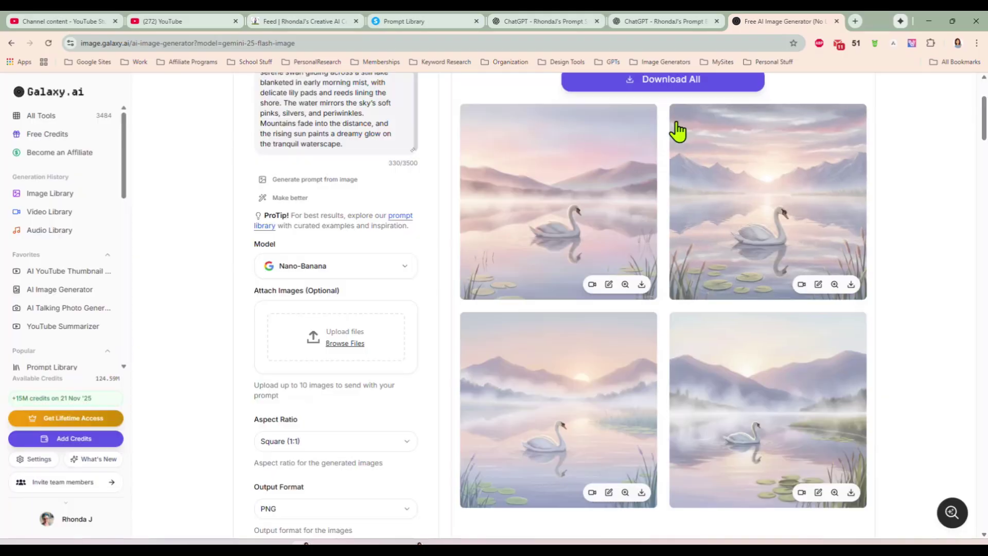
{"action": "left_click", "coordinate": [625, 17]}
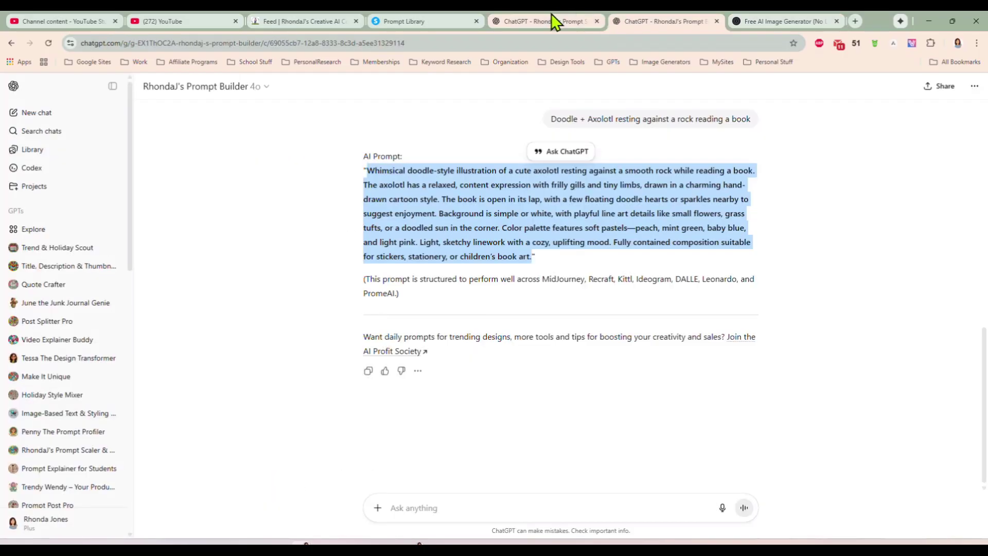
{"action": "left_click", "coordinate": [547, 21]}
{"action": "left_click", "coordinate": [422, 21]}
{"action": "scroll", "coordinate": [649, 252], "scroll_direction": "up", "scroll_amount": 10}
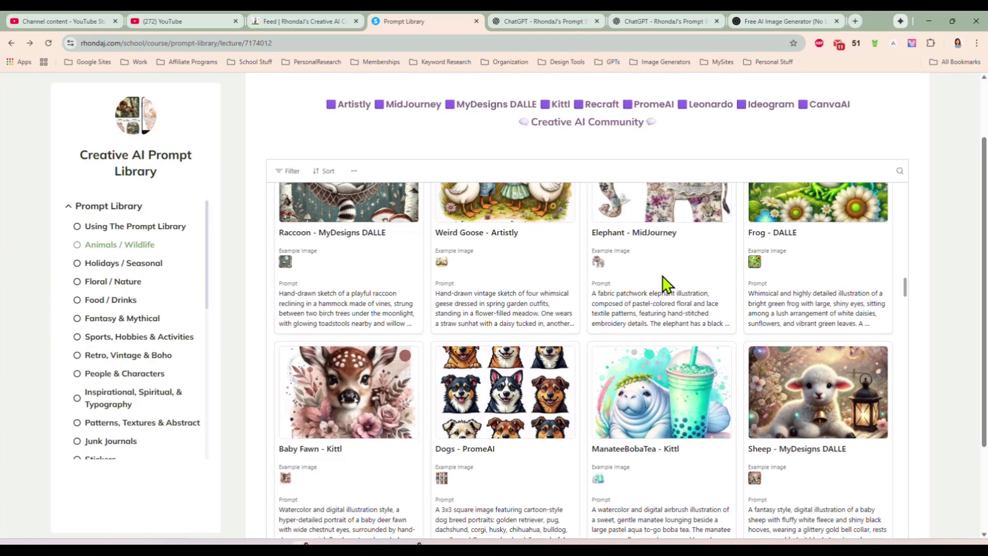
{"action": "scroll", "coordinate": [154, 367], "scroll_direction": "down", "scroll_amount": 7}
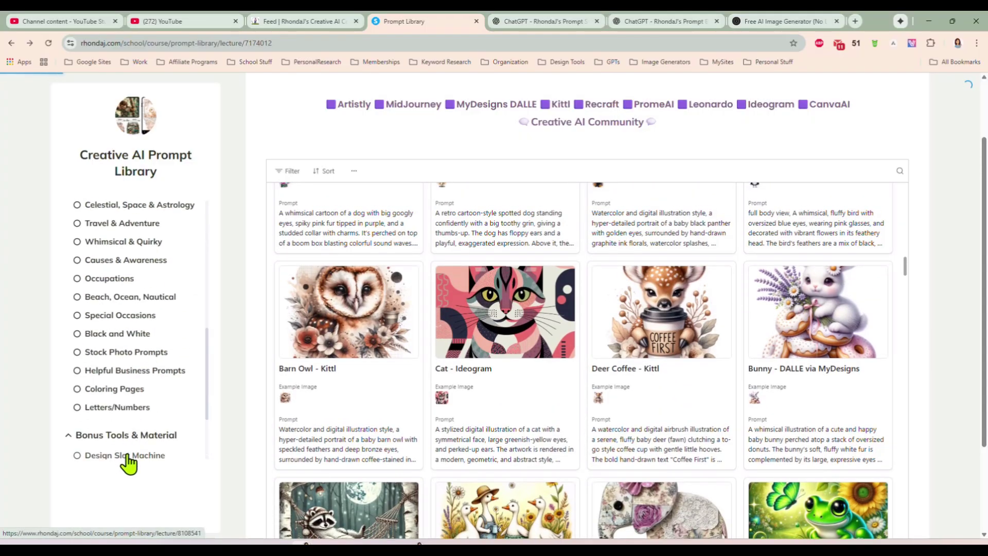
{"action": "left_click", "coordinate": [127, 460]}
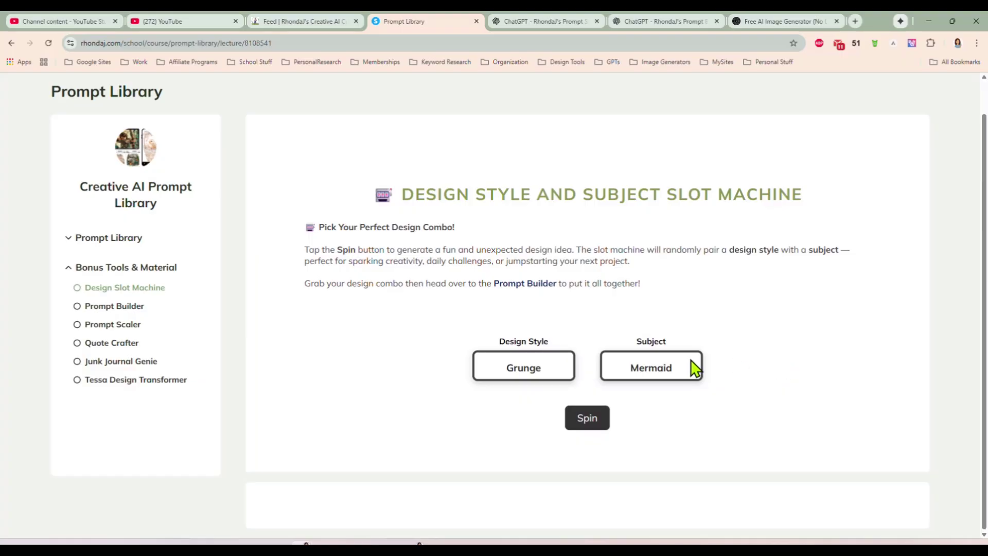
- Try to copy the slot machine's Grunge and Mermaid combo into the Prompt Builder chat in ChatGPT, clearing the pasted text
{"action": "left_click_drag", "start_coordinate": [679, 368], "coordinate": [508, 364]}
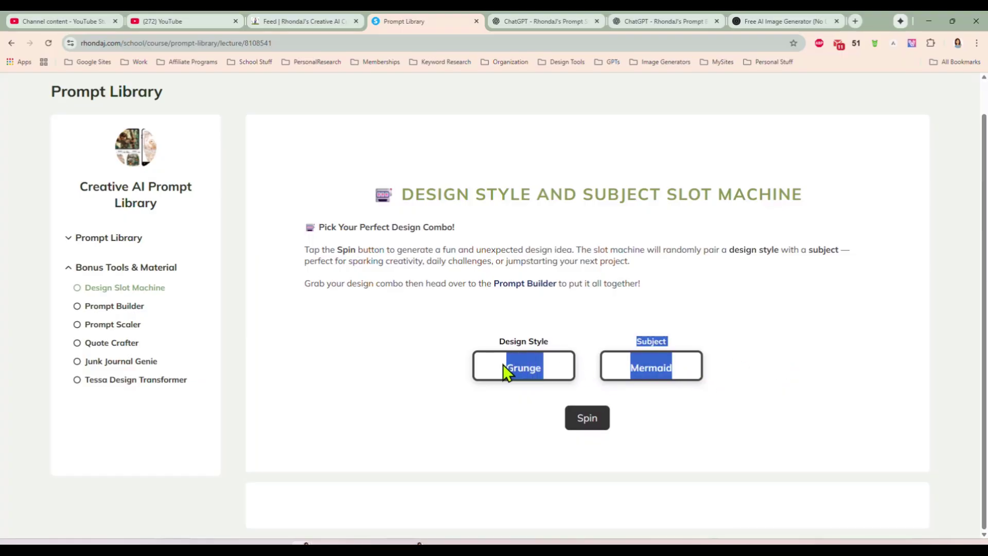
{"action": "left_click", "coordinate": [571, 20]}
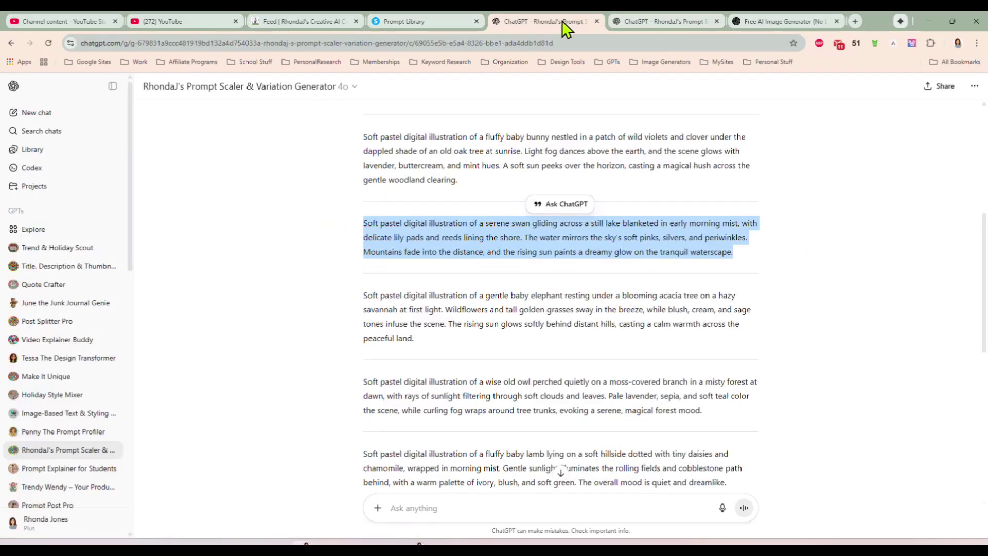
{"action": "left_click", "coordinate": [635, 22]}
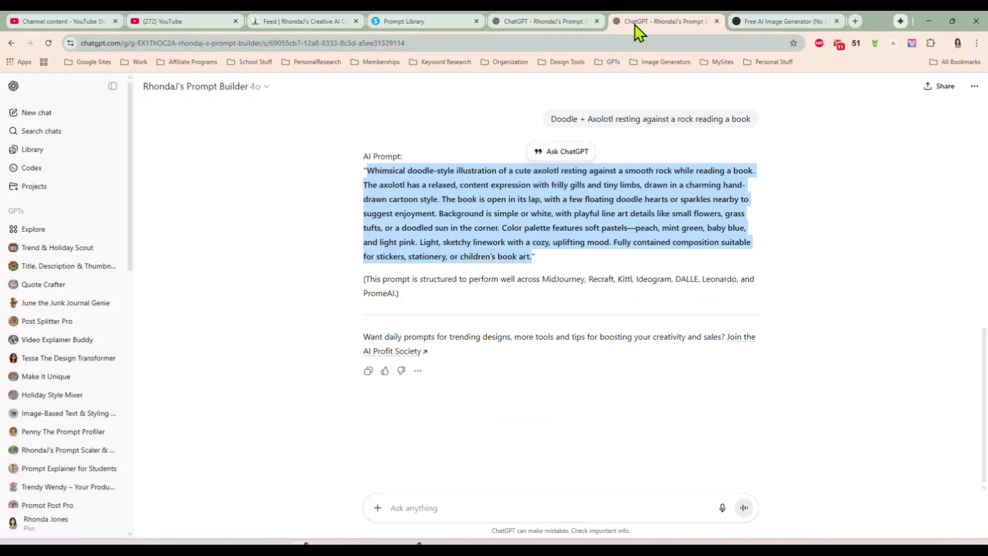
{"action": "left_click", "coordinate": [483, 502]}
{"action": "key", "text": "ctrl+v"}
{"action": "left_click_drag", "start_coordinate": [421, 488], "coordinate": [375, 348]}
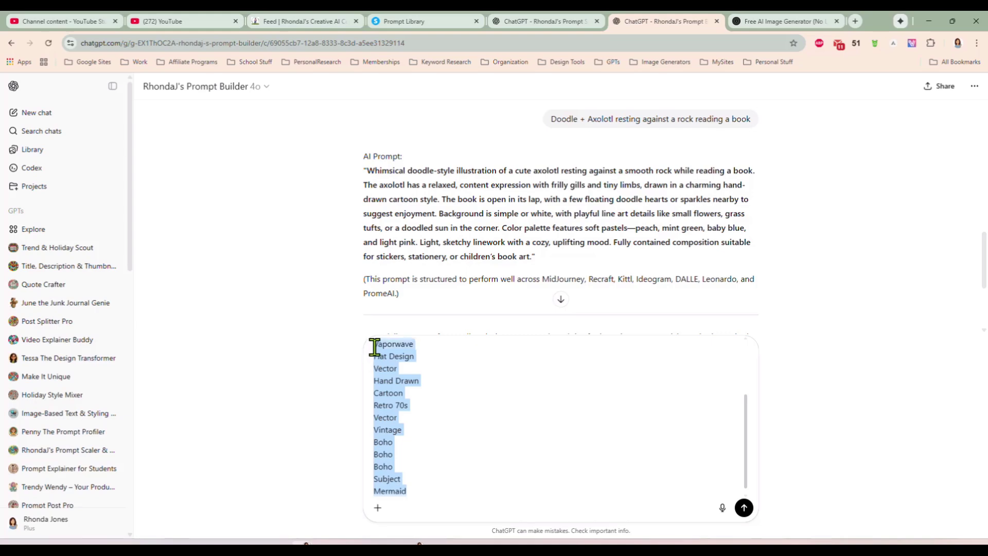
{"action": "type", "text": "G"}
{"action": "key", "text": "BackSpace"}
{"action": "key", "text": "BackSpace"}
{"action": "key", "text": "BackSpace"}
{"action": "key", "text": "BackSpace"}
{"action": "key", "text": "BackSpace"}
{"action": "key", "text": "BackSpace"}
{"action": "key", "text": "BackSpace"}
{"action": "key", "text": "BackSpace"}
{"action": "key", "text": "BackSpace"}
{"action": "key", "text": "BackSpace"}
{"action": "key", "text": "BackSpace"}
{"action": "key", "text": "BackSpace"}
{"action": "key", "text": "BackSpace"}
{"action": "key", "text": "BackSpace"}
{"action": "key", "text": "BackSpace"}
{"action": "key", "text": "BackSpace"}
{"action": "key", "text": "BackSpace"}
{"action": "key", "text": "BackSpace"}
{"action": "key", "text": "BackSpace"}
{"action": "key", "text": "BackSpace"}
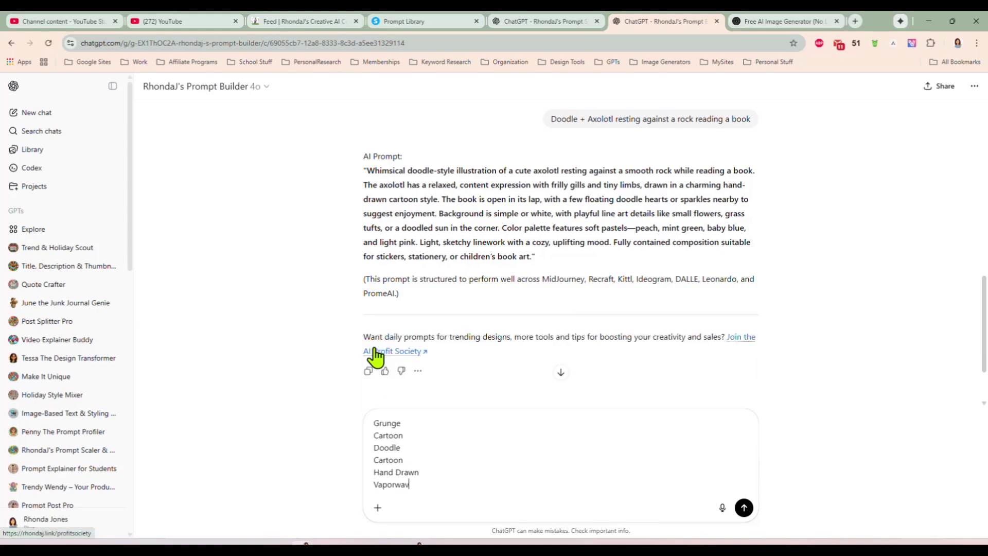
{"action": "key", "text": "BackSpace"}
{"action": "key", "text": "BackSpace"}
{"action": "key", "text": "BackSpace"}
{"action": "key", "text": "BackSpace"}
{"action": "key", "text": "BackSpace"}
{"action": "key", "text": "BackSpace"}
{"action": "key", "text": "BackSpace"}
{"action": "key", "text": "BackSpace"}
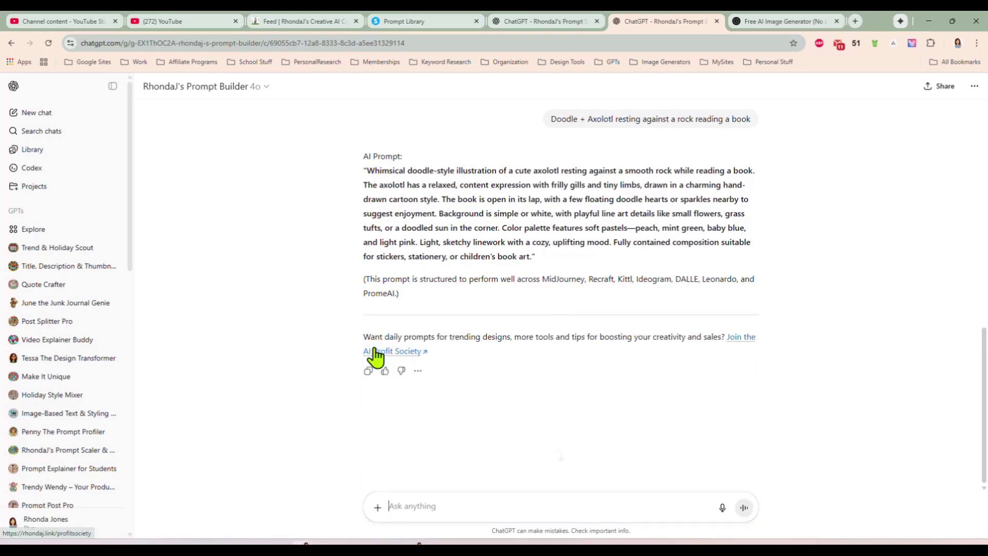
- Send "Grunge Mermaid" to the Prompt Builder and copy the AI prompt it returns
{"action": "type", "text": "Grunge"}
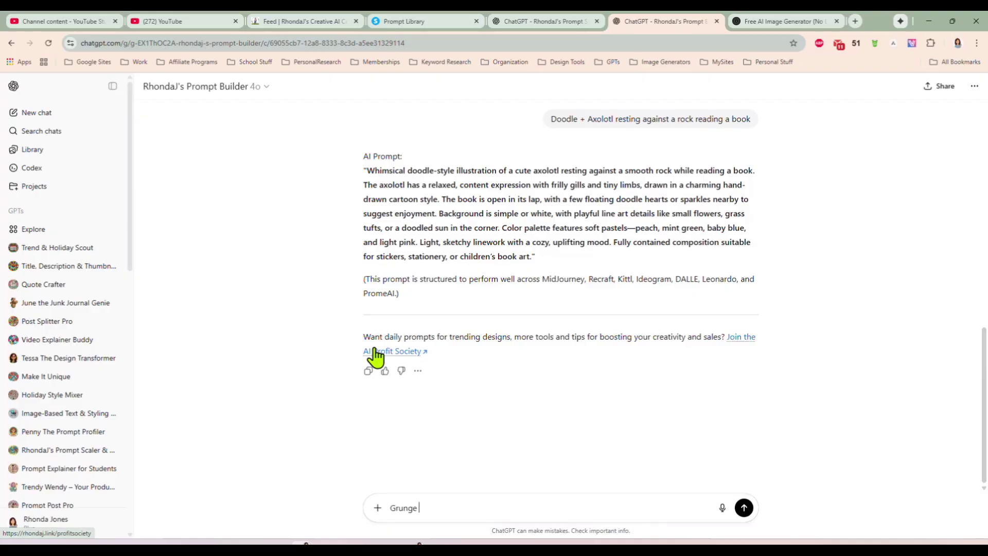
{"action": "type", "text": " Mermaid"}
{"action": "key", "text": "Return"}
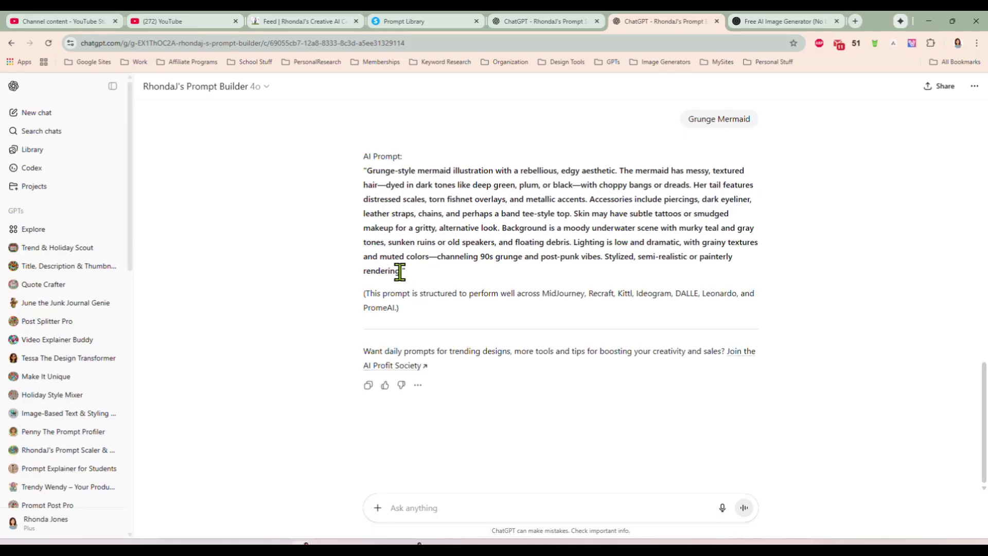
{"action": "left_click_drag", "start_coordinate": [400, 271], "coordinate": [367, 171]}
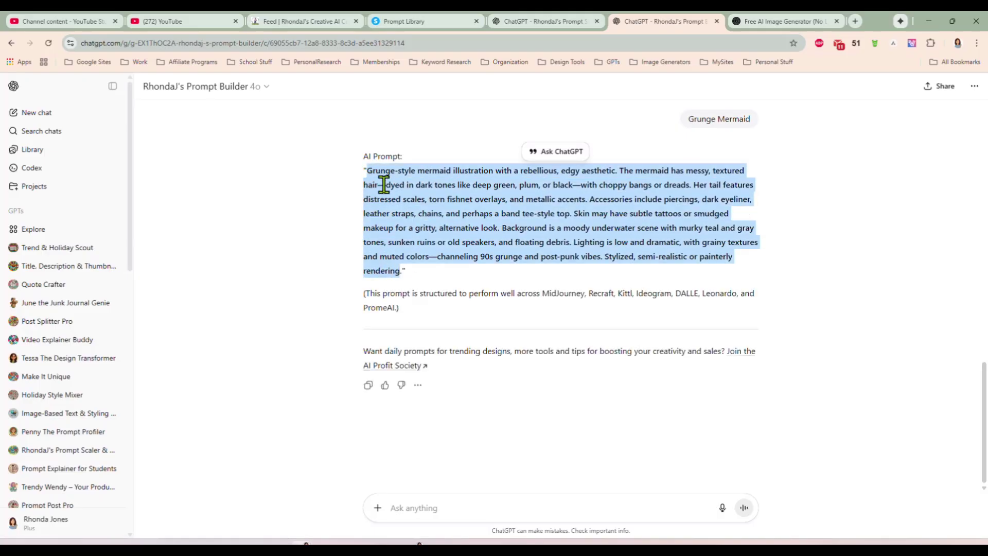
- Replace Galaxy.ai's image description with the grunge mermaid prompt and generate four square PNG images with Nano-Banana
{"action": "left_click", "coordinate": [780, 18]}
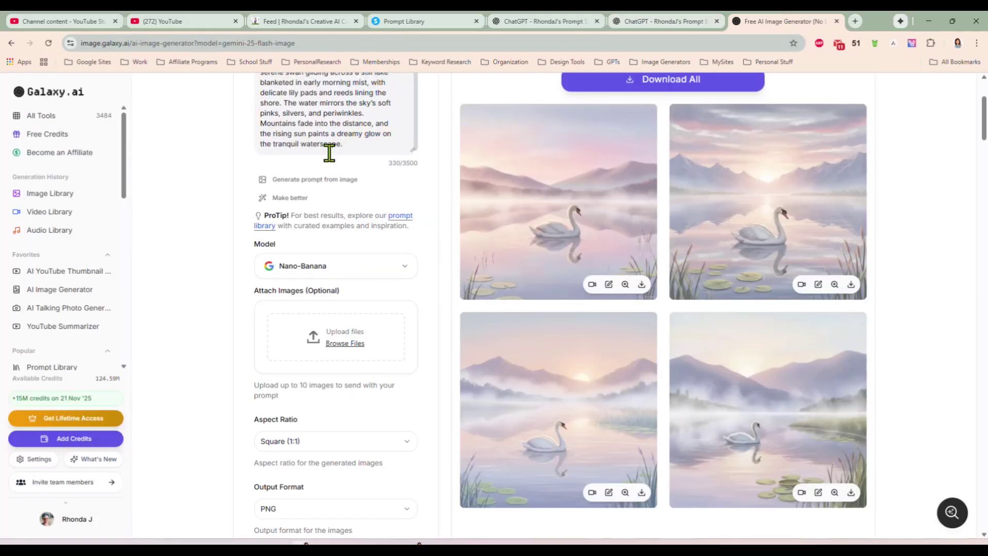
{"action": "scroll", "coordinate": [331, 157], "scroll_direction": "up", "scroll_amount": 1}
{"action": "scroll", "coordinate": [331, 160], "scroll_direction": "up", "scroll_amount": 1}
{"action": "key", "text": "ctrl+a"}
{"action": "key", "text": "ctrl+v"}
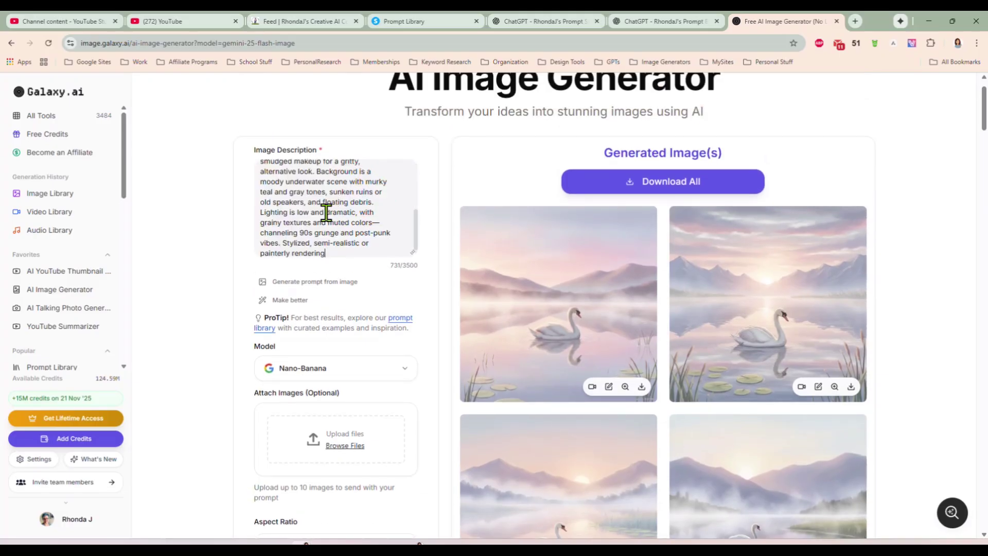
{"action": "scroll", "coordinate": [226, 290], "scroll_direction": "down", "scroll_amount": 7}
{"action": "left_click", "coordinate": [349, 344]}
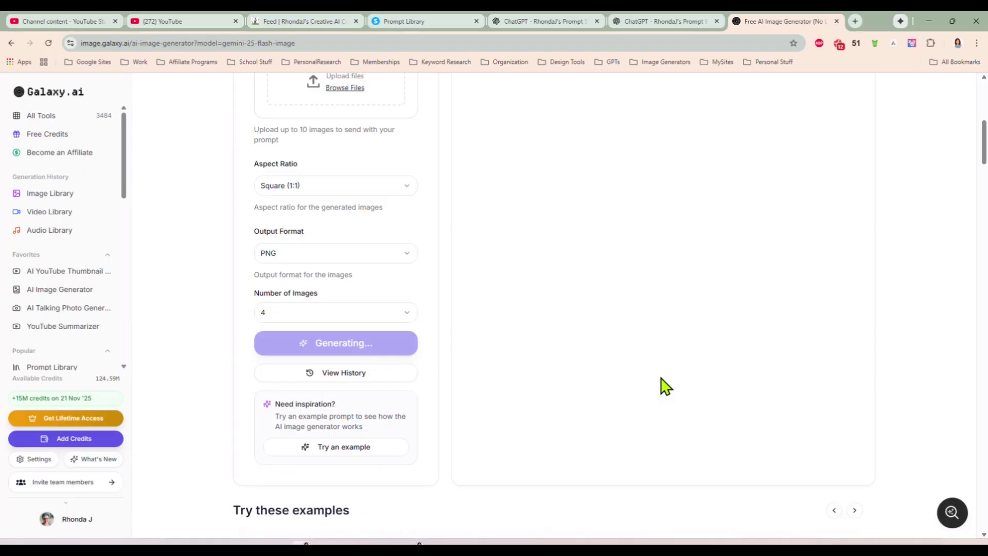
- View each of the four generated grunge mermaid images enlarged, closing every preview
{"action": "scroll", "coordinate": [873, 298], "scroll_direction": "up", "scroll_amount": 3}
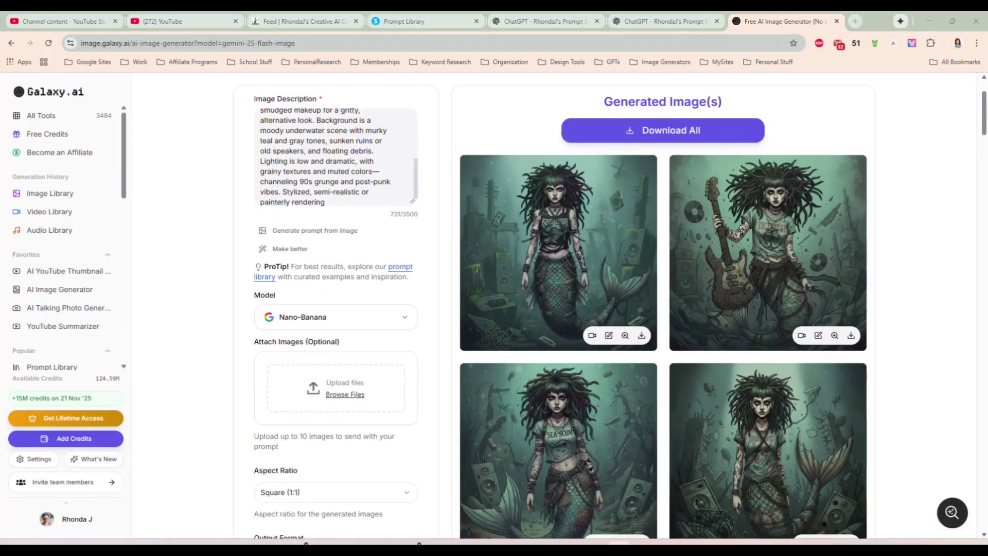
{"action": "left_click", "coordinate": [570, 261]}
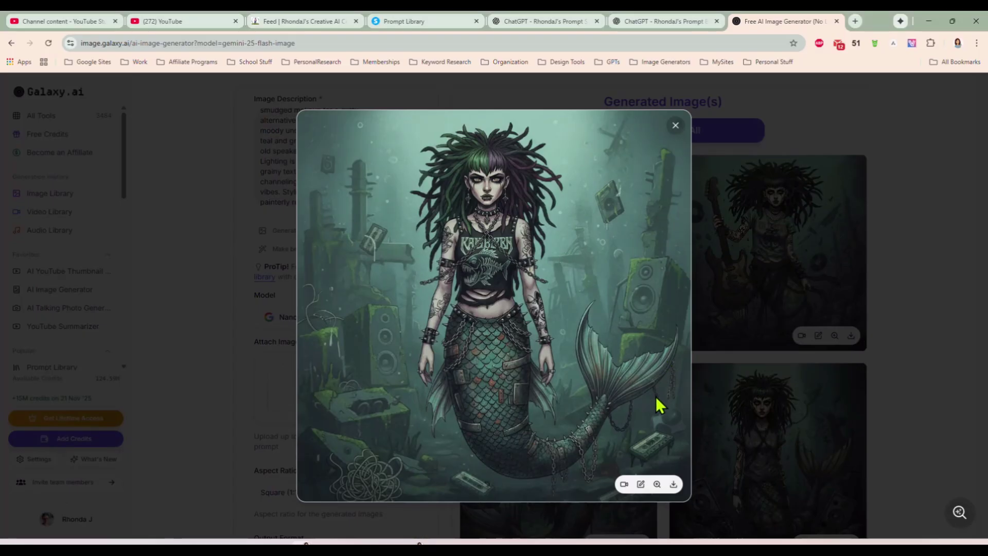
{"action": "left_click", "coordinate": [676, 125]}
{"action": "left_click", "coordinate": [741, 271]}
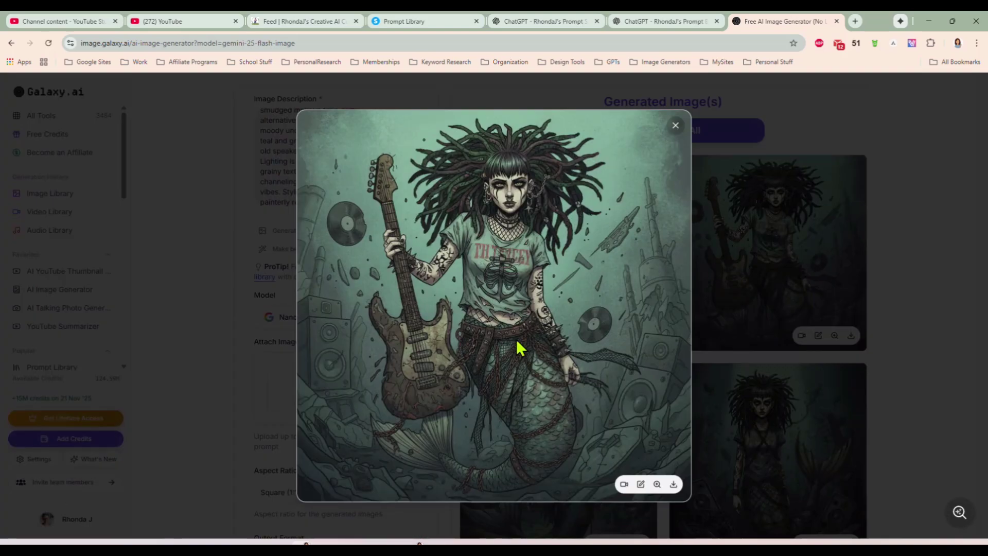
{"action": "left_click", "coordinate": [676, 126]}
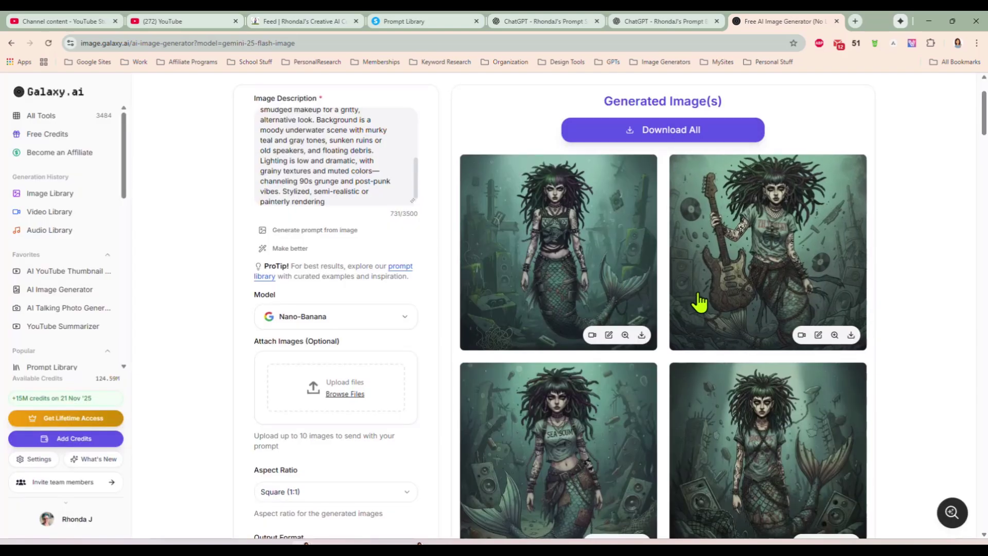
{"action": "scroll", "coordinate": [697, 303], "scroll_direction": "down", "scroll_amount": 3}
{"action": "left_click", "coordinate": [587, 316]}
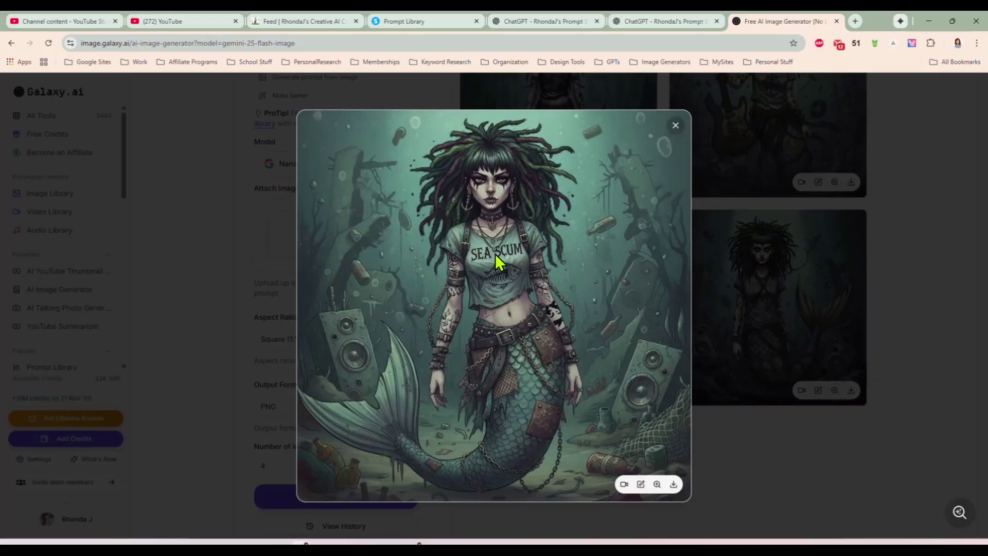
{"action": "left_click", "coordinate": [676, 127]}
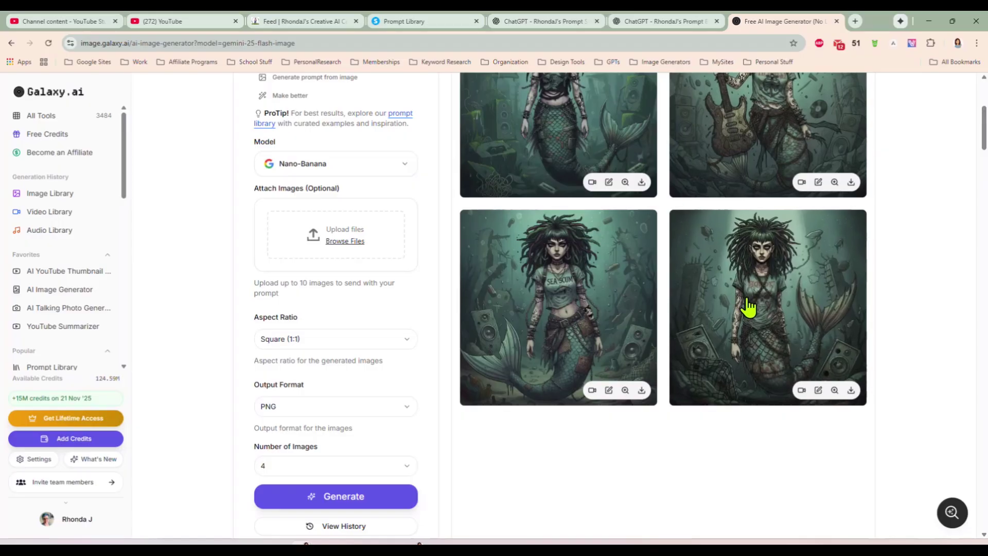
{"action": "left_click", "coordinate": [751, 311]}
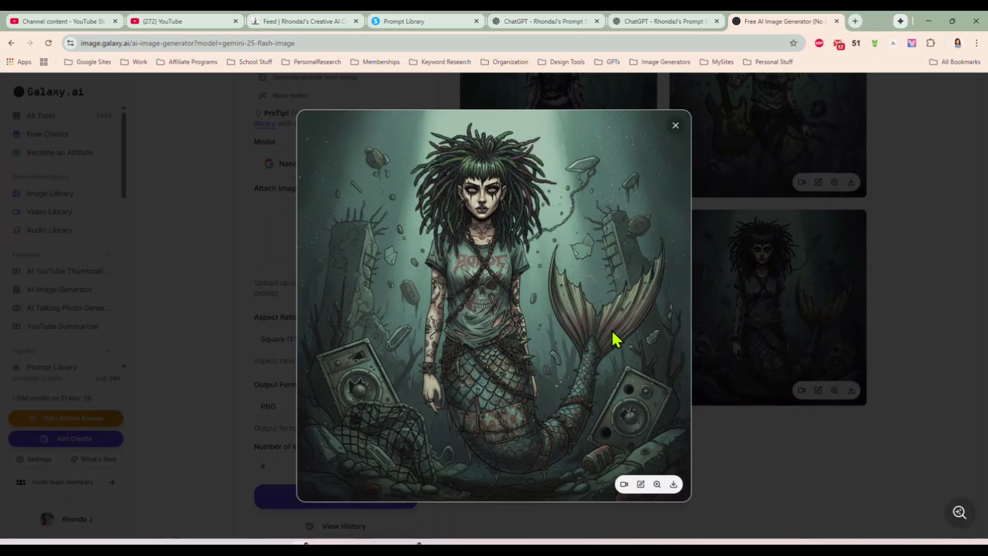
{"action": "left_click", "coordinate": [675, 127]}
{"action": "scroll", "coordinate": [577, 301], "scroll_direction": "up", "scroll_amount": 5}
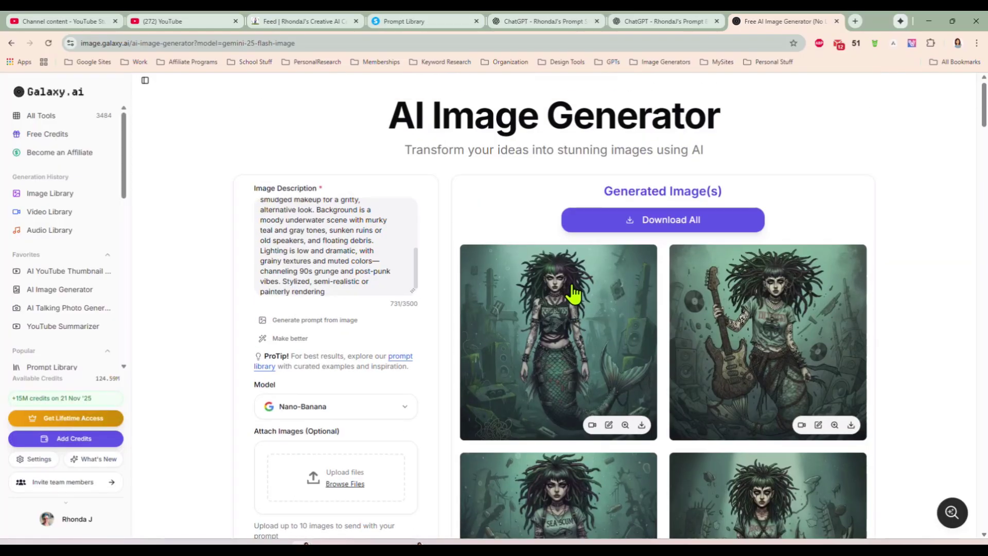
- Spin the Prompt Library's Design Slot Machine for a new combo and copy the resulting "Goth + Butterfly"
{"action": "left_click", "coordinate": [431, 19]}
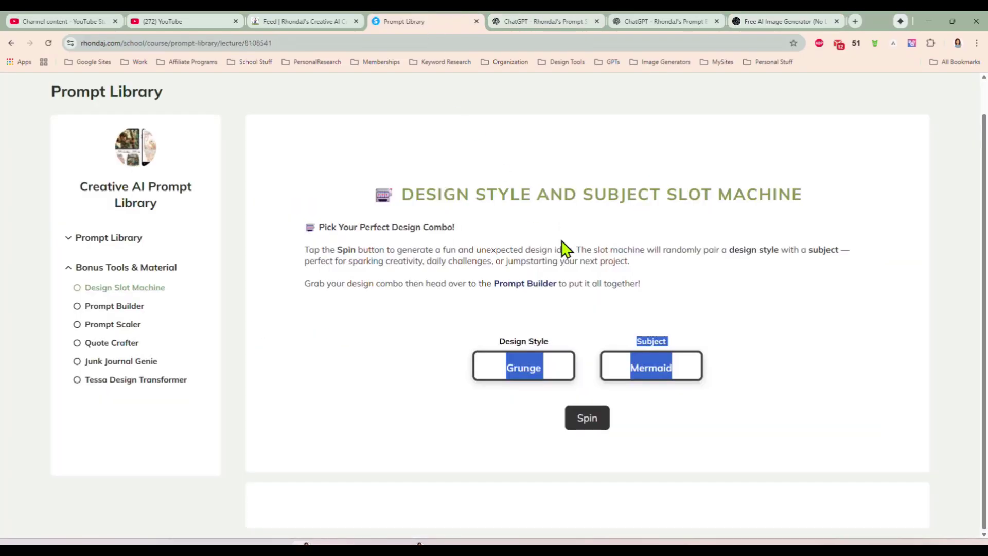
{"action": "left_click", "coordinate": [585, 420]}
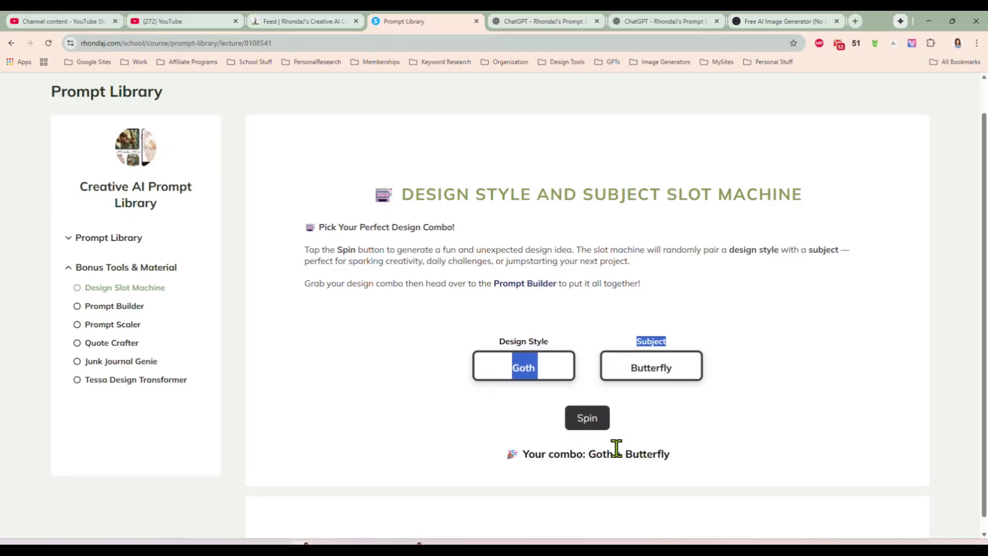
{"action": "left_click_drag", "start_coordinate": [589, 454], "coordinate": [679, 469]}
{"action": "key", "text": "ctrl+c"}
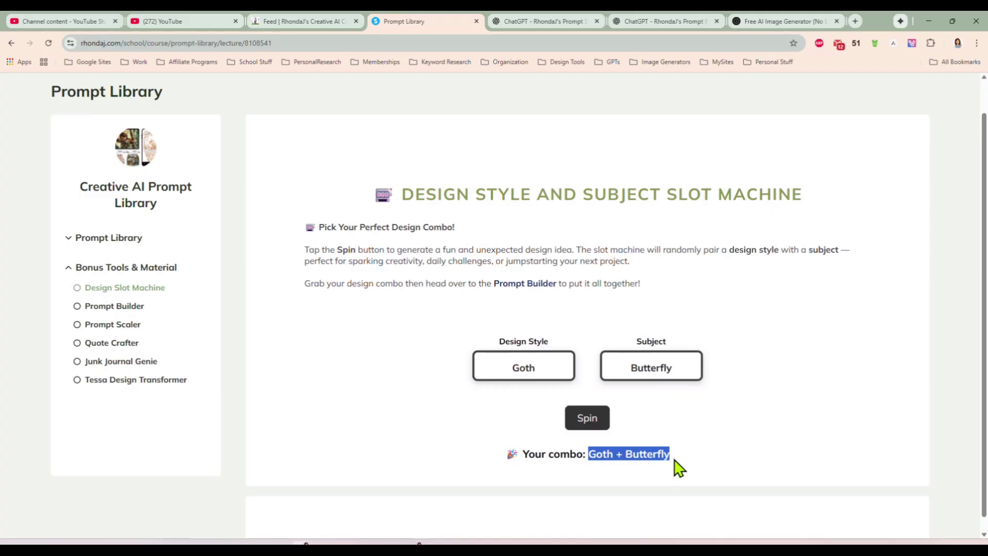
- Send "Goth + Butterfly" to the Prompt Builder in ChatGPT and copy the AI prompt it returns
{"action": "left_click", "coordinate": [537, 20]}
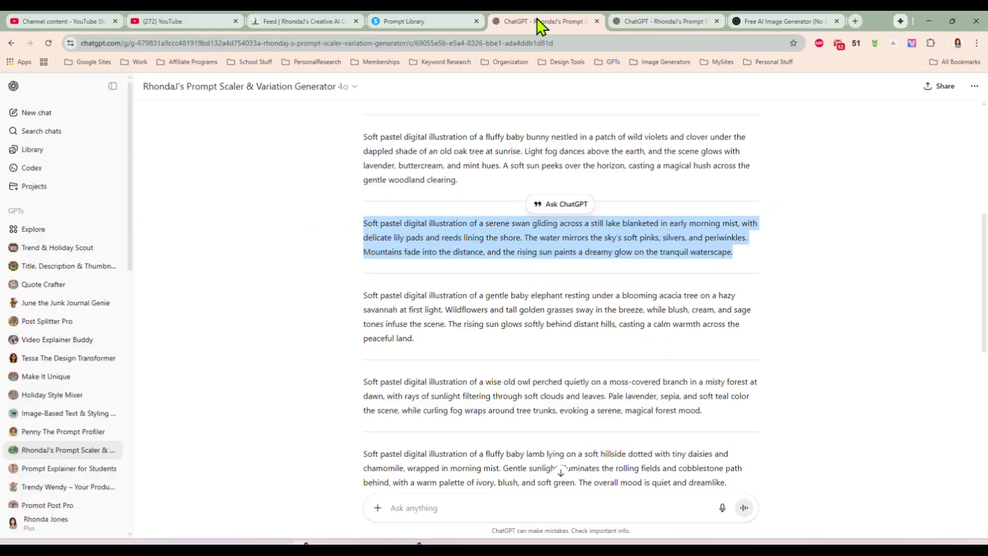
{"action": "left_click", "coordinate": [615, 21]}
{"action": "left_click", "coordinate": [488, 504]}
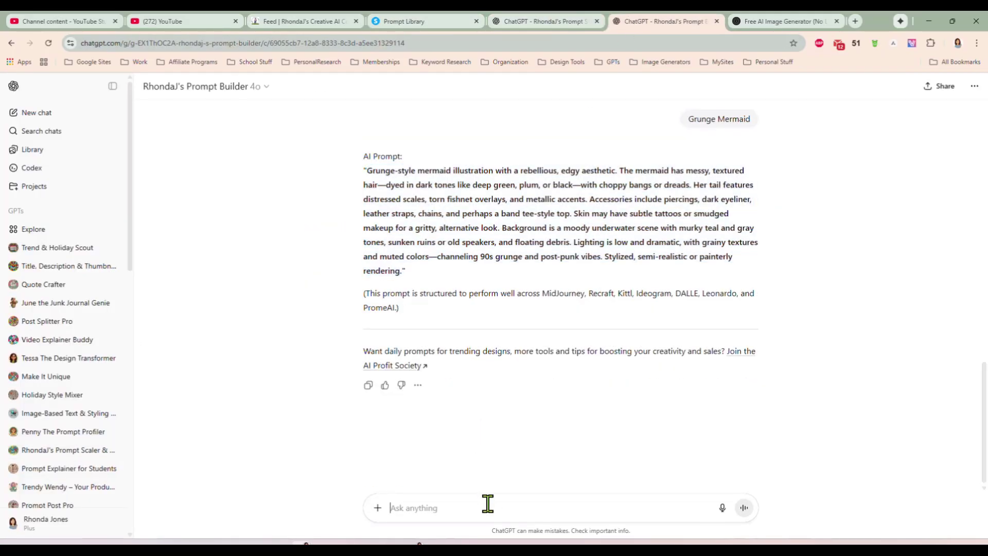
{"action": "key", "text": "ctrl+v"}
{"action": "left_click", "coordinate": [745, 508]}
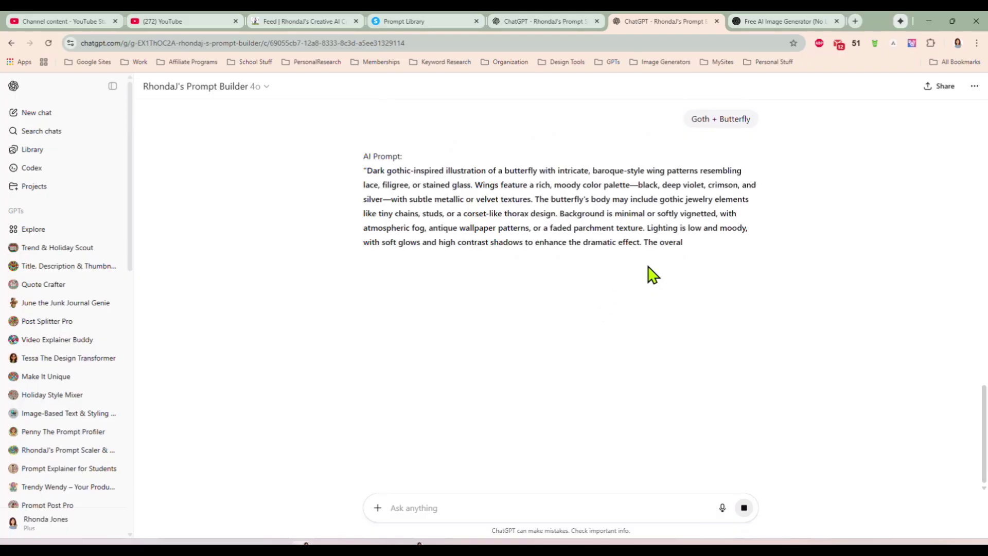
{"action": "left_click_drag", "start_coordinate": [367, 171], "coordinate": [597, 271]}
{"action": "key", "text": "ctrl+c"}
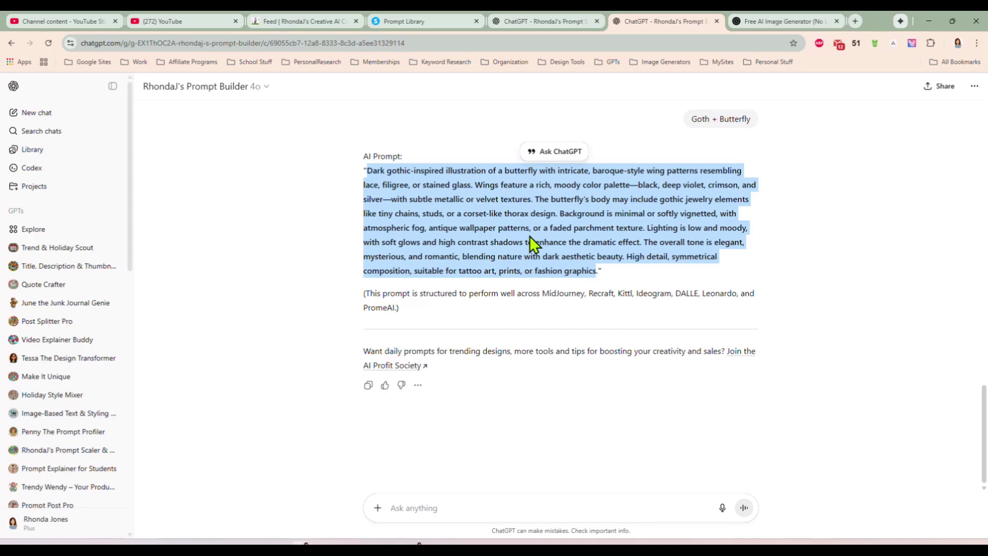
- Replace Galaxy.ai's image description with the gothic butterfly prompt and generate four square PNG images with Nano-Banana
{"action": "left_click", "coordinate": [767, 22]}
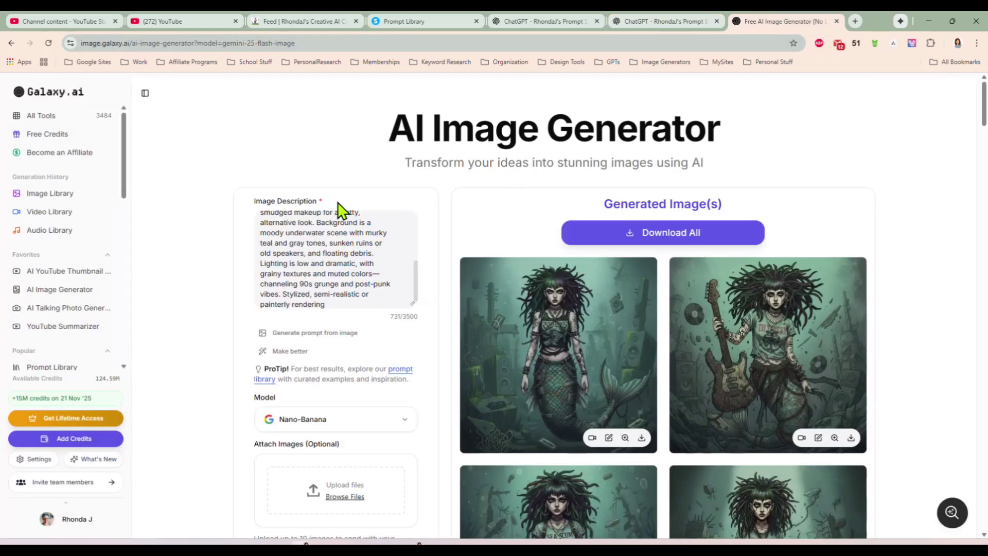
{"action": "left_click", "coordinate": [342, 243]}
{"action": "key", "text": "ctrl+a"}
{"action": "key", "text": "ctrl+v"}
{"action": "scroll", "coordinate": [219, 301], "scroll_direction": "down", "scroll_amount": 3}
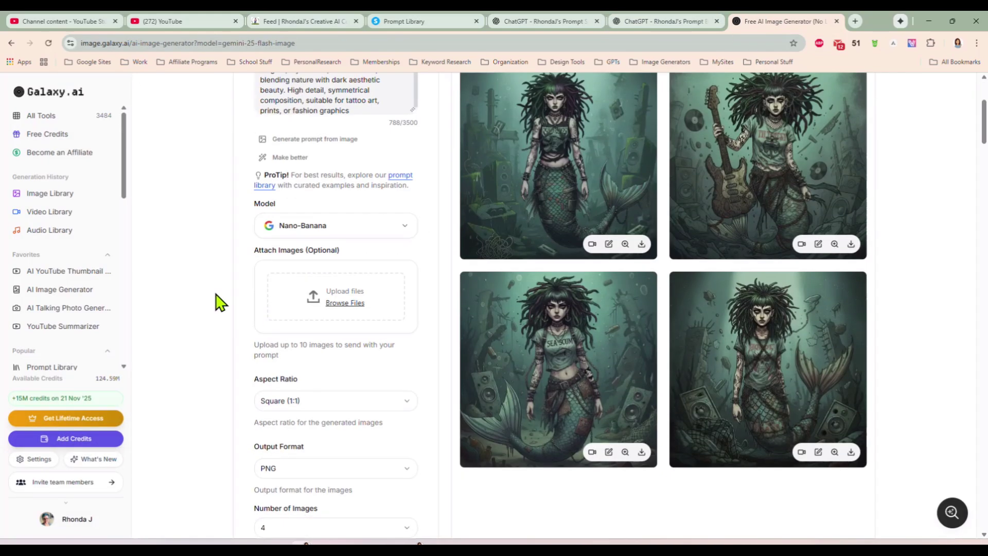
{"action": "scroll", "coordinate": [219, 303], "scroll_direction": "down", "scroll_amount": 3}
{"action": "left_click", "coordinate": [336, 398]}
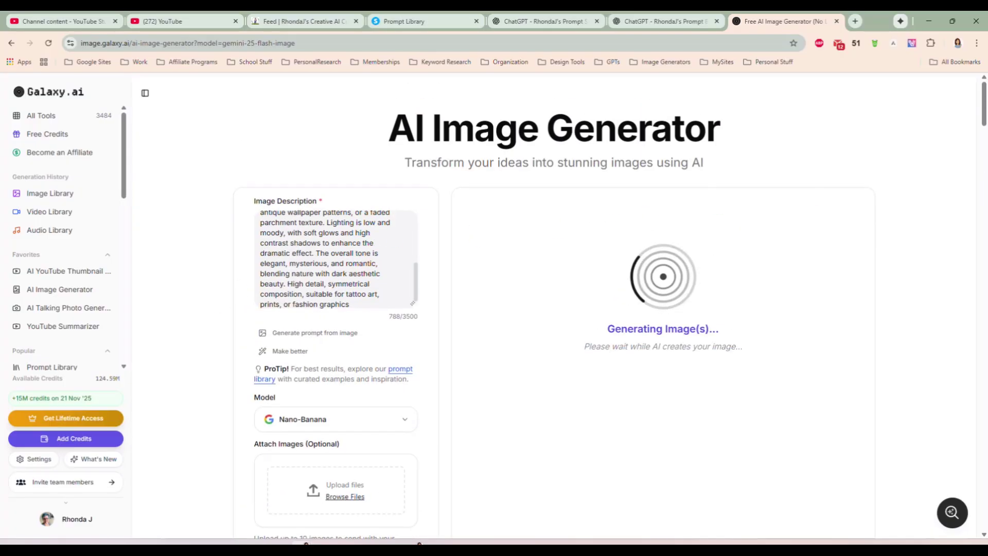
- View the gothic butterfly image with skulls and the one on the dark purple background enlarged
{"action": "scroll", "coordinate": [589, 392], "scroll_direction": "down", "scroll_amount": 3}
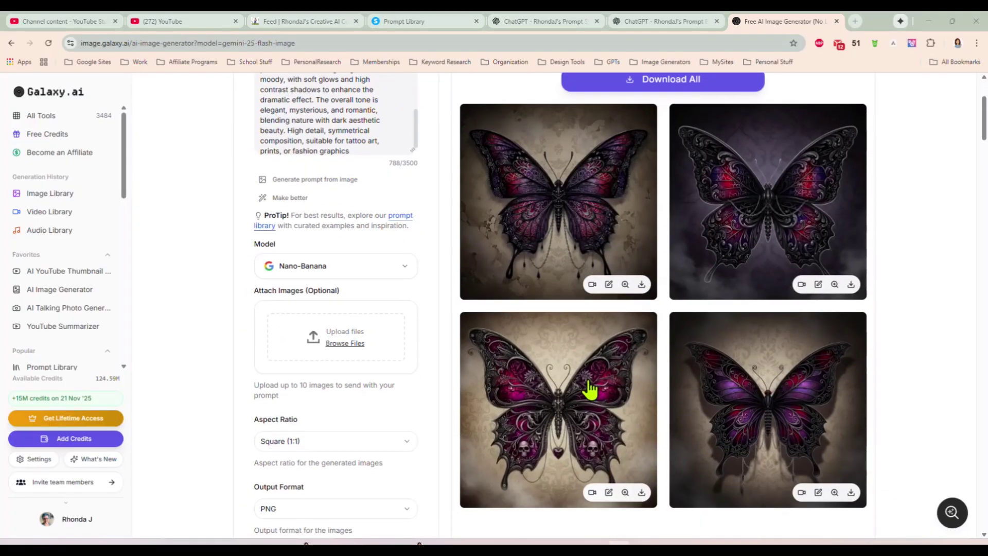
{"action": "left_click", "coordinate": [540, 411]}
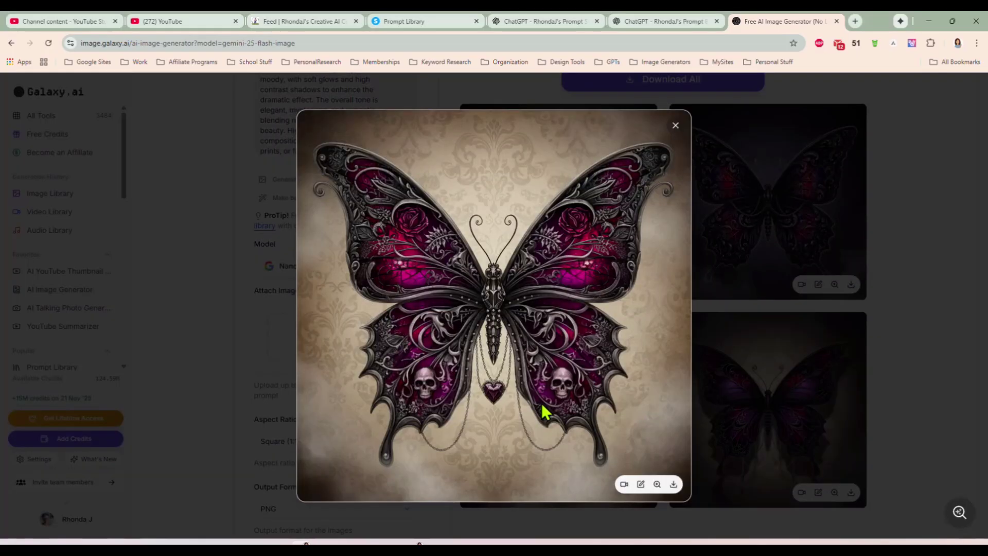
{"action": "left_click", "coordinate": [676, 126]}
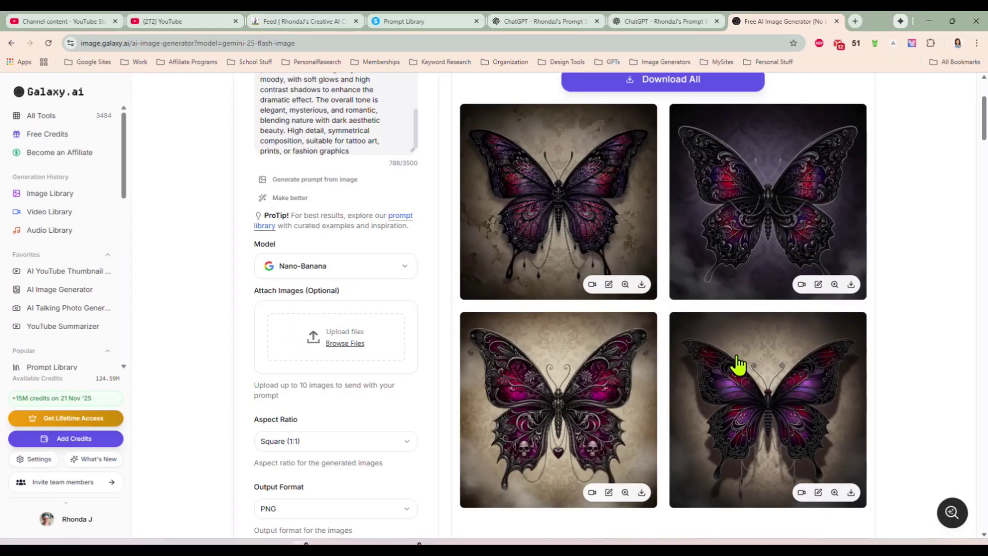
{"action": "left_click", "coordinate": [744, 221]}
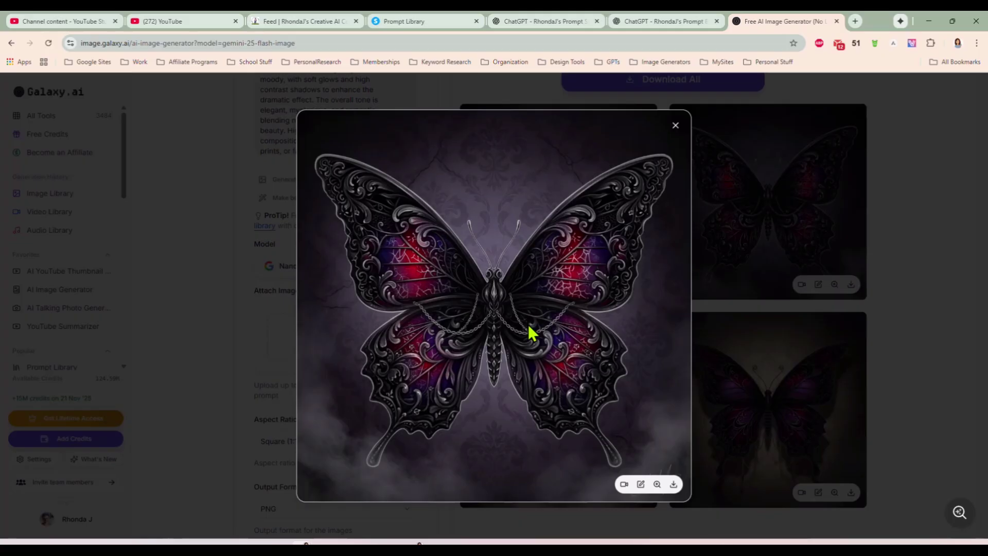
- Send the gothic butterfly prompt to the Prompt Scaler in ChatGPT, preceded by "Scale this for different animals -"
{"action": "left_click", "coordinate": [640, 23]}
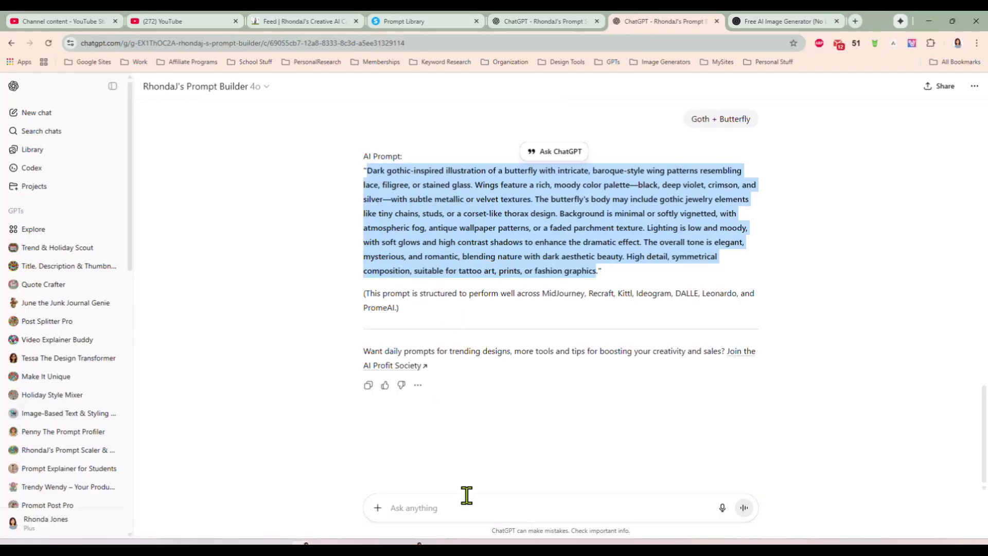
{"action": "left_click", "coordinate": [523, 26]}
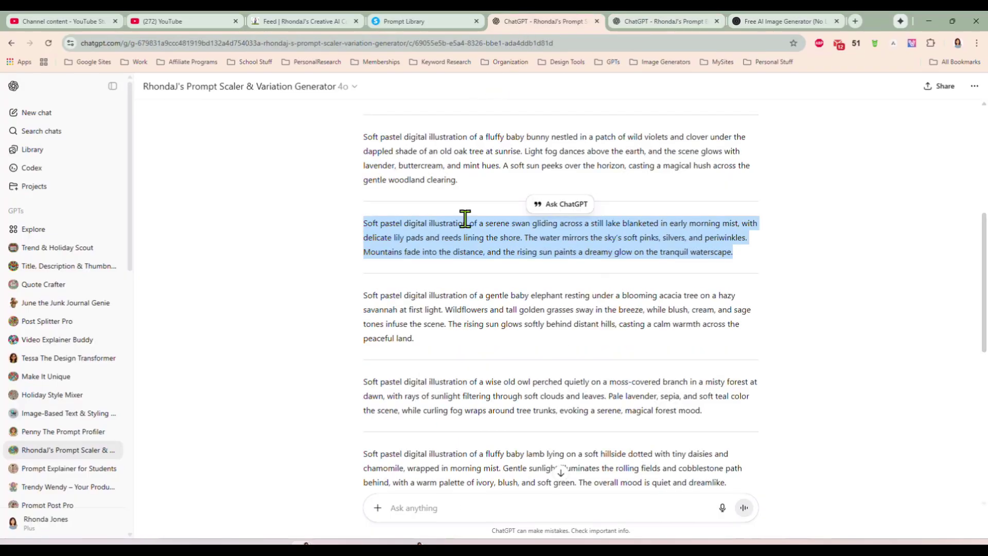
{"action": "left_click", "coordinate": [491, 502]}
{"action": "type", "text": "Scale this for different animals -"}
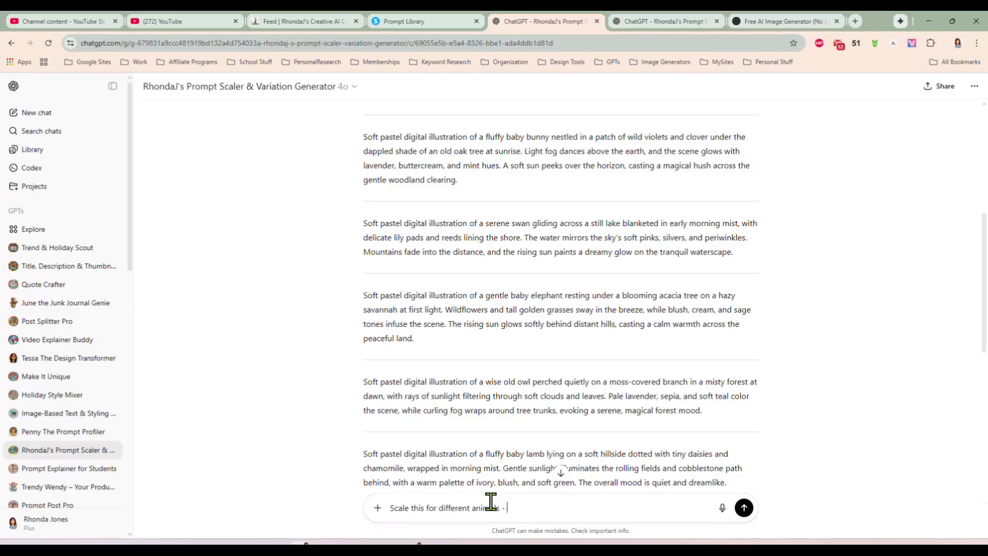
{"action": "key", "text": "ctrl+v"}
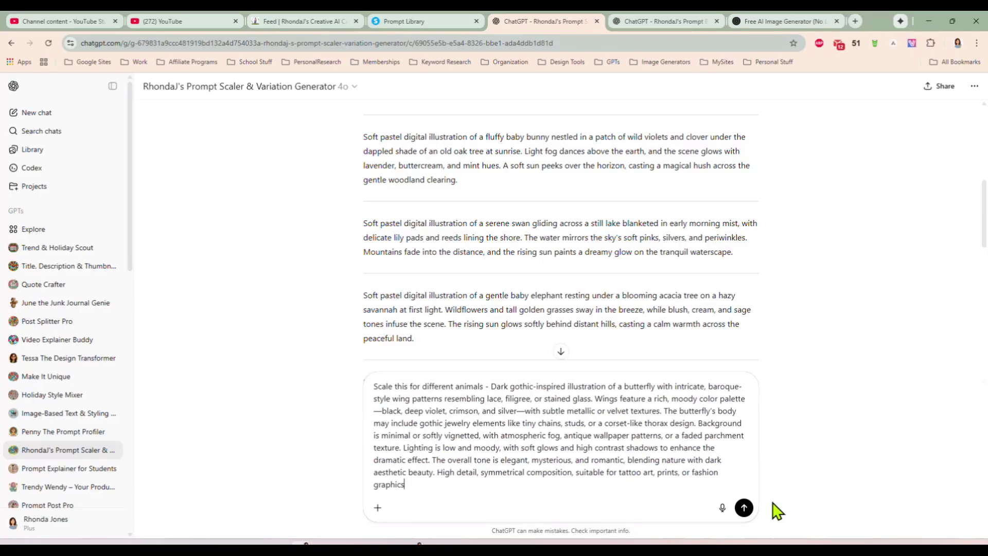
{"action": "left_click", "coordinate": [744, 509]}
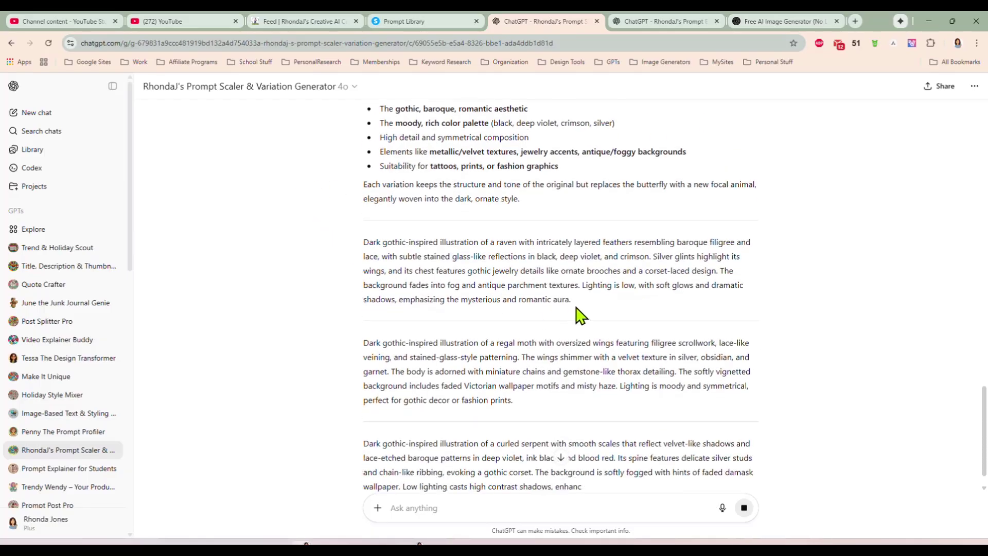
- Copy the gothic raven prompt into Galaxy.ai's image description, replacing the butterfly prompt, and generate four square PNG images with Nano-Banana
{"action": "left_click_drag", "start_coordinate": [575, 304], "coordinate": [361, 249]}
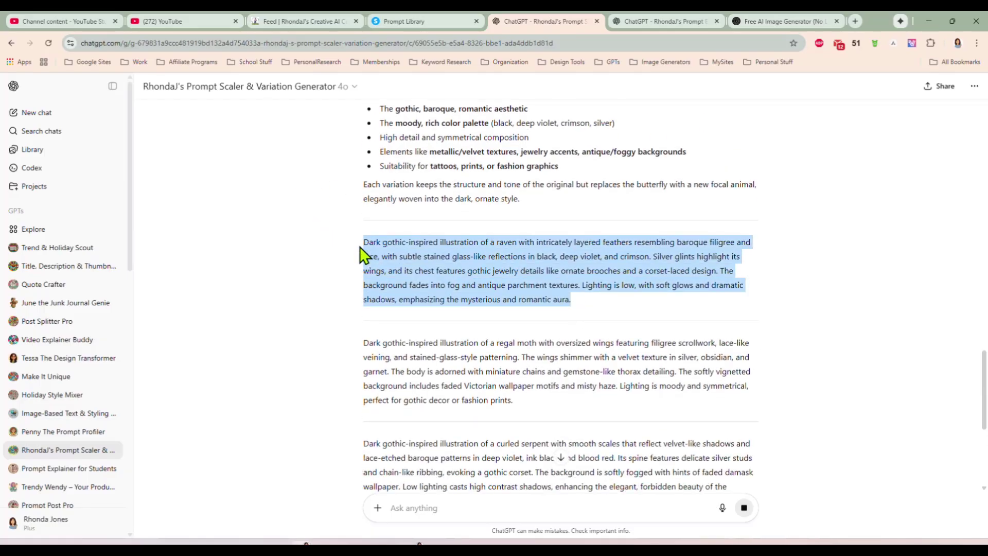
{"action": "left_click", "coordinate": [790, 19]}
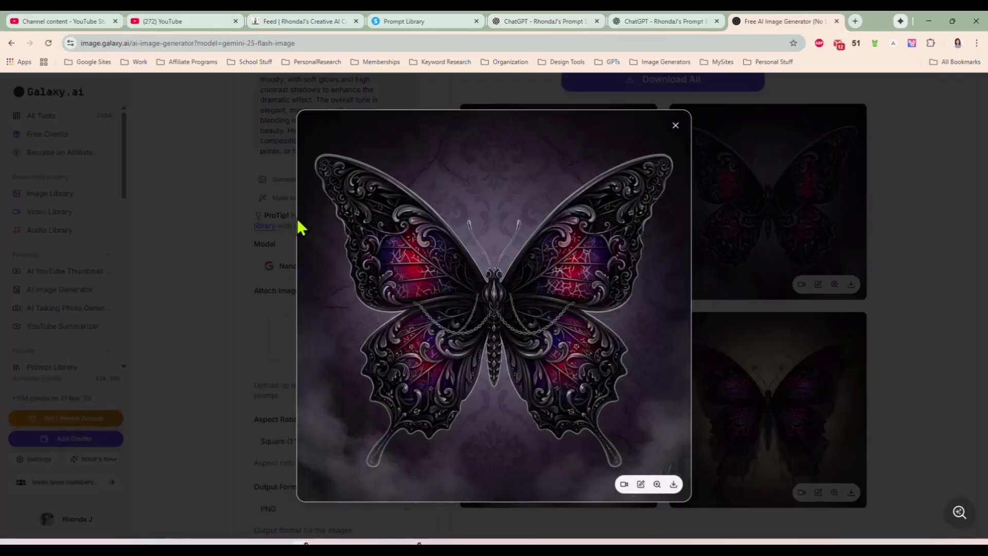
{"action": "left_click", "coordinate": [676, 125]}
{"action": "scroll", "coordinate": [342, 229], "scroll_direction": "up", "scroll_amount": 3}
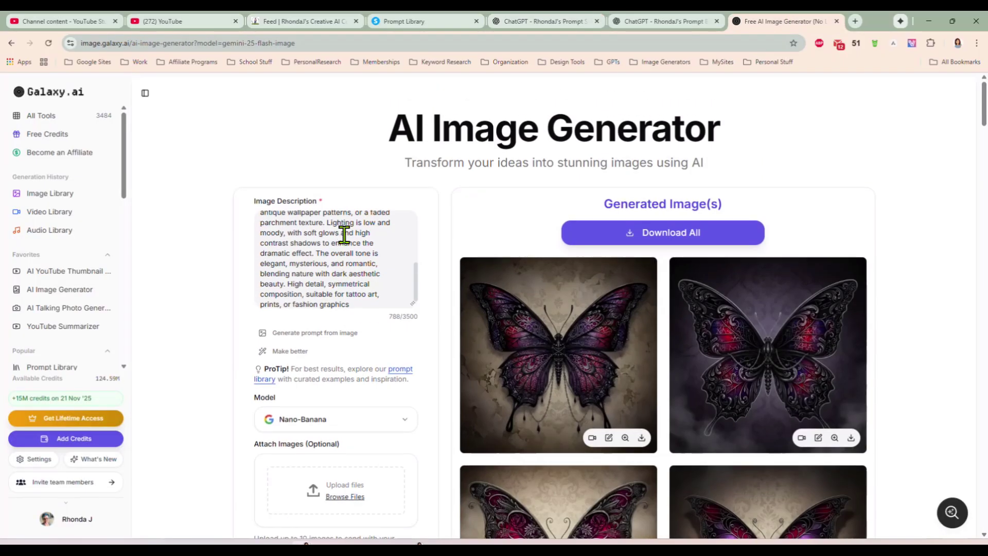
{"action": "double_click", "coordinate": [337, 264]}
{"action": "key", "text": "ctrl+a"}
{"action": "key", "text": "ctrl+v"}
{"action": "scroll", "coordinate": [412, 288], "scroll_direction": "down", "scroll_amount": 8}
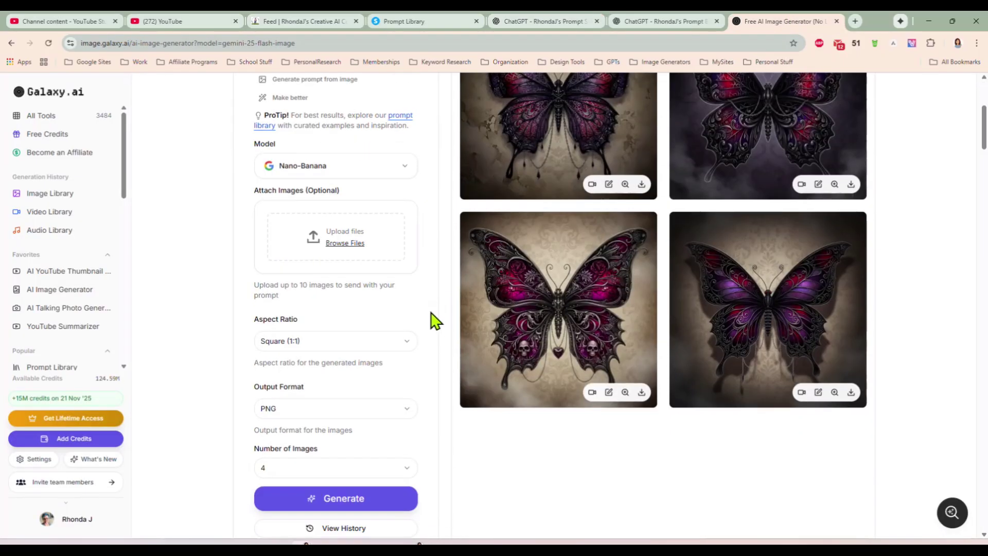
{"action": "left_click", "coordinate": [344, 346]}
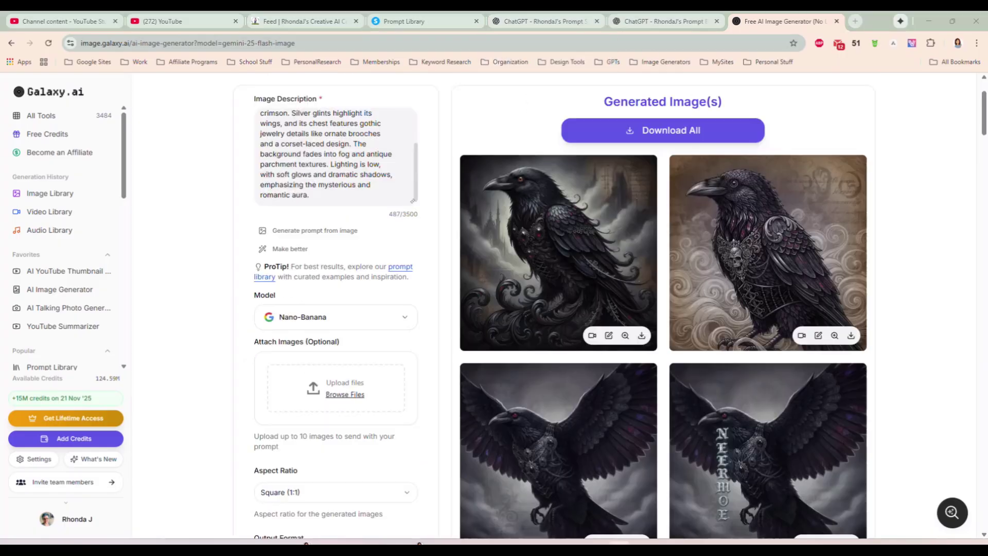
- View both perched ravens, the red-winged raven and the flying raven without lettering enlarged, closing each preview
{"action": "left_click", "coordinate": [545, 258]}
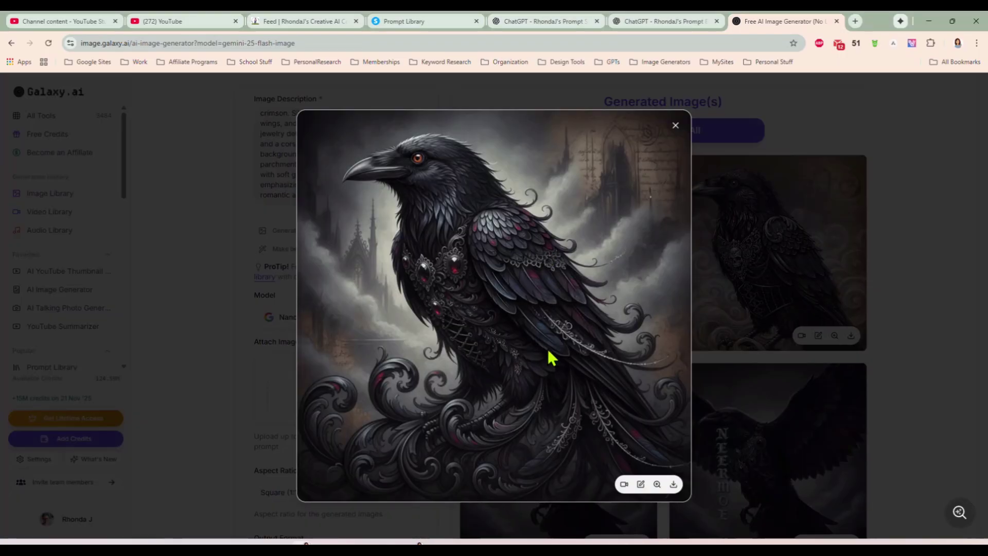
{"action": "left_click", "coordinate": [676, 126]}
{"action": "left_click", "coordinate": [723, 242]}
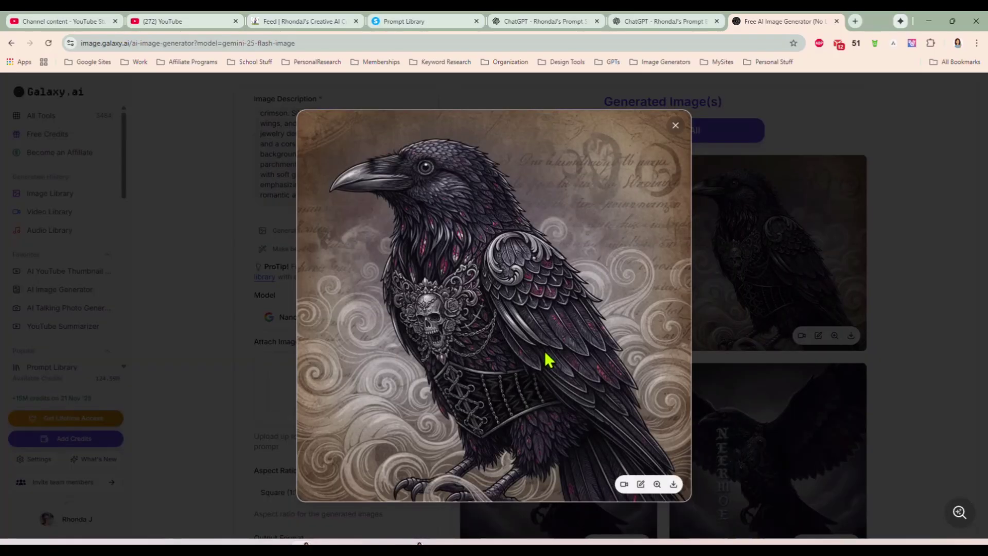
{"action": "left_click", "coordinate": [676, 125]}
{"action": "scroll", "coordinate": [636, 252], "scroll_direction": "down", "scroll_amount": 5}
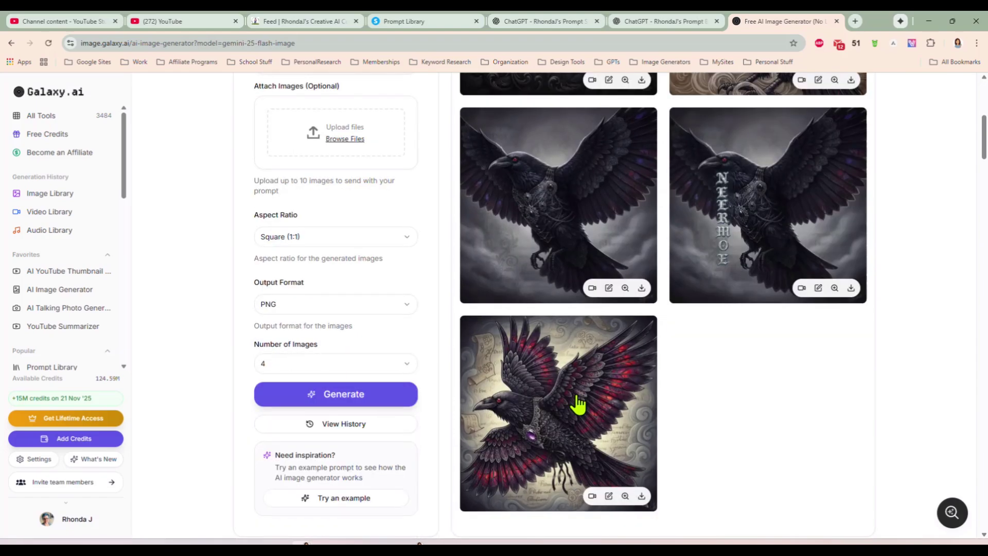
{"action": "left_click", "coordinate": [578, 405]}
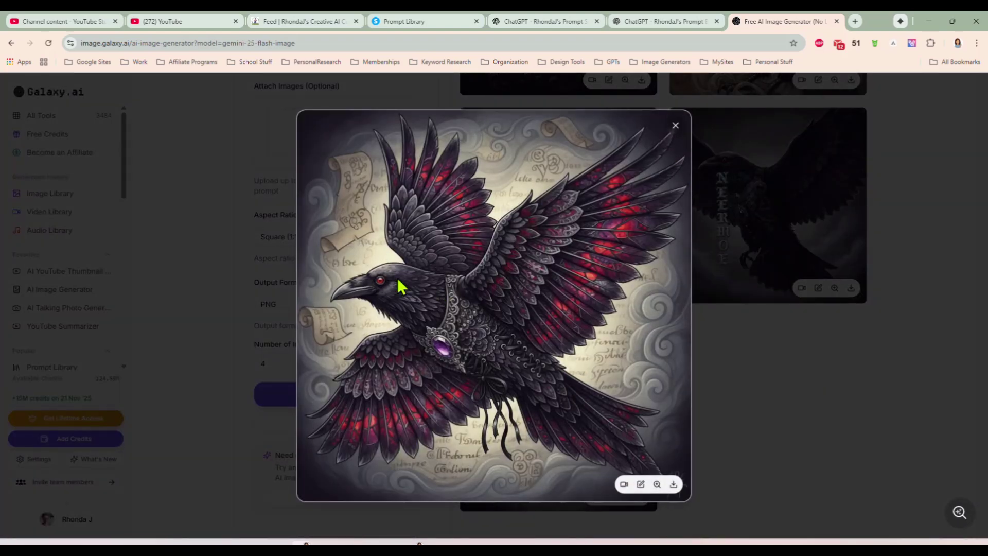
{"action": "left_click", "coordinate": [675, 126]}
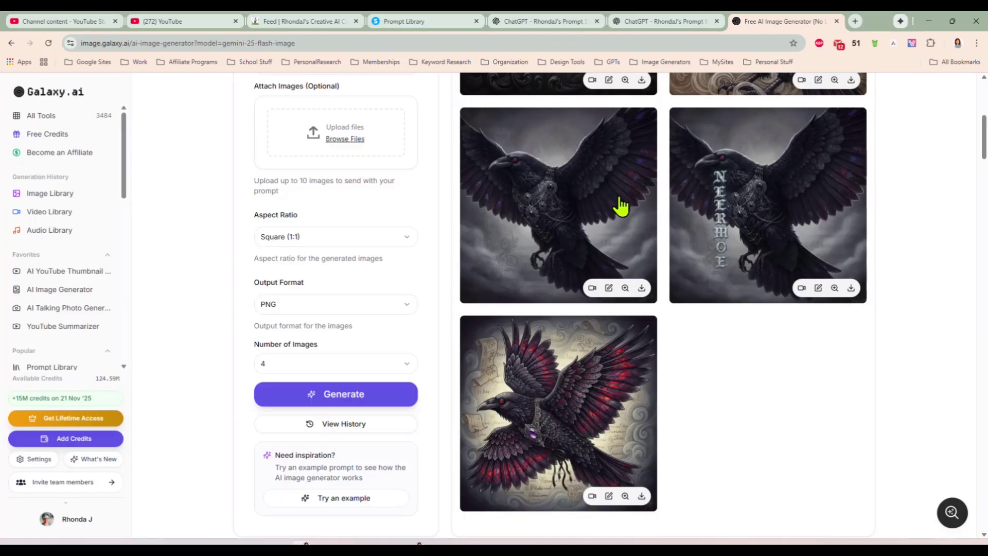
{"action": "left_click", "coordinate": [561, 208]}
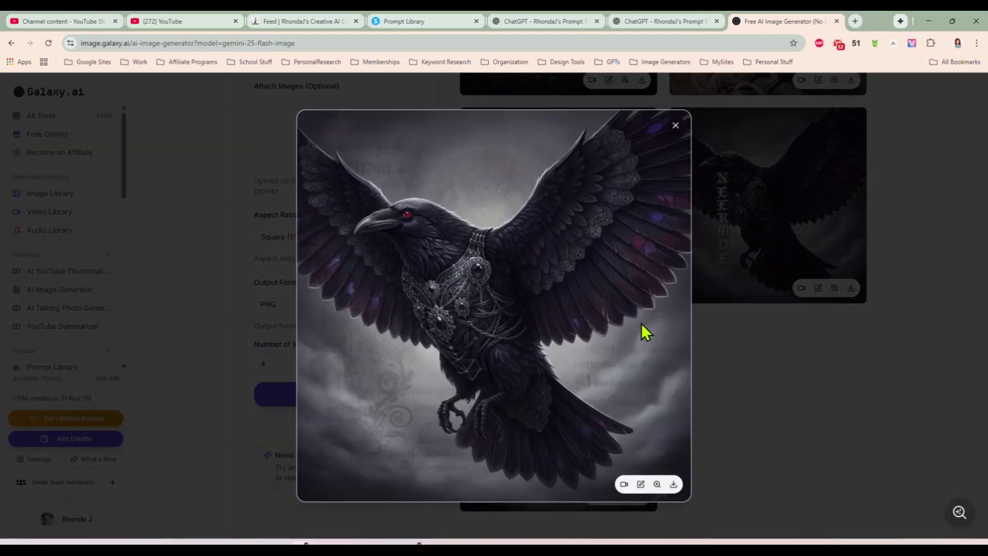
{"action": "left_click", "coordinate": [676, 126]}
{"action": "scroll", "coordinate": [669, 378], "scroll_direction": "up", "scroll_amount": 4}
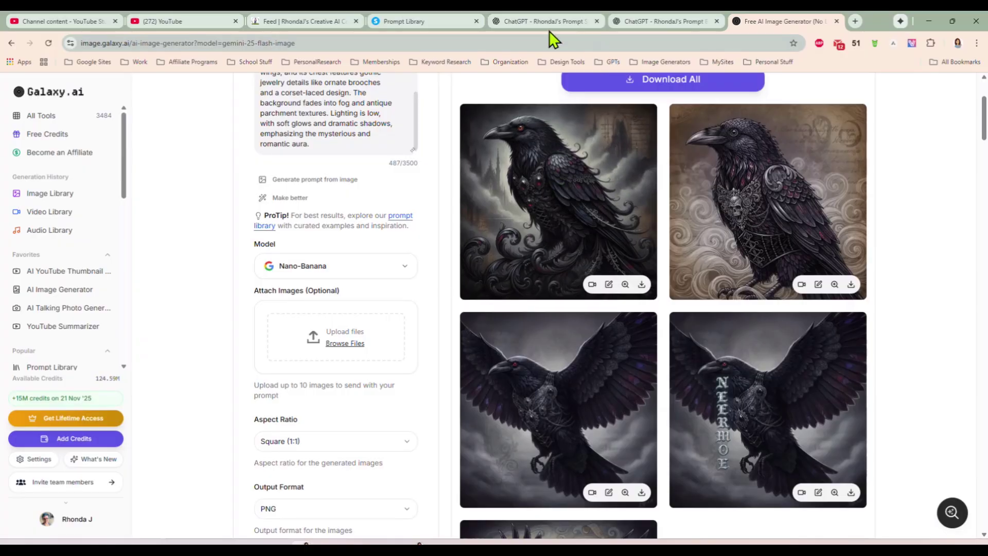
- Revisit the Design Slot Machine and both ChatGPT pages, and move the Prompt Builder's browser tab ahead of the Prompt Scaler's
{"action": "left_click", "coordinate": [419, 23]}
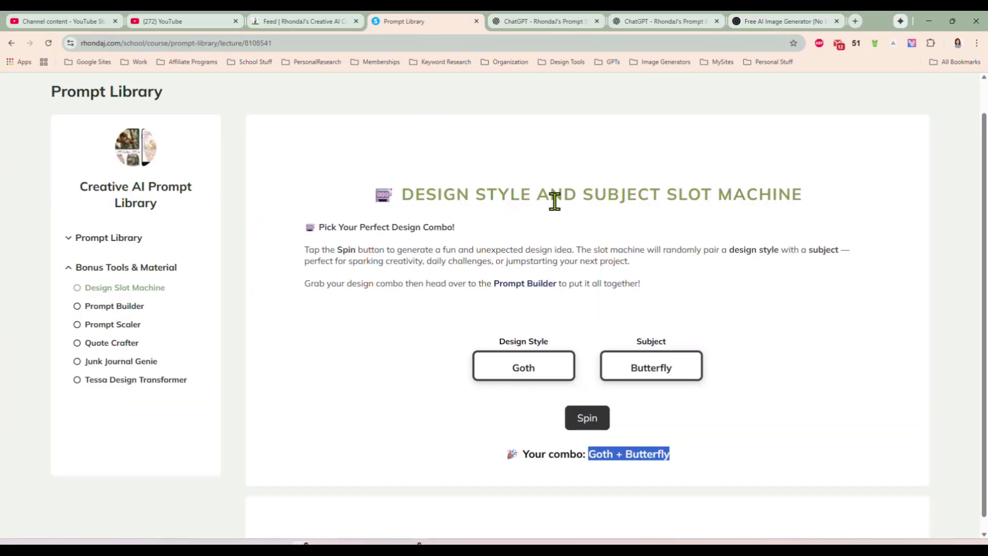
{"action": "left_click", "coordinate": [547, 21]}
{"action": "left_click", "coordinate": [649, 22]}
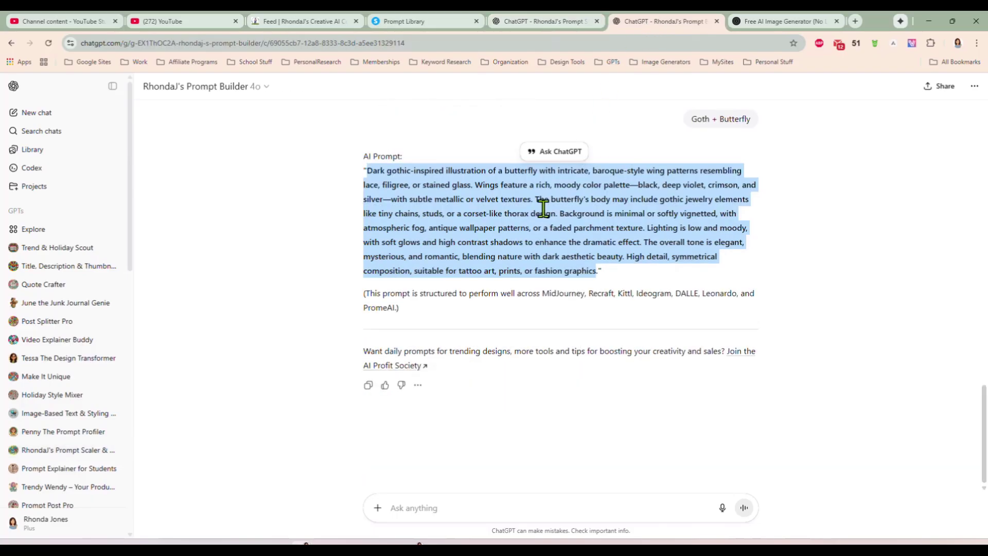
{"action": "left_click_drag", "start_coordinate": [633, 26], "coordinate": [523, 25]}
- Look through the gothic animal prompt variations in the Prompt Scaler chat
{"action": "left_click", "coordinate": [626, 20]}
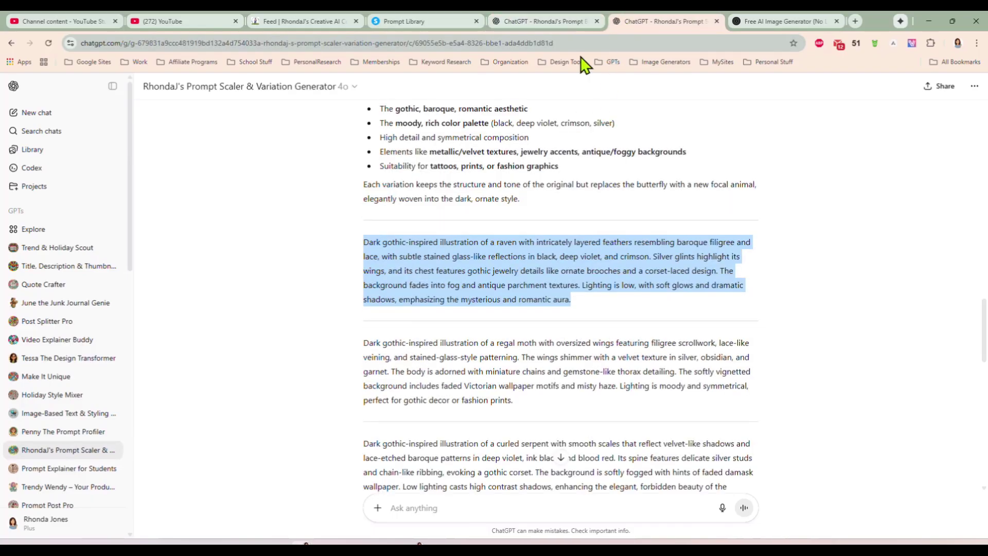
{"action": "left_click", "coordinate": [586, 319]}
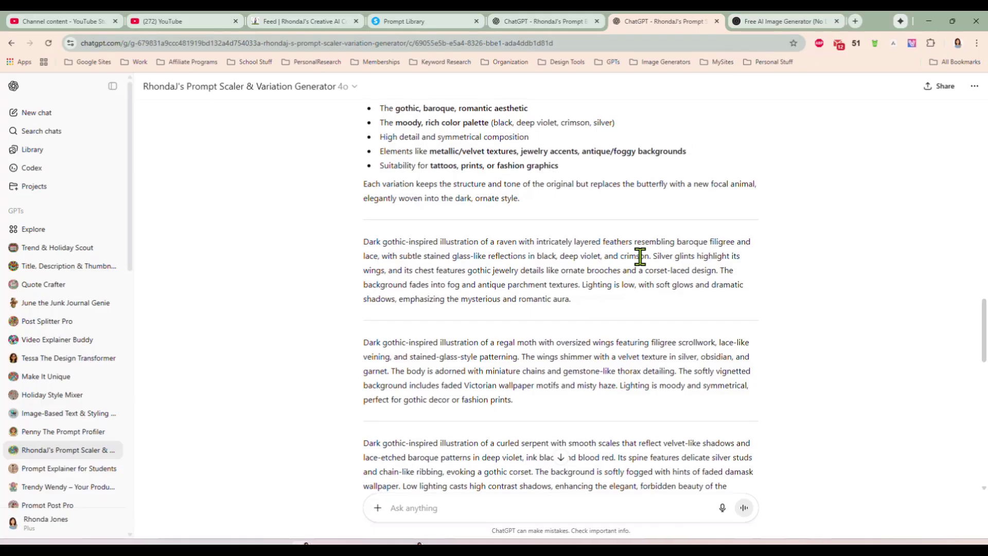
{"action": "scroll", "coordinate": [639, 258], "scroll_direction": "down", "scroll_amount": 15}
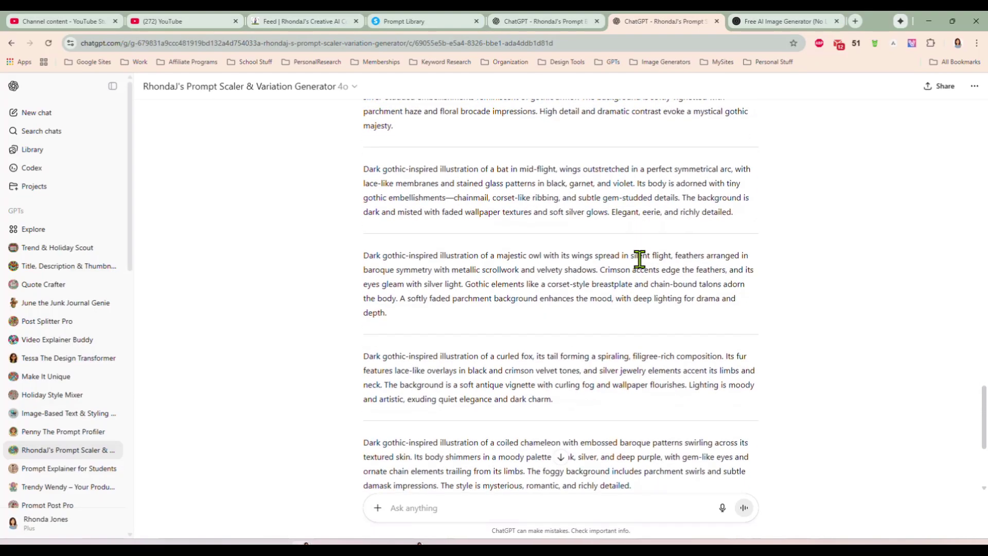
{"action": "scroll", "coordinate": [640, 260], "scroll_direction": "down", "scroll_amount": 2}
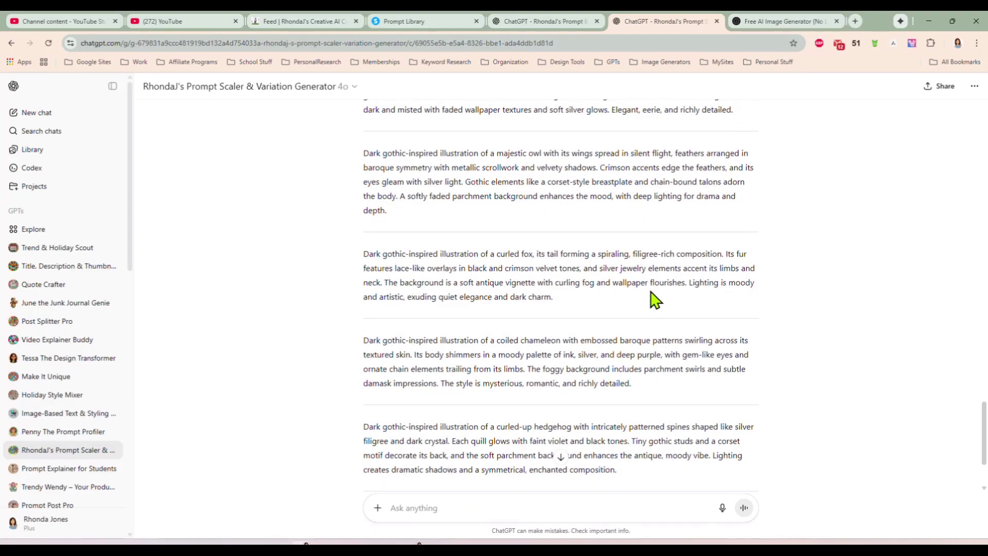
{"action": "scroll", "coordinate": [691, 223], "scroll_direction": "up", "scroll_amount": 3}
- View Galaxy.ai's raven image with the skull breastplate enlarged, and return to the Prompt Library's Design Slot Machine page
{"action": "left_click", "coordinate": [784, 20]}
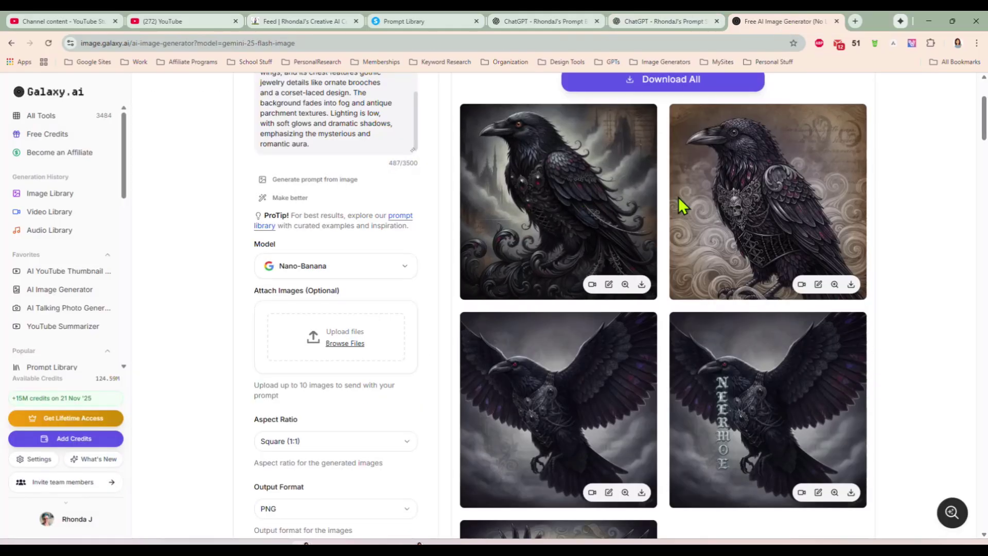
{"action": "left_click", "coordinate": [717, 206]}
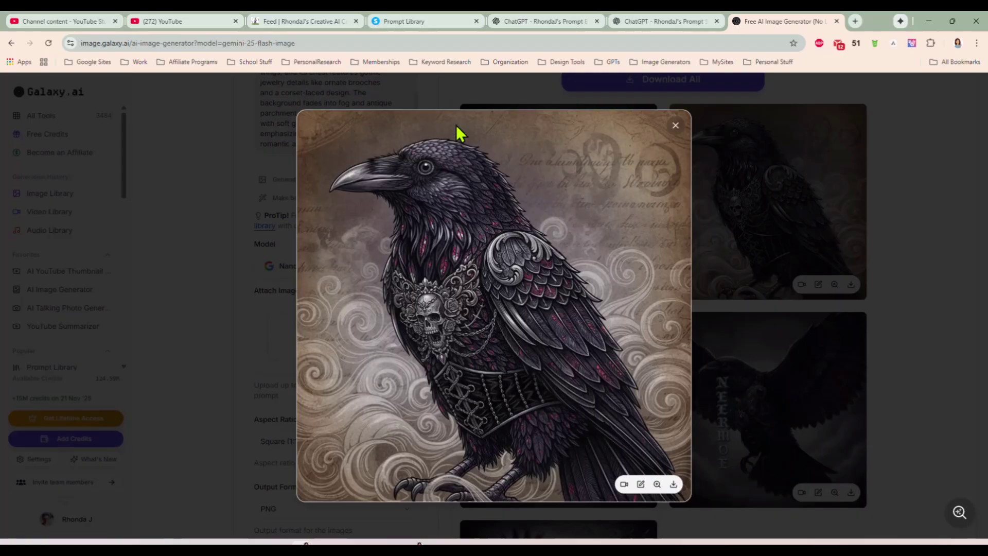
{"action": "left_click", "coordinate": [404, 20]}
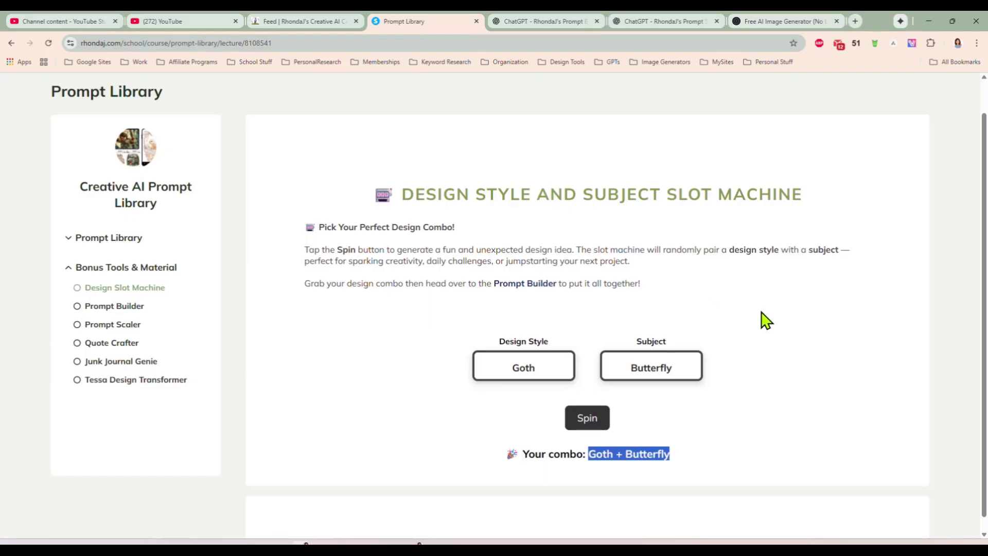